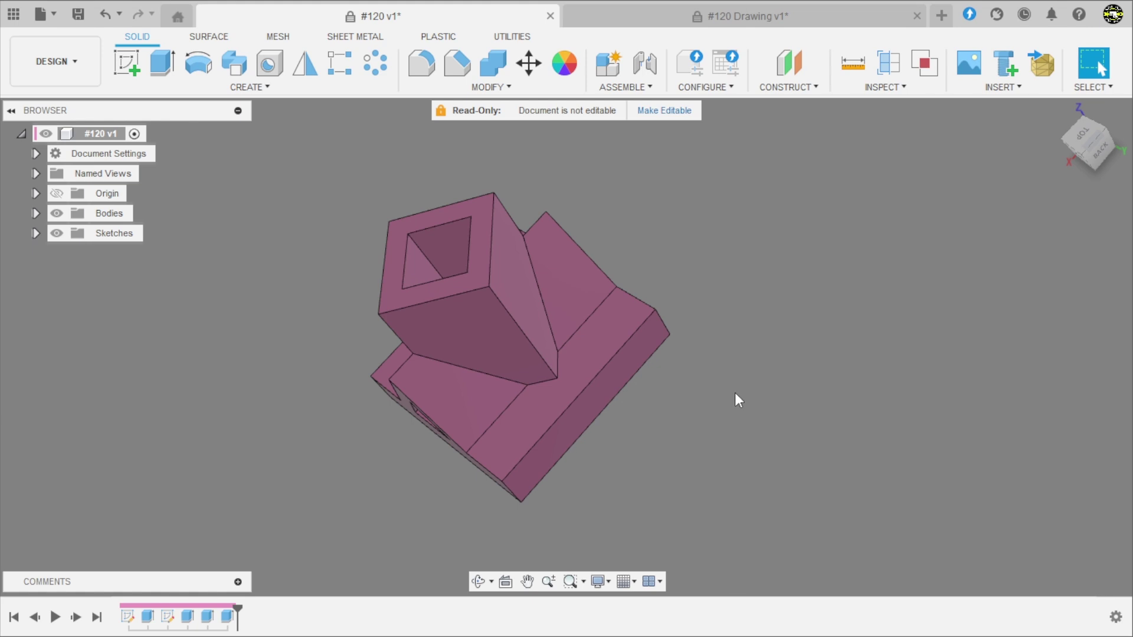
- Examine the finished #120 model and the views and dimensions on its drawing sheet
mouse_move(732, 395)
shift+middle_down()
mouse_move(716, 372)
mouse_move(789, 331)
mouse_move(792, 316)
mouse_move(743, 330)
mouse_move(723, 380)
shift+middle_up()
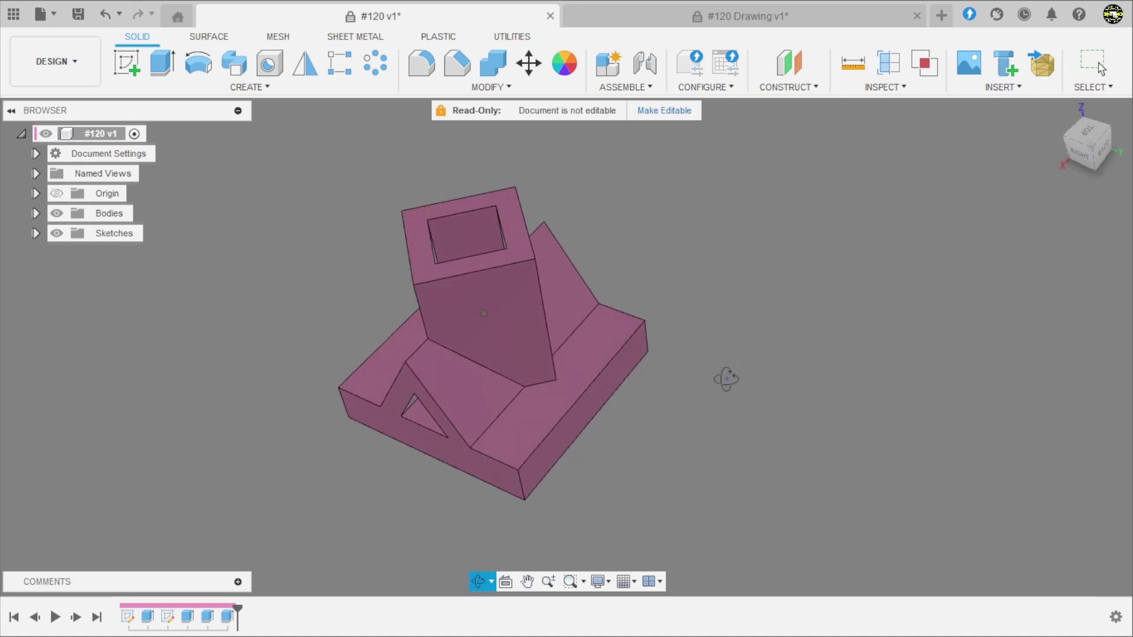
click(729, 18)
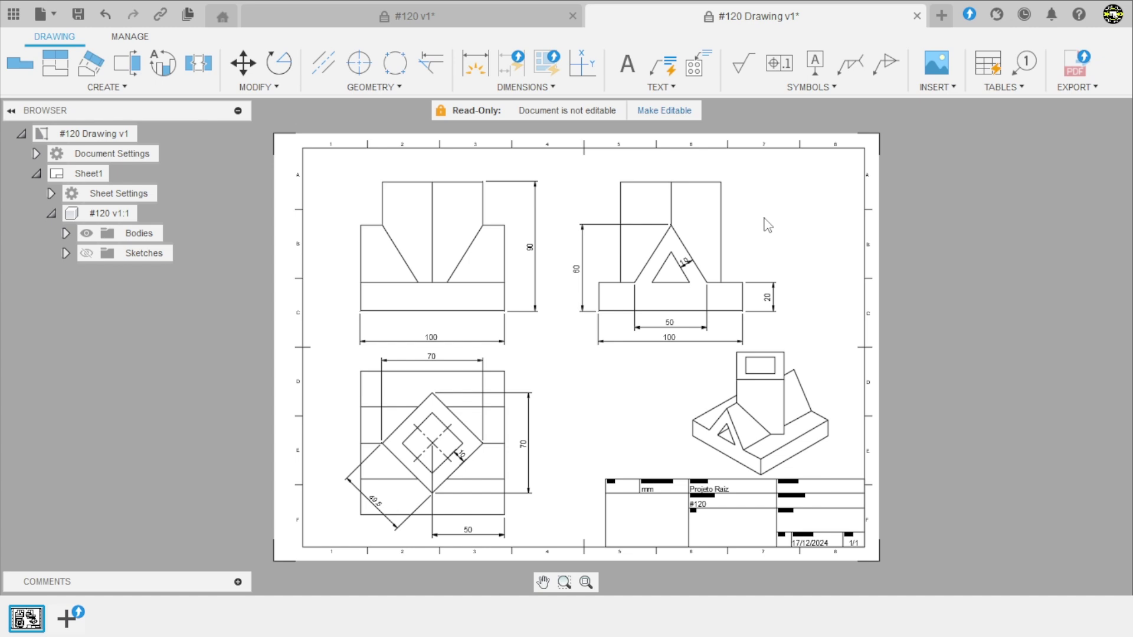
click(484, 19)
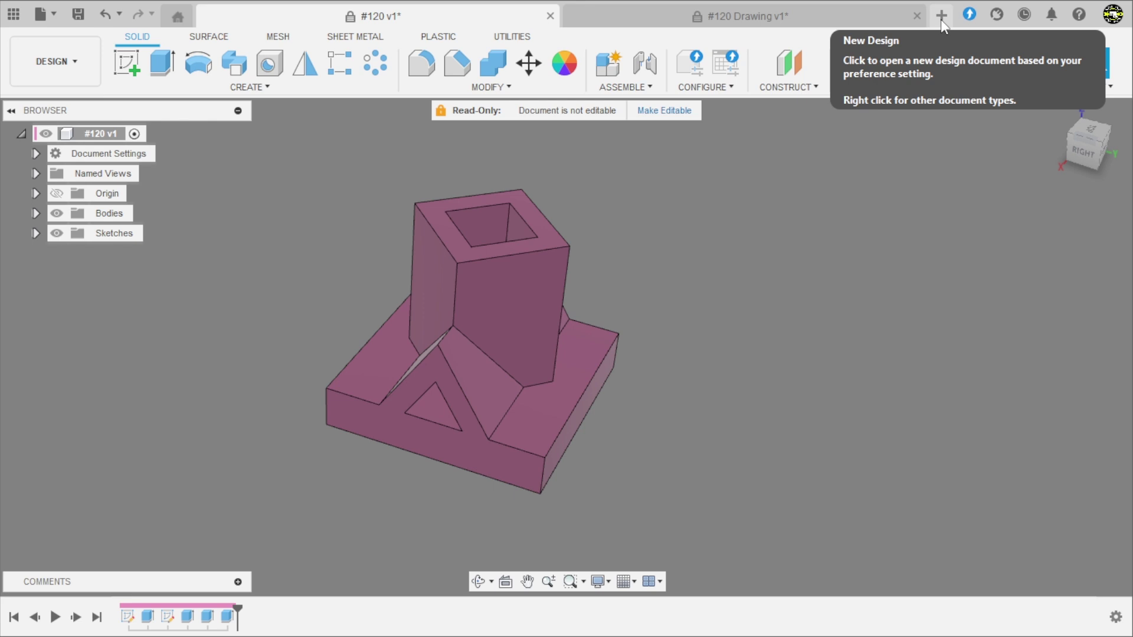
- Create a new design and start a sketch on the front (XZ) plane
click(941, 18)
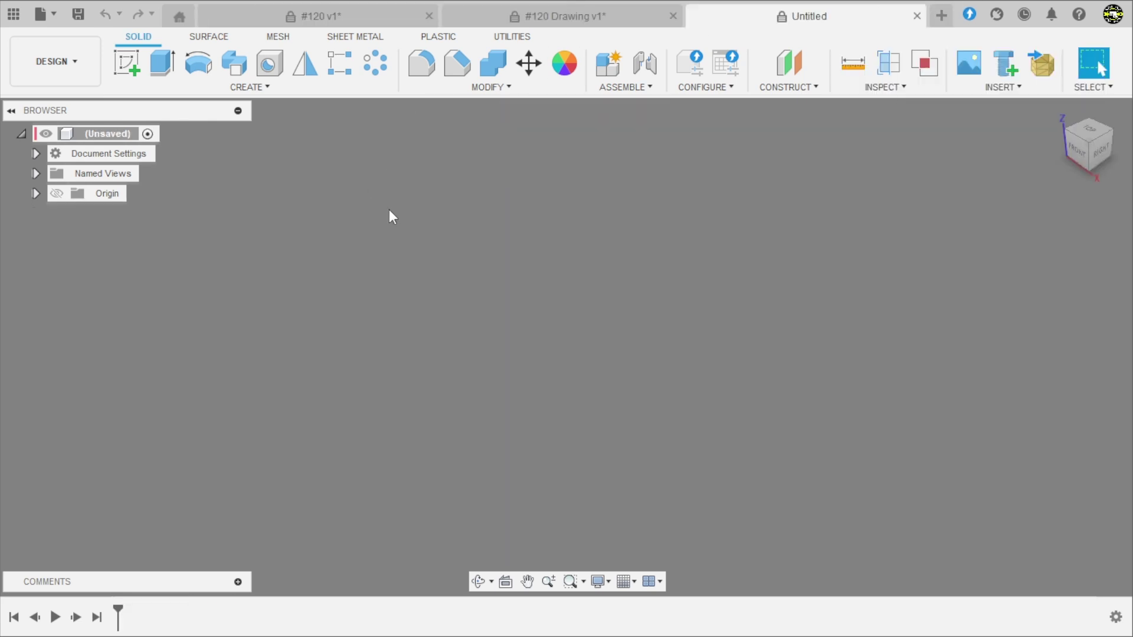
click(126, 64)
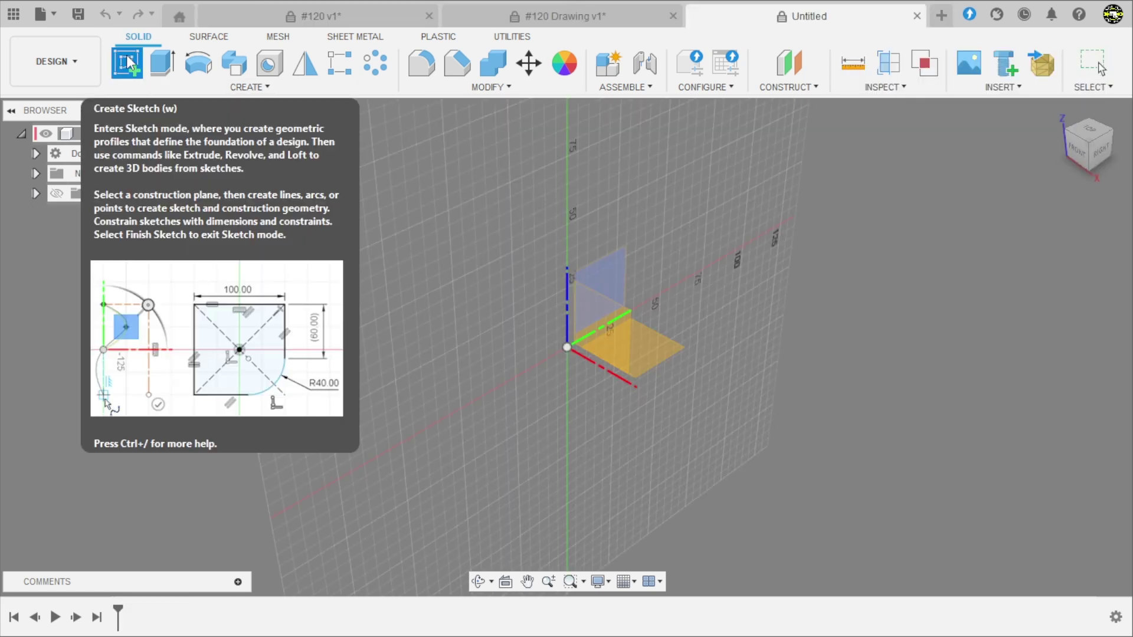
mouse_move(731, 247)
shift+middle_down()
mouse_move(754, 270)
mouse_move(691, 463)
mouse_move(696, 367)
mouse_move(676, 411)
mouse_move(668, 402)
mouse_move(804, 397)
shift+middle_up()
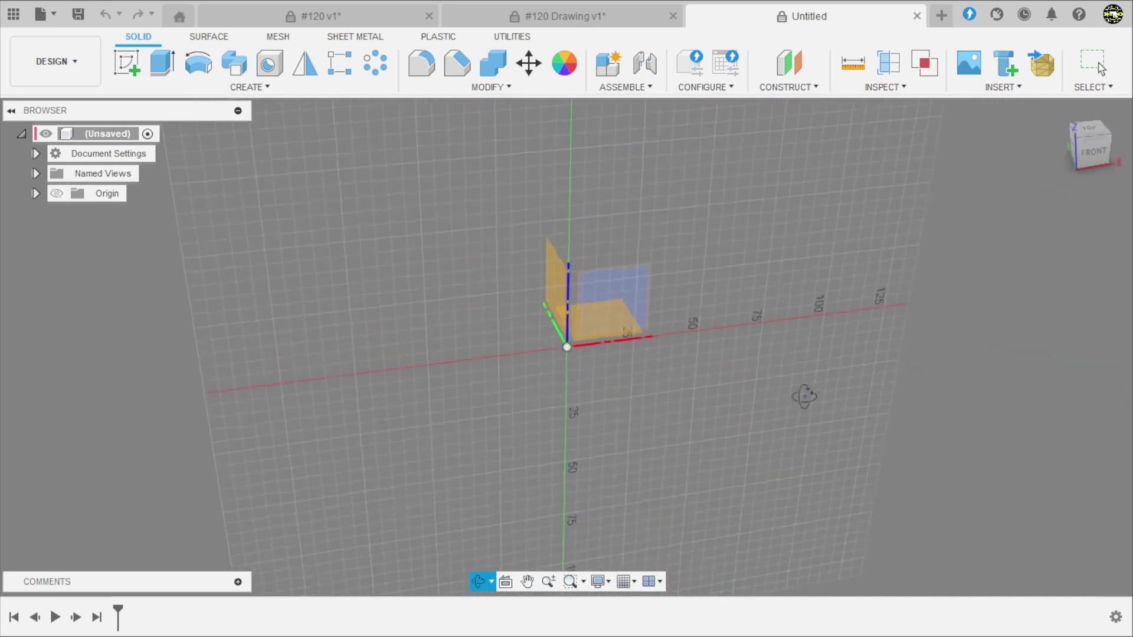
click(633, 304)
- Examine the dimensions of the side view with the triangular ridge on the #120 drawing
click(512, 21)
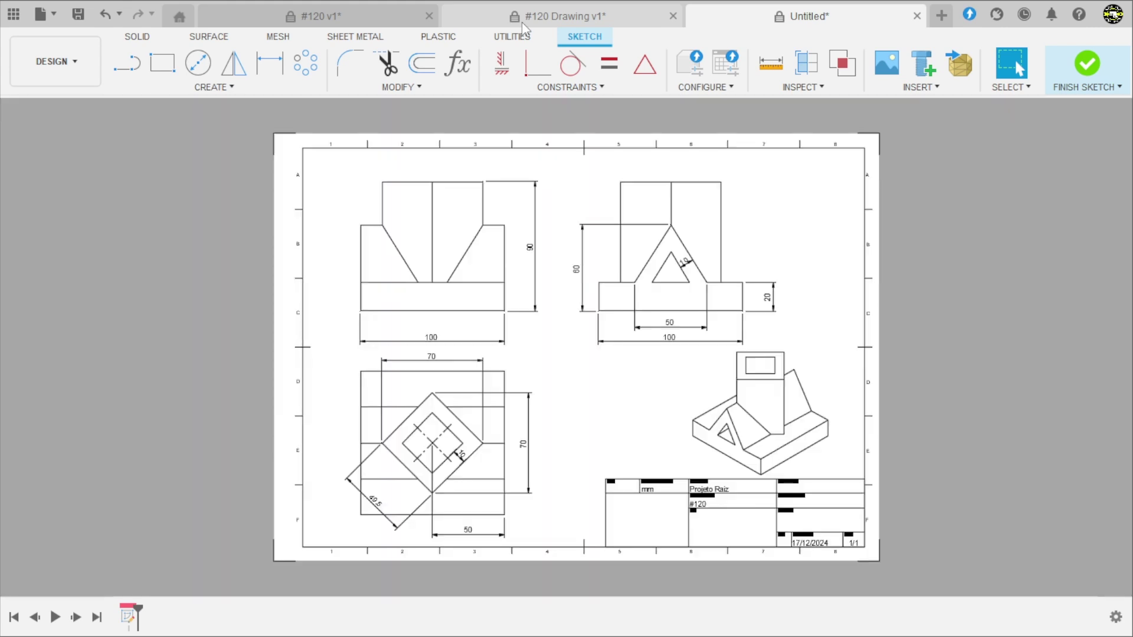
scroll(808, 251, up, 1)
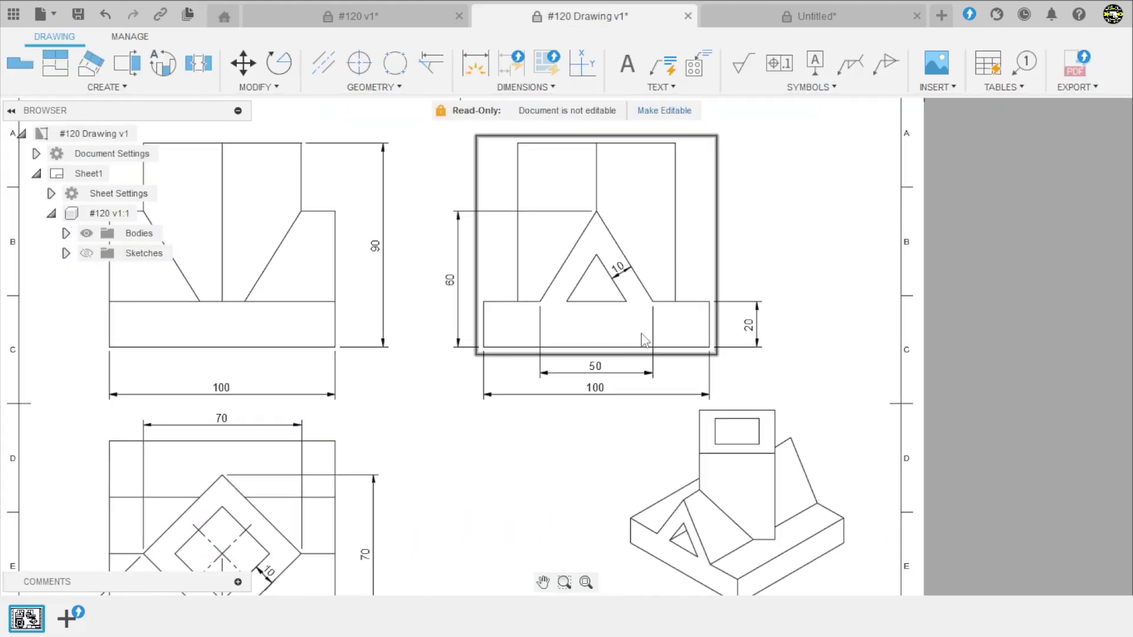
scroll(610, 283, down, 2)
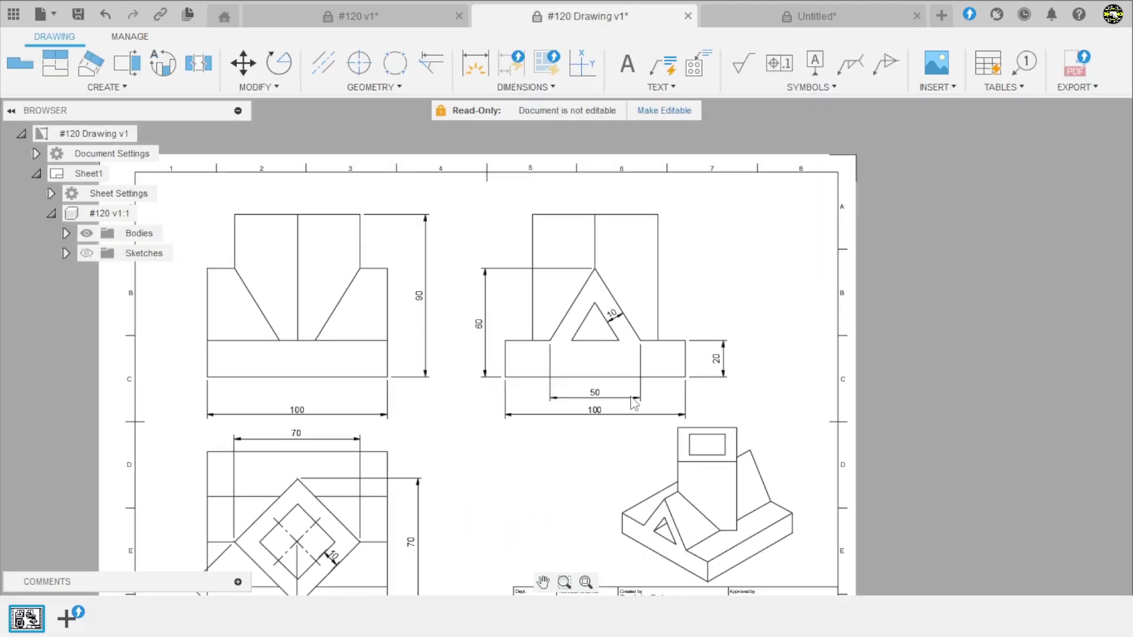
scroll(641, 251, up, 3)
scroll(667, 298, up, 1)
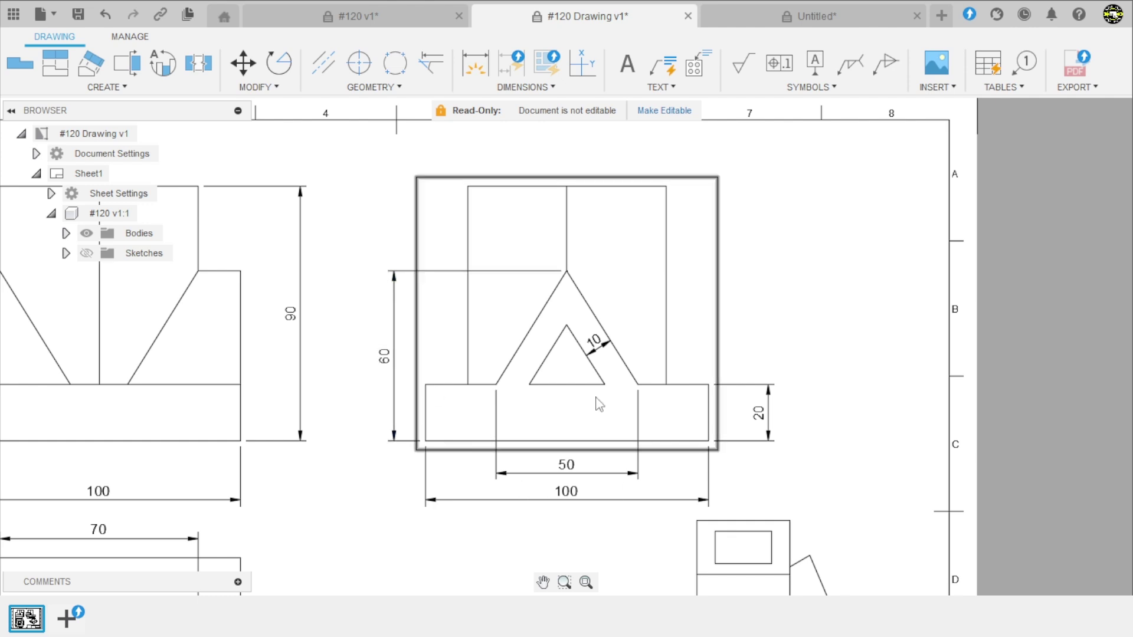
- In the new design's sketch, draw a closed line profile about 112 mm wide and 56 mm high, with two flat shoulders and a central triangular peak
click(814, 16)
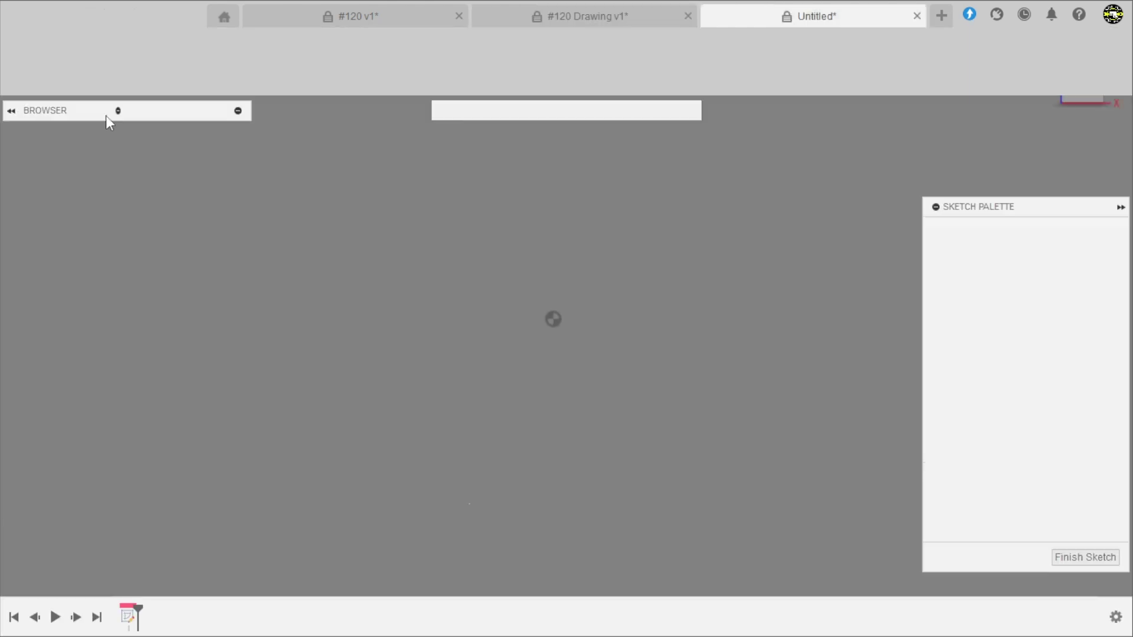
click(127, 63)
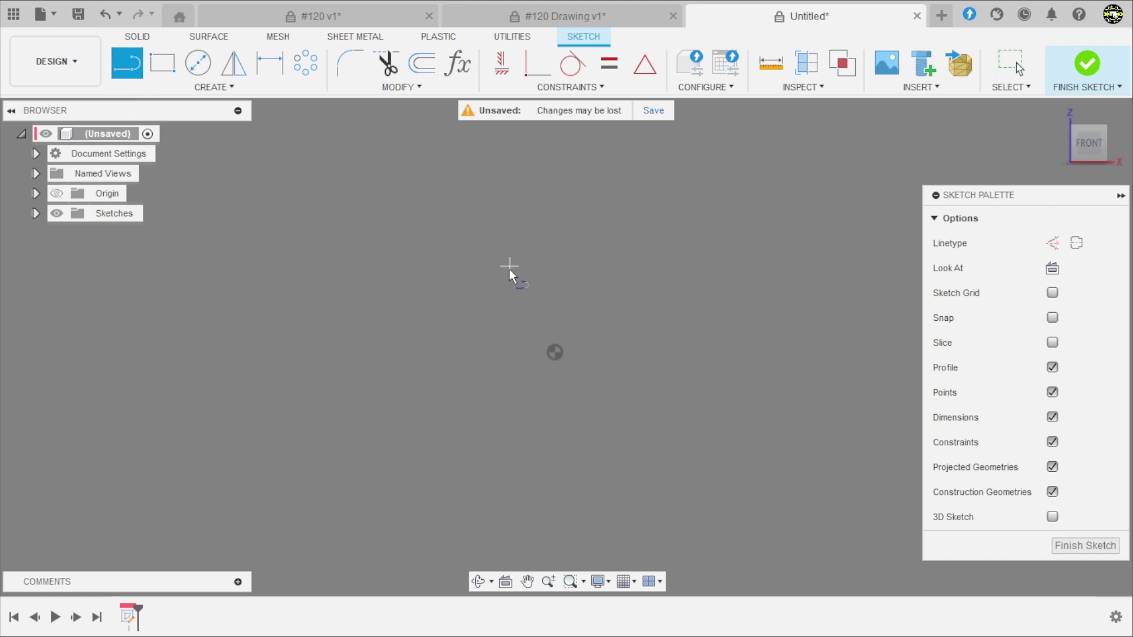
click(395, 316)
click(745, 316)
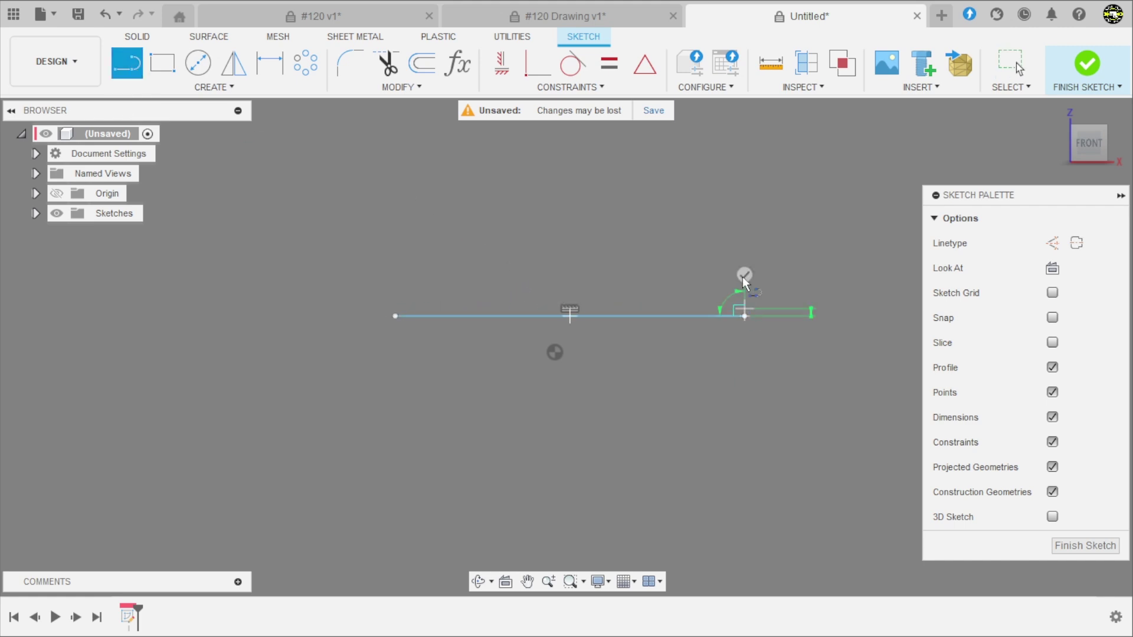
click(742, 236)
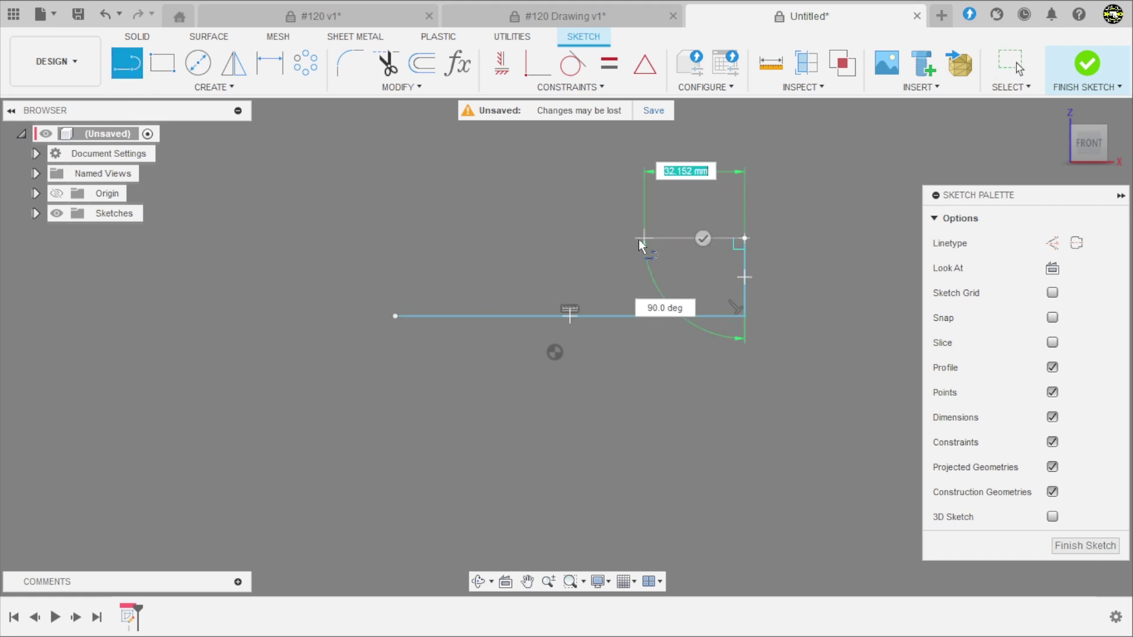
click(645, 238)
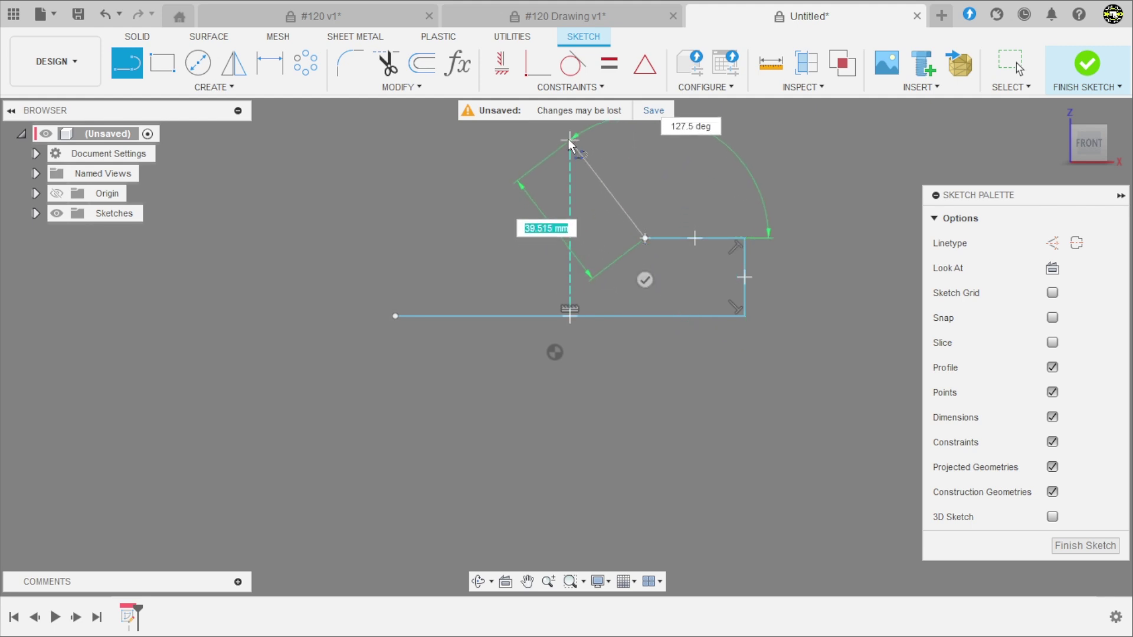
click(570, 140)
click(520, 238)
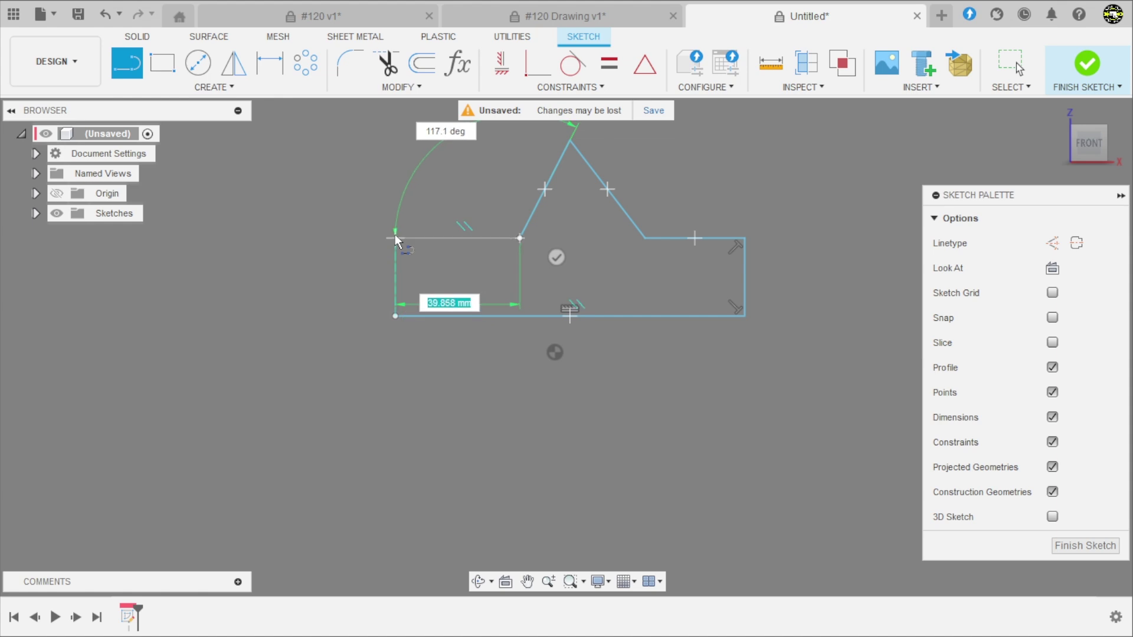
click(395, 238)
click(395, 316)
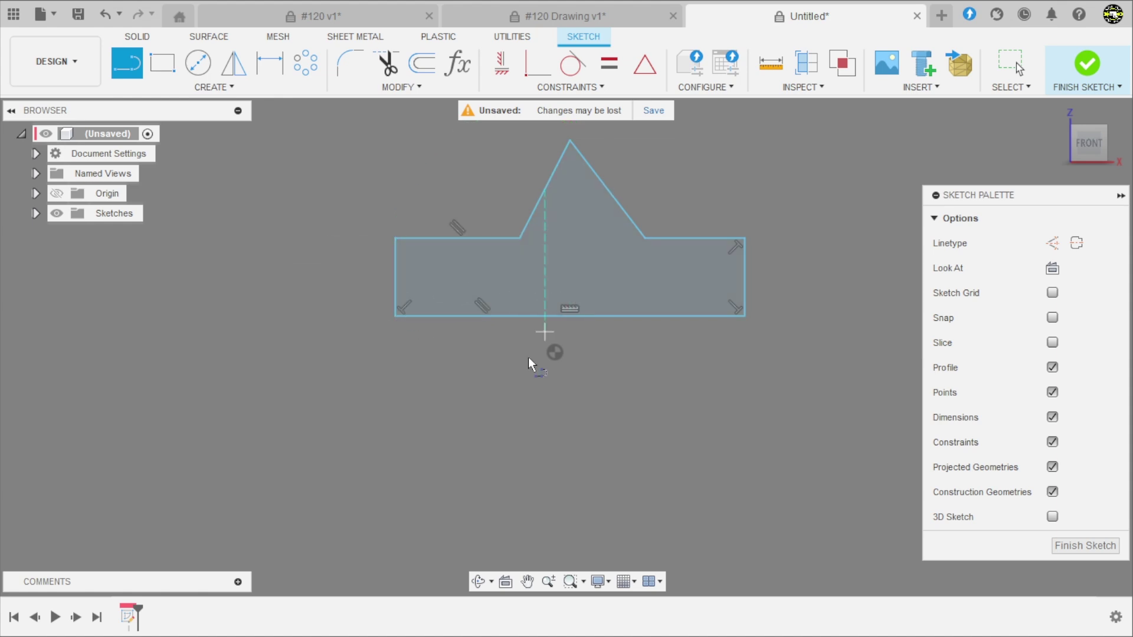
- Constrain the midpoint of the profile's base line to the sketch origin
click(642, 65)
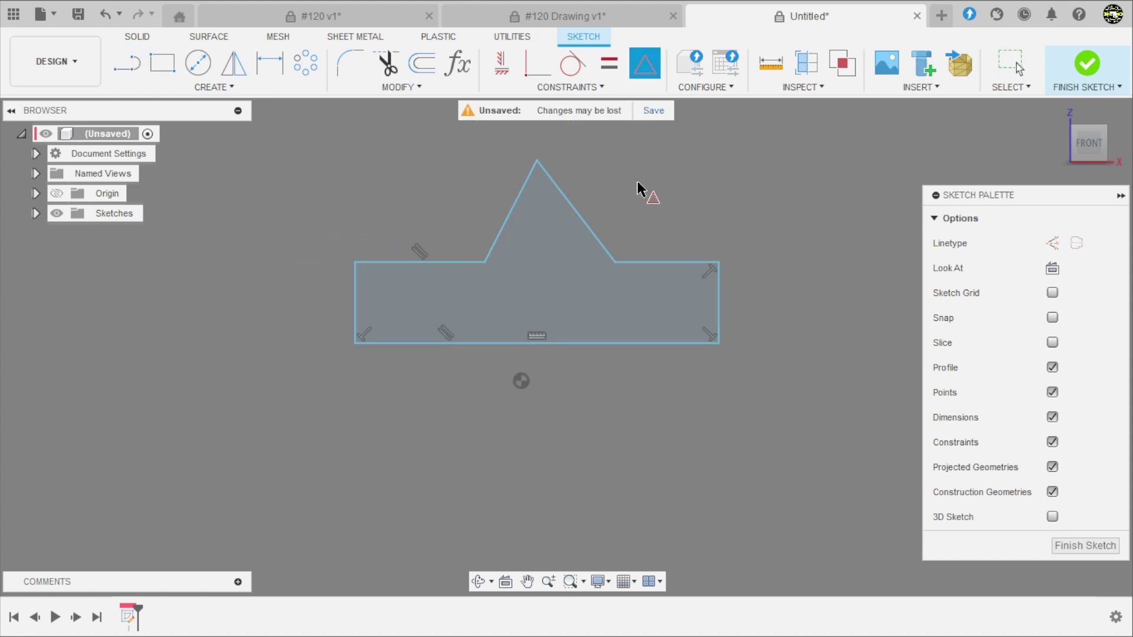
click(603, 345)
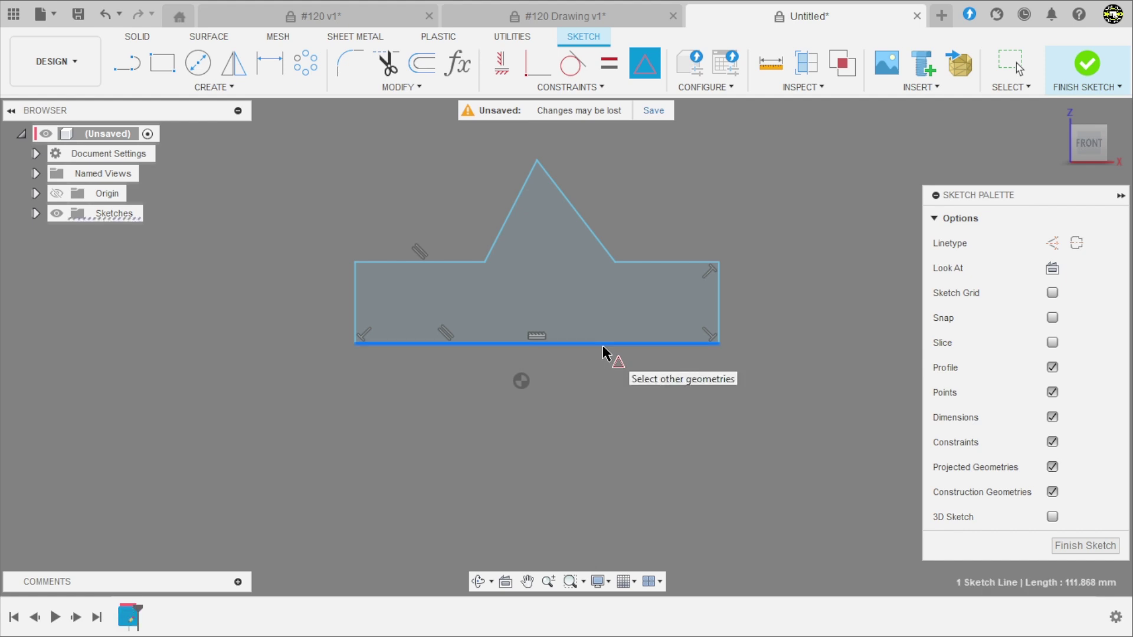
click(522, 381)
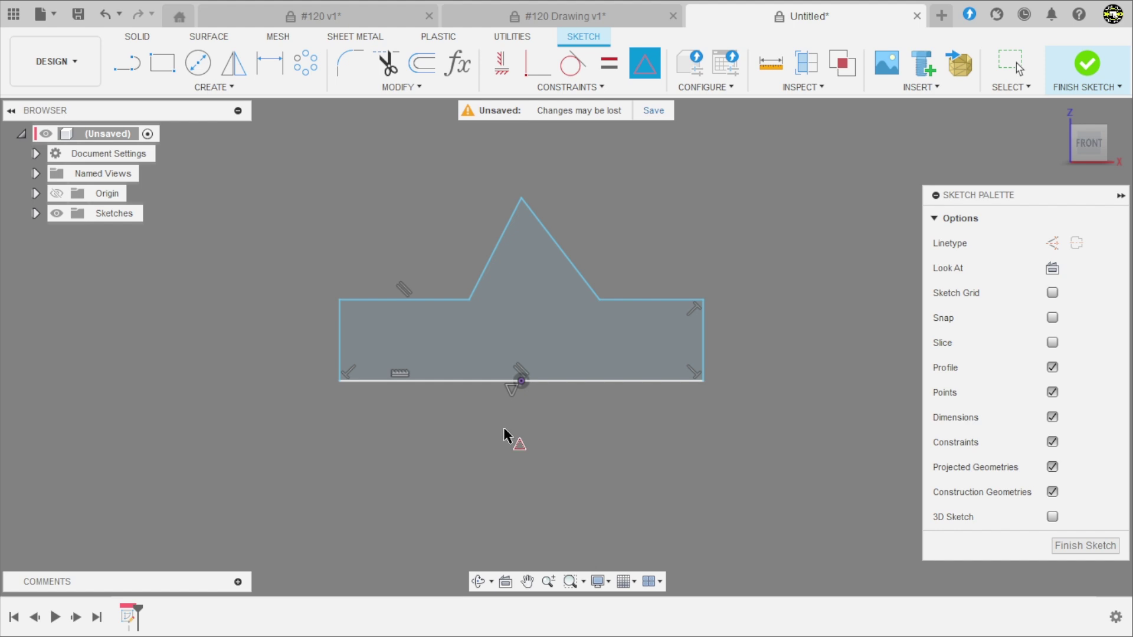
scroll(508, 440, up, 3)
key(Escape)
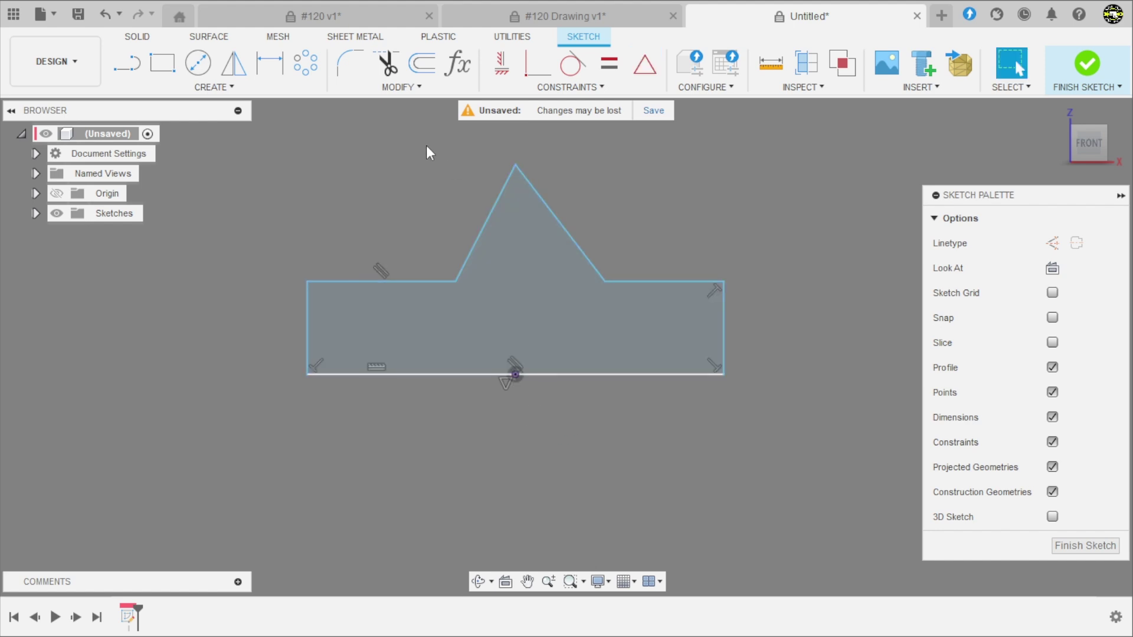
- Align the triangle's apex vertically with the origin and test the constraint by moving the apex slightly
click(502, 61)
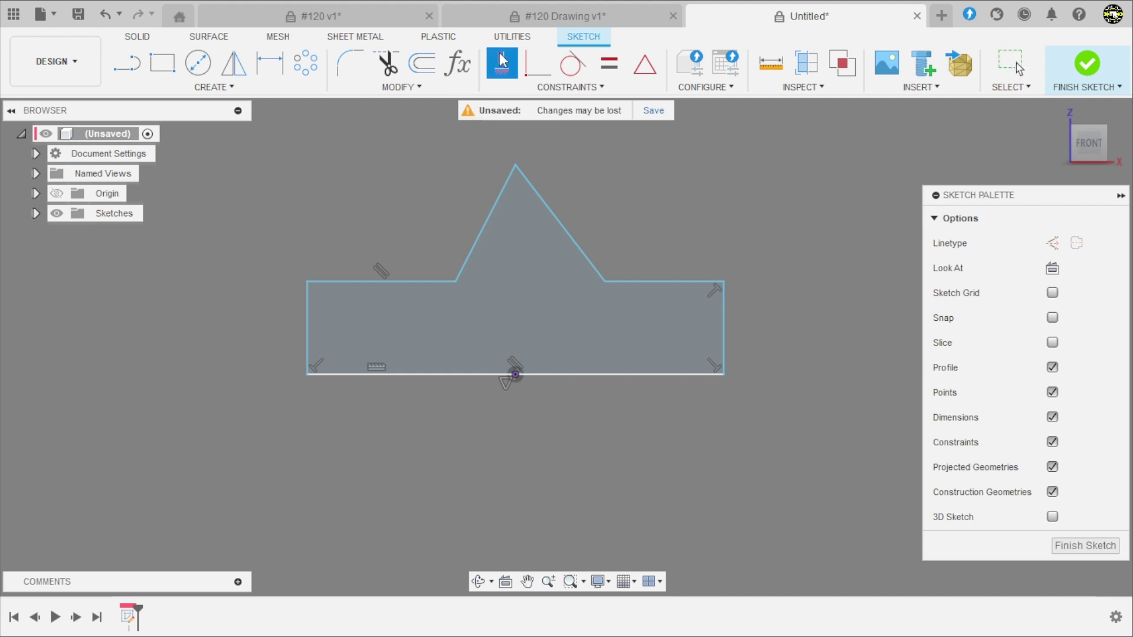
click(515, 165)
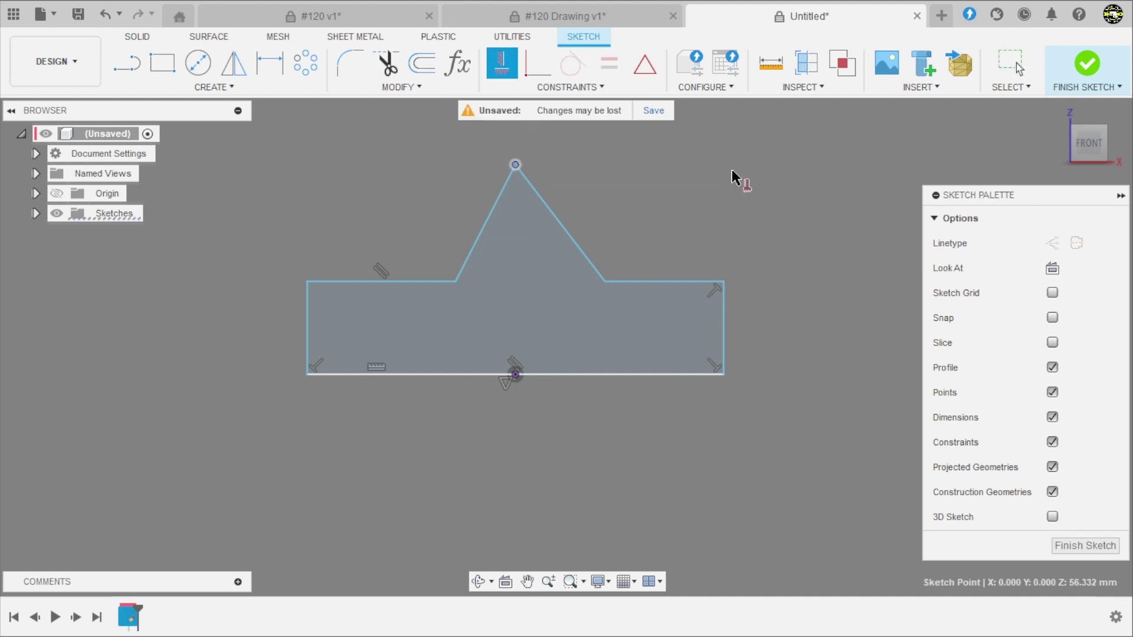
click(515, 380)
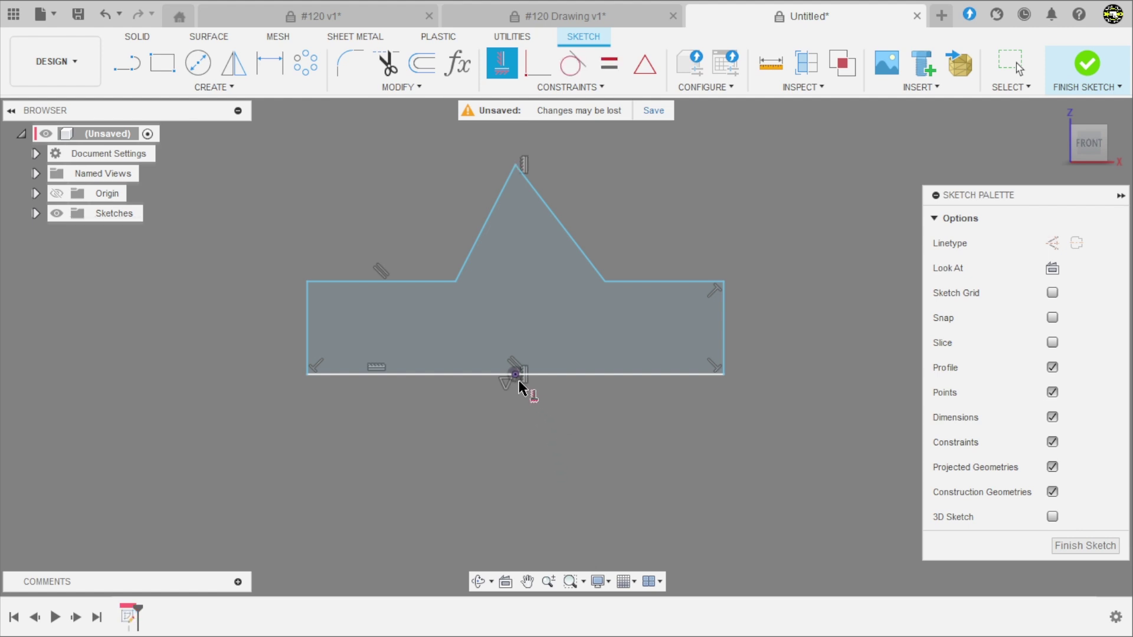
key(Escape)
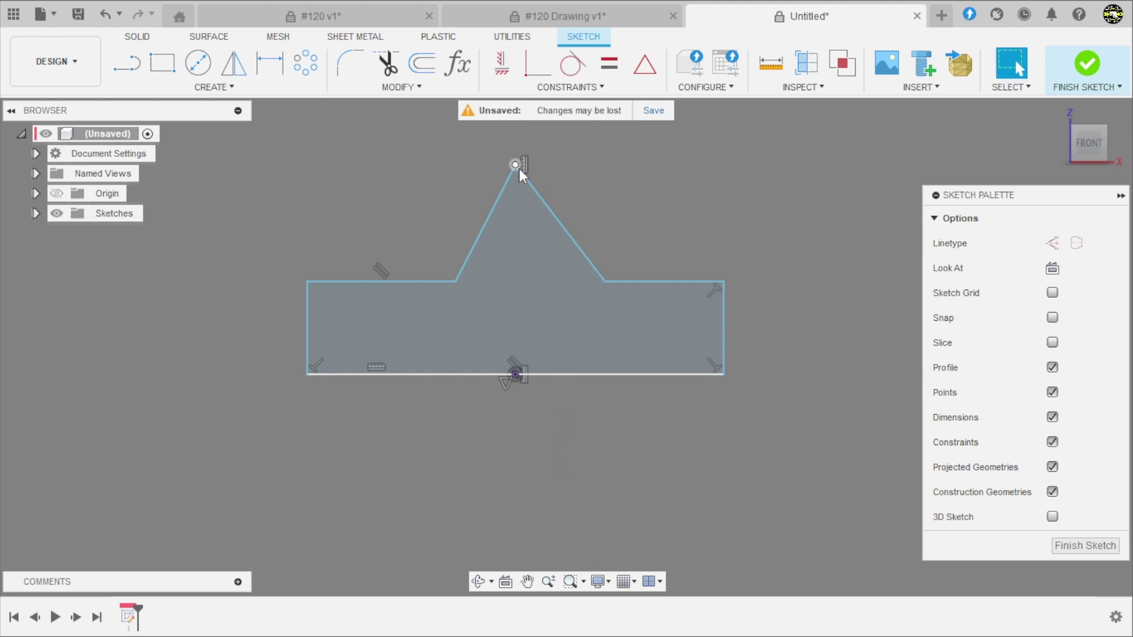
mouse_move(518, 168)
mouse_down()
mouse_move(527, 214)
mouse_move(531, 167)
mouse_move(537, 217)
mouse_move(535, 161)
mouse_up()
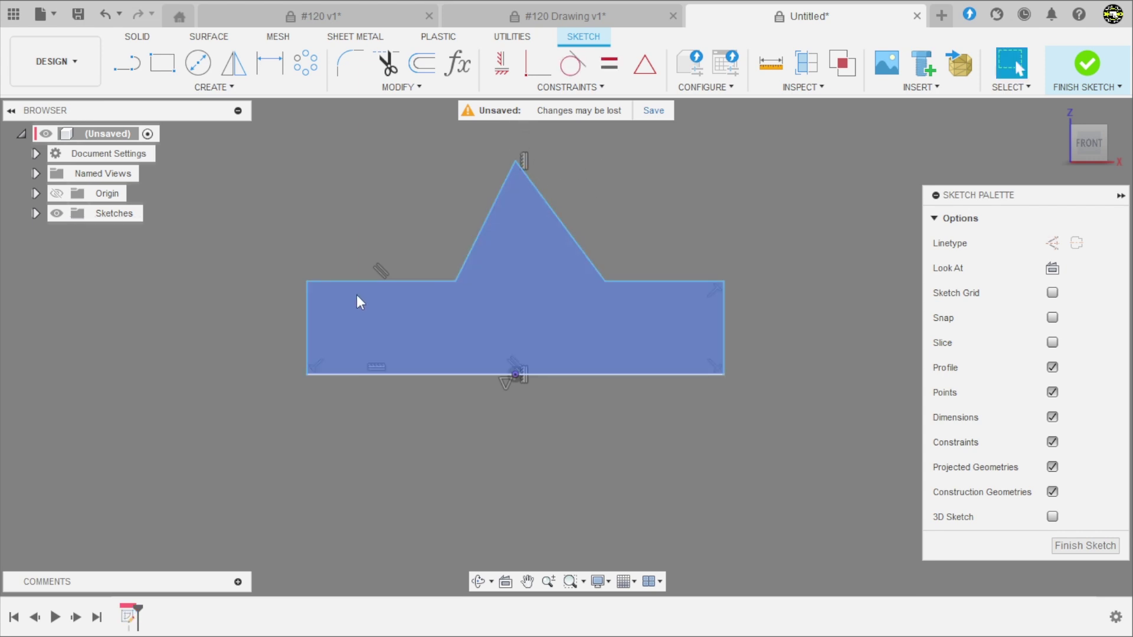
- Dimension the profile's base line to 100 mm
scroll(357, 298, down, 2)
key(d)
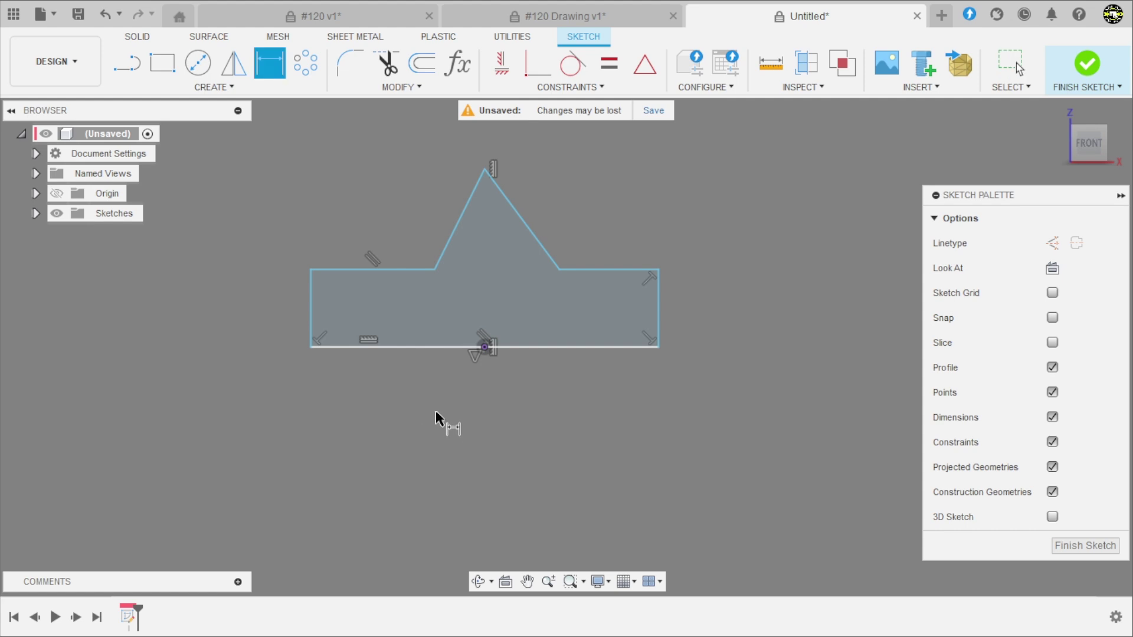
click(439, 345)
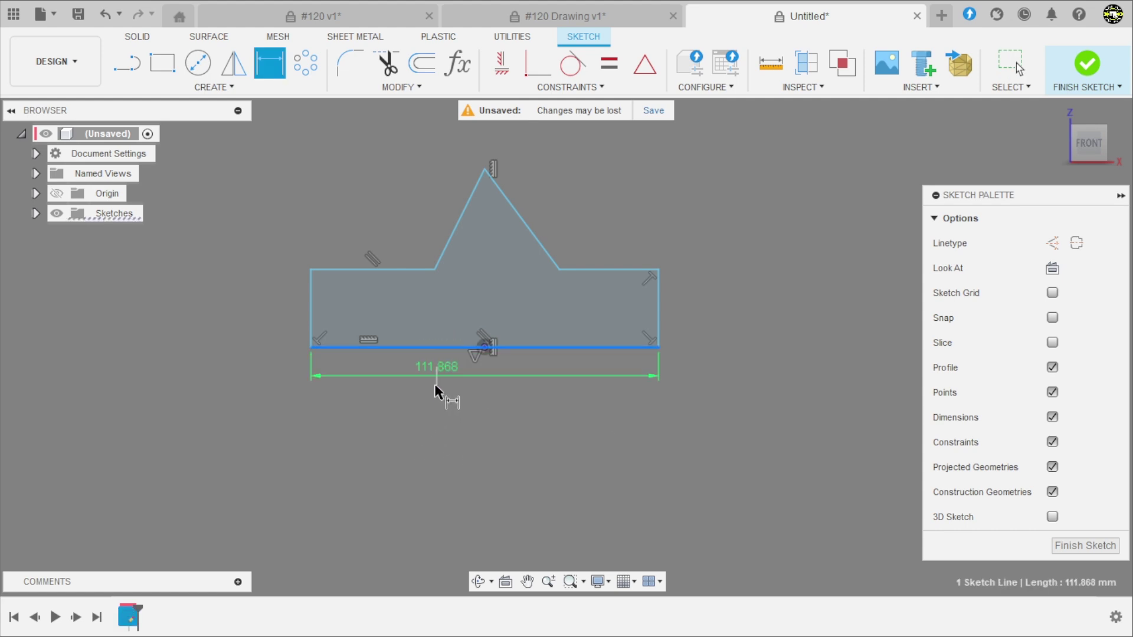
click(438, 416)
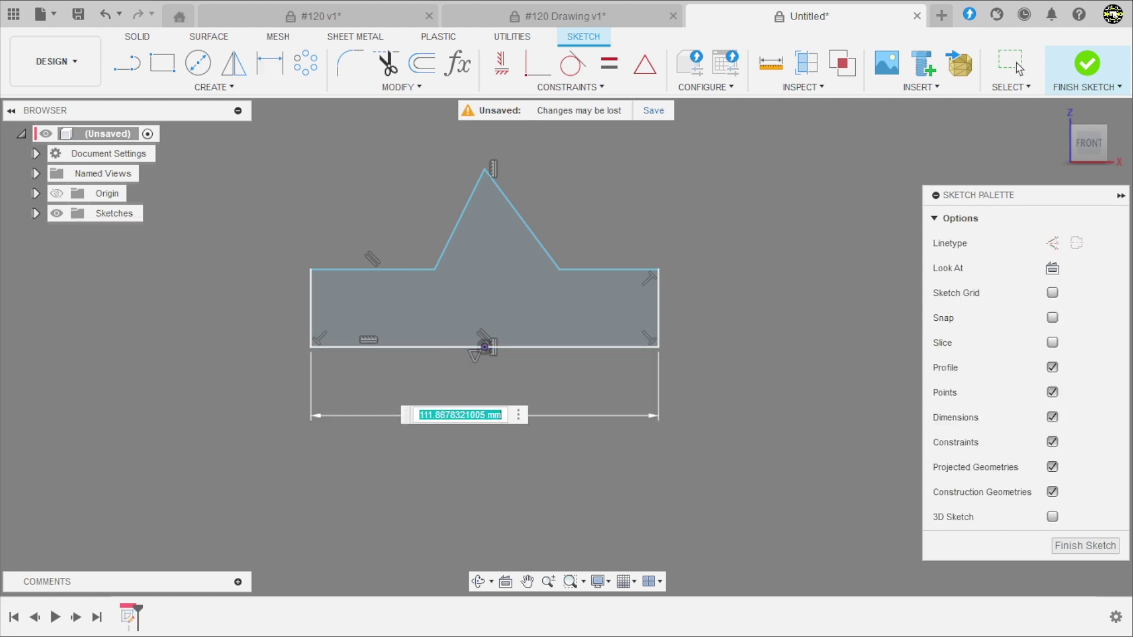
text(100)
key(Return)
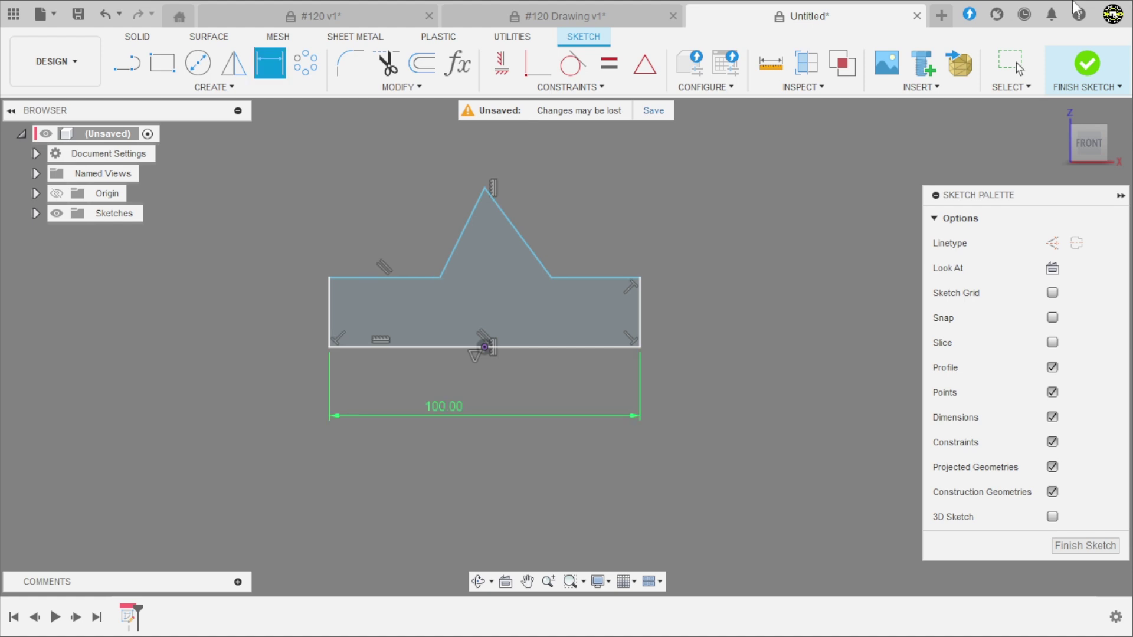
- Dimension the height from the base line to the triangle's apex at 60 mm
click(484, 186)
click(454, 345)
click(281, 299)
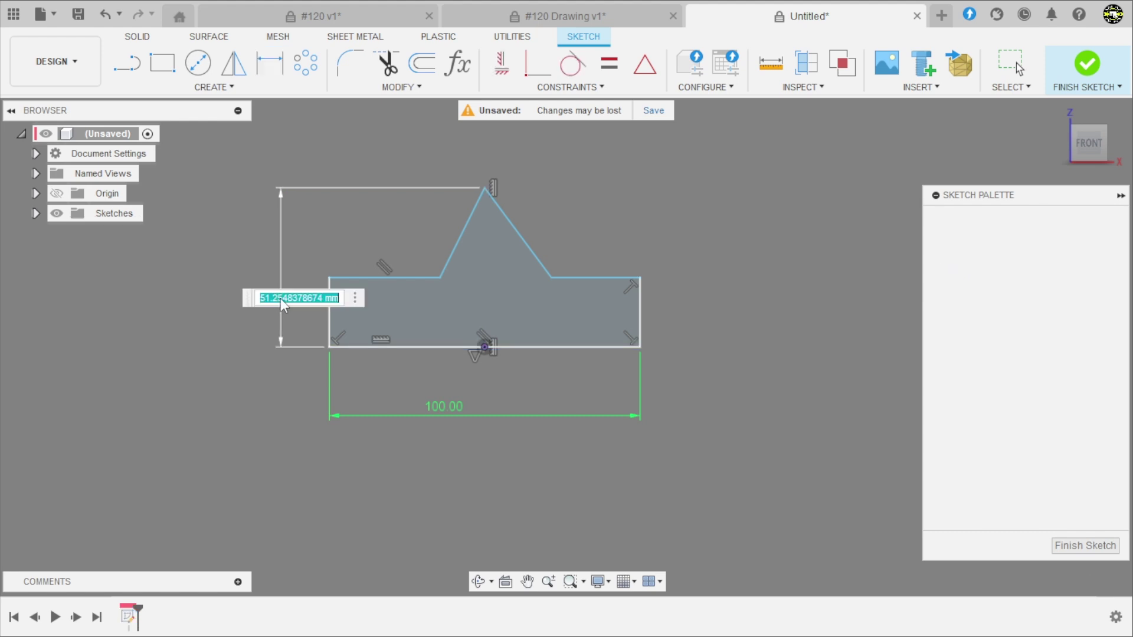
text(60)
key(Return)
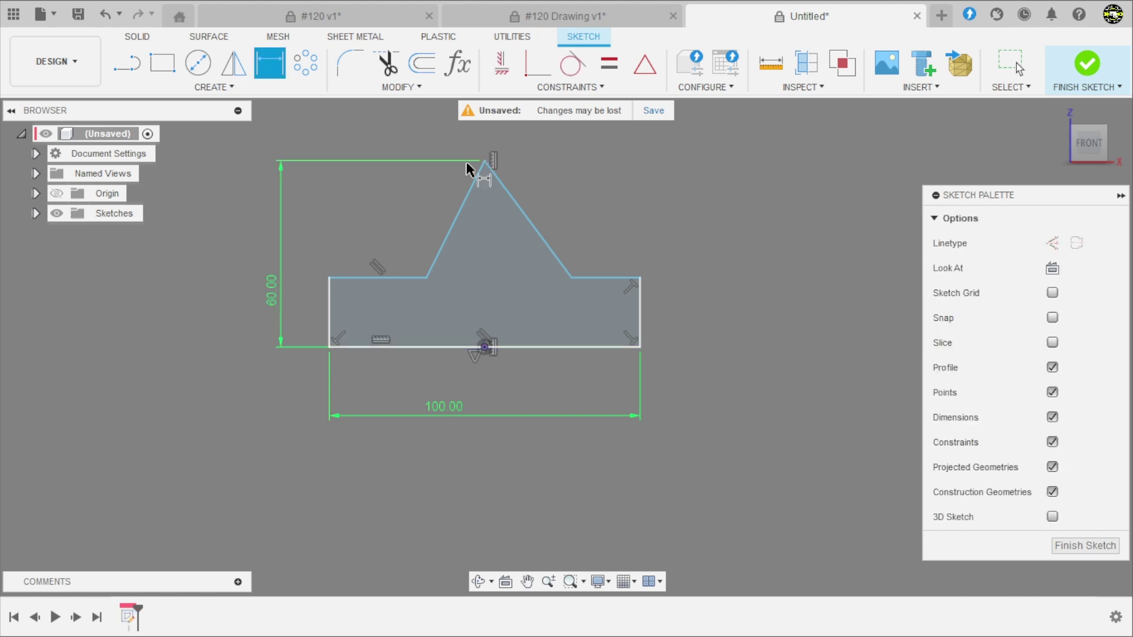
- Make the profile's two shoulder lines collinear and pull the triangle's right base corner inward to test the constraint
scroll(584, 218, up, 2)
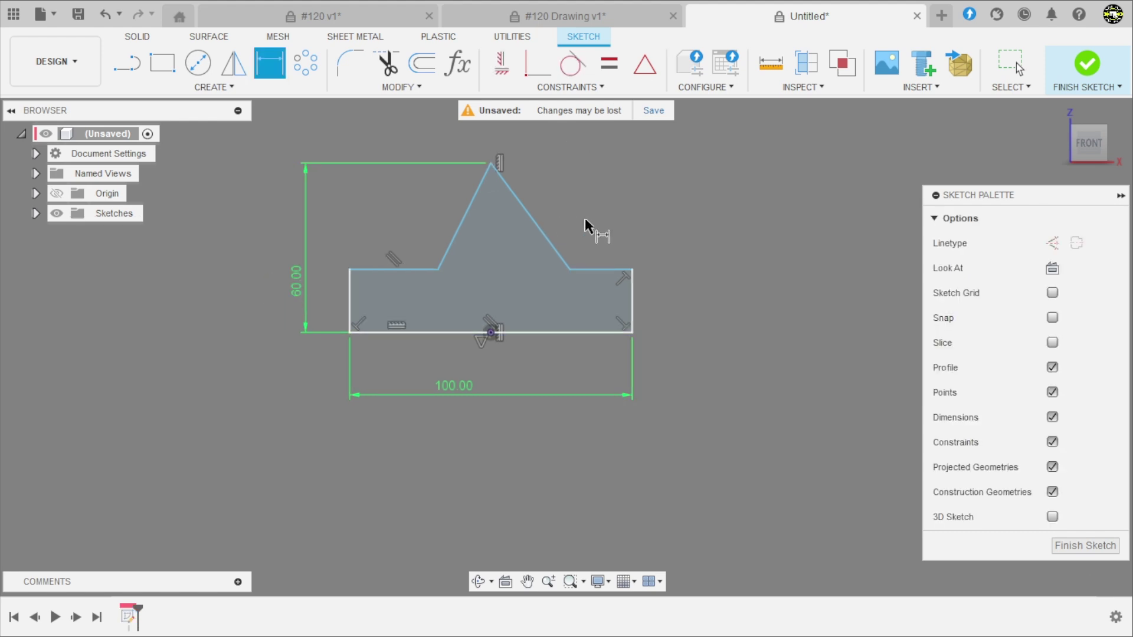
click(593, 90)
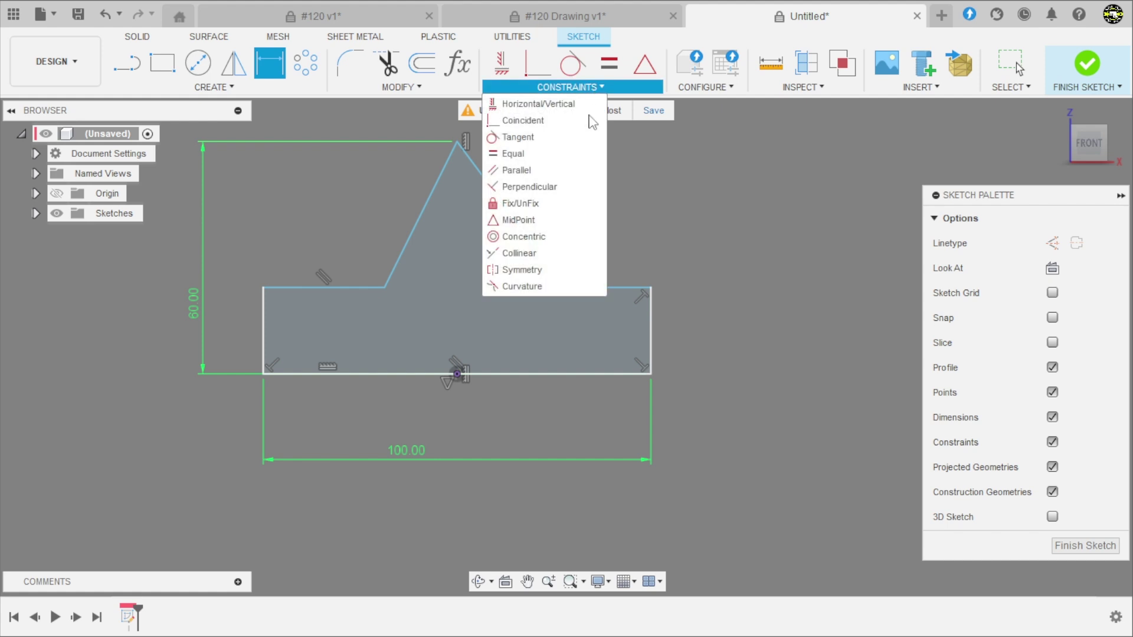
click(522, 254)
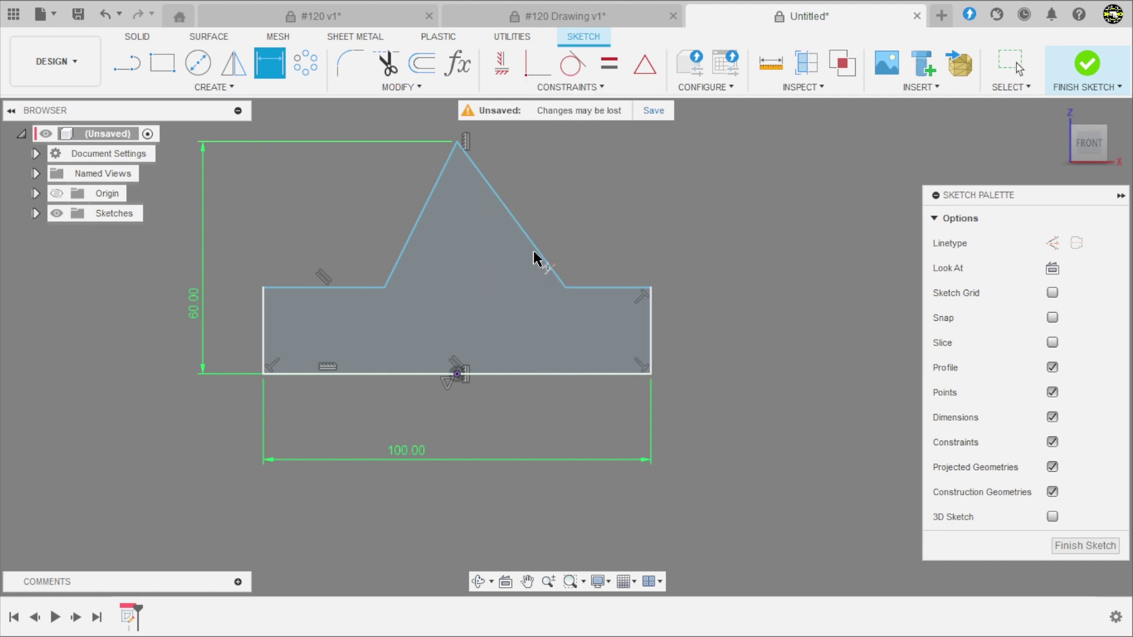
click(601, 289)
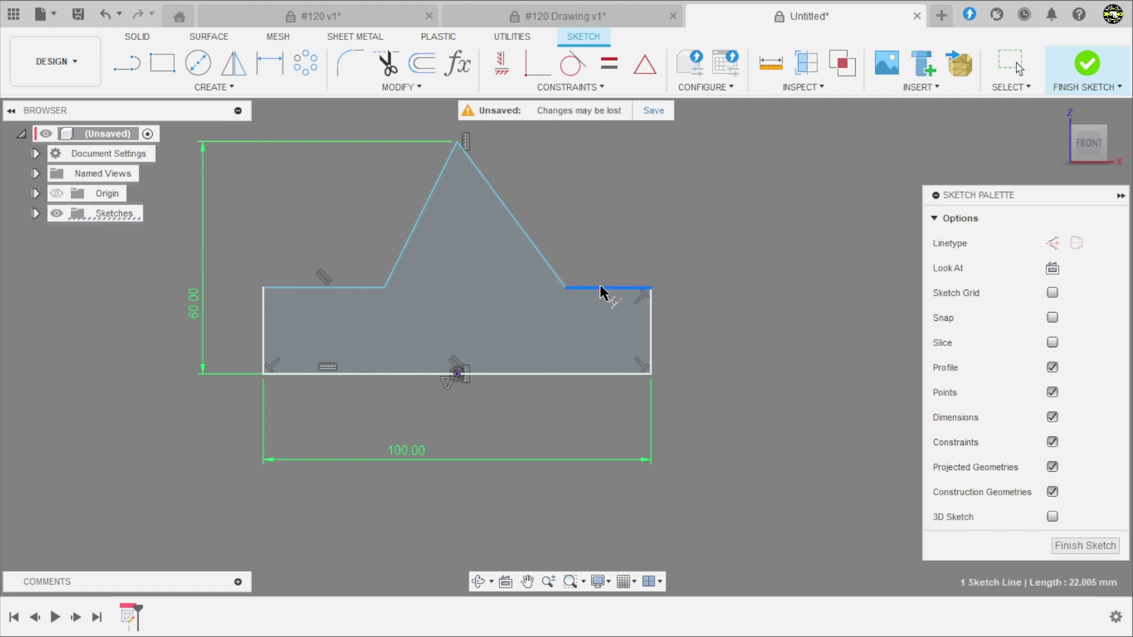
click(341, 289)
key(Escape)
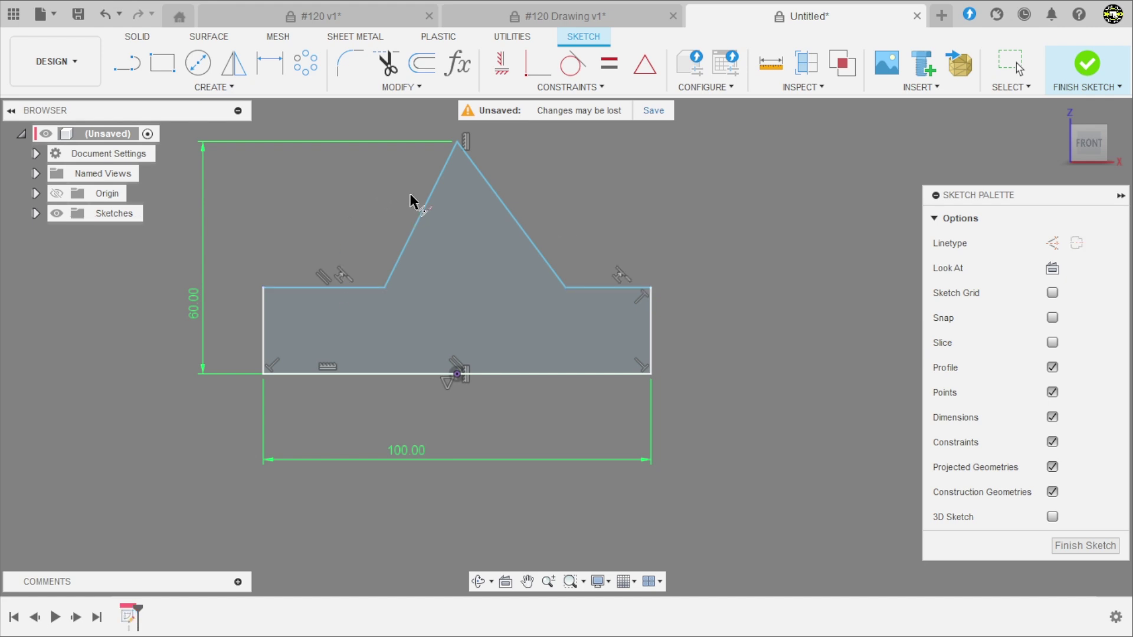
drag(564, 289, 523, 284)
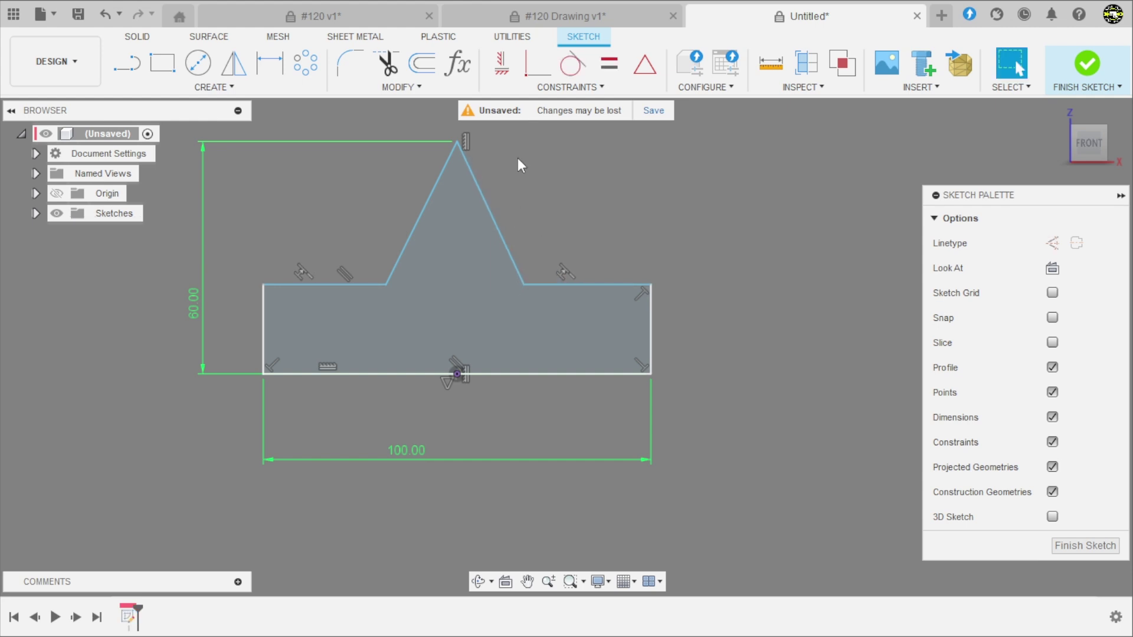
- Check the part drawing and dimension the width between the triangle's two base corners at 50 mm
click(531, 16)
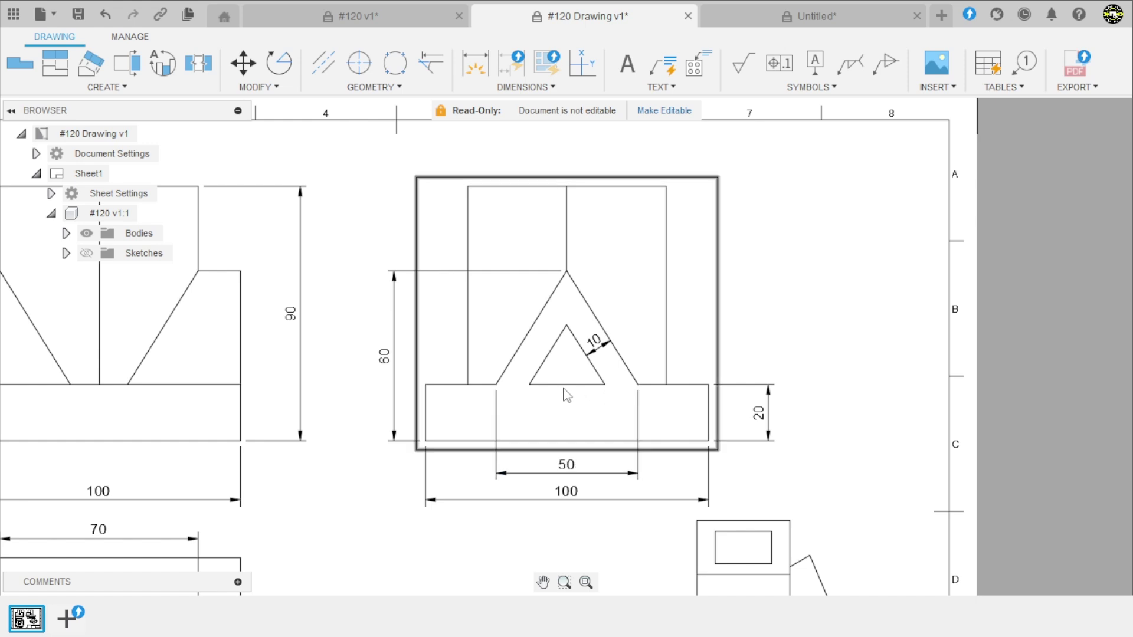
click(745, 17)
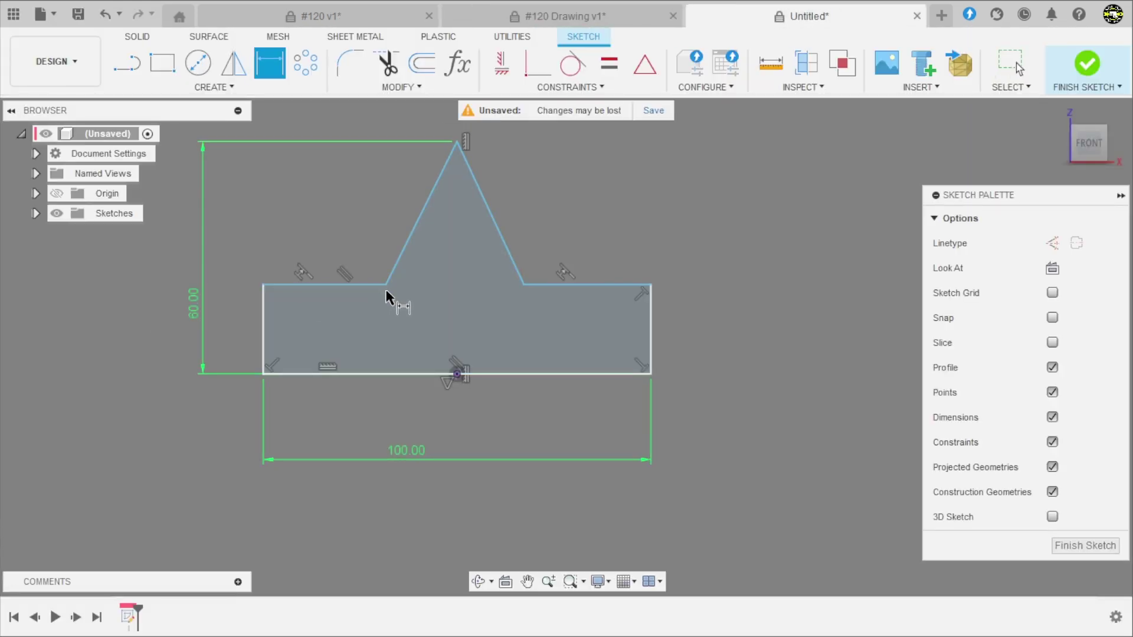
click(386, 285)
click(523, 285)
click(465, 422)
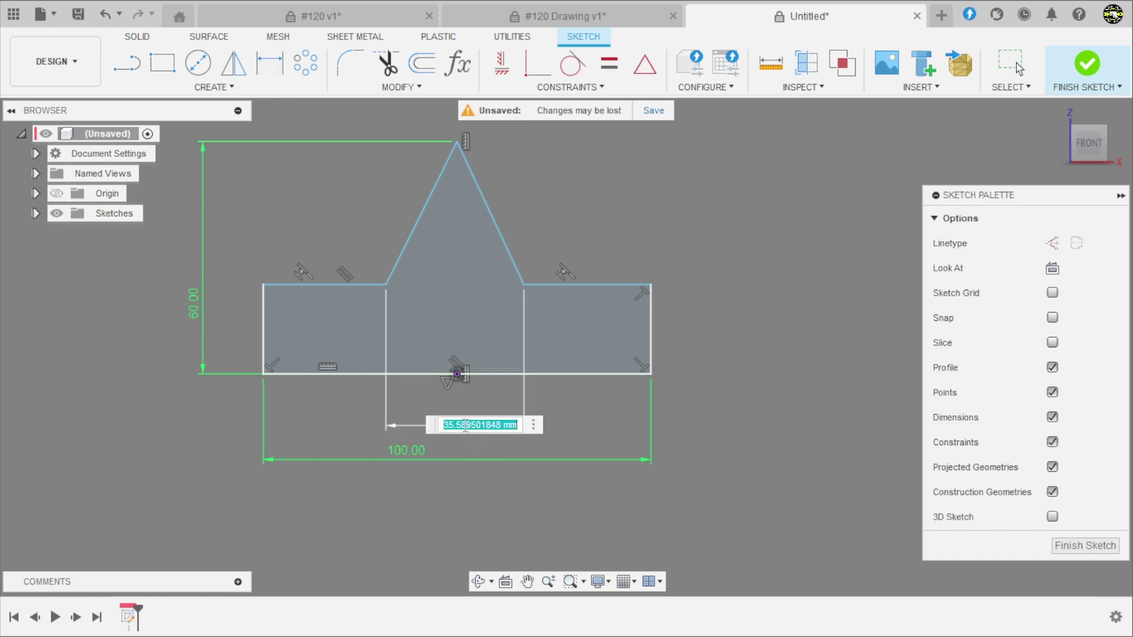
text(50)
key(Return)
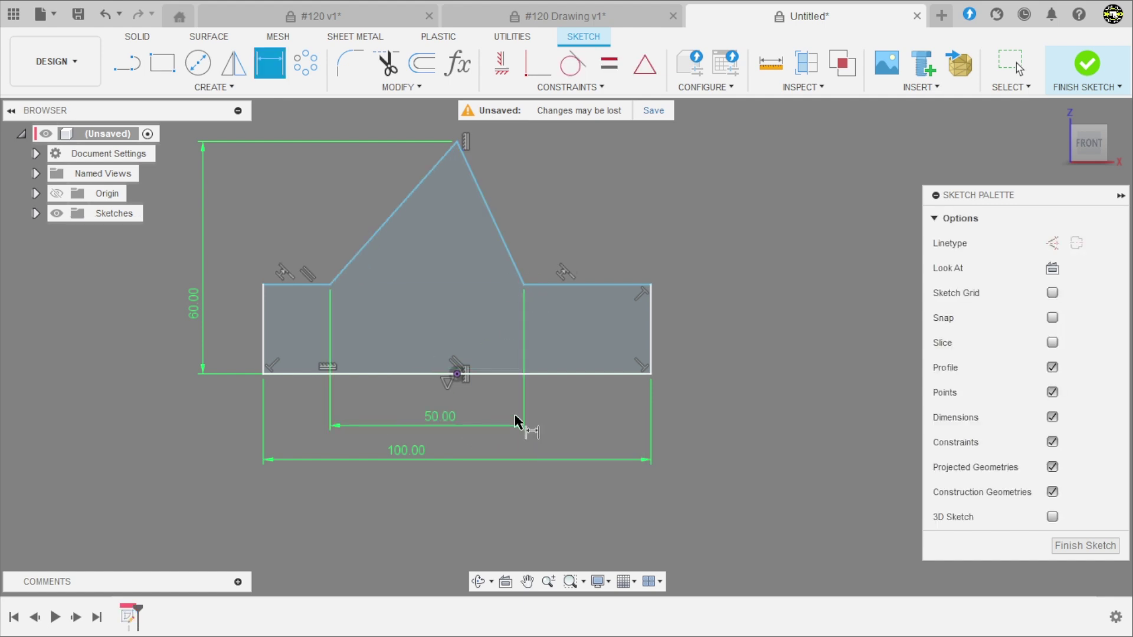
- Dimension the horizontal distance from the origin to the triangle's right base corner as d3/2, half the 50 mm width
click(457, 373)
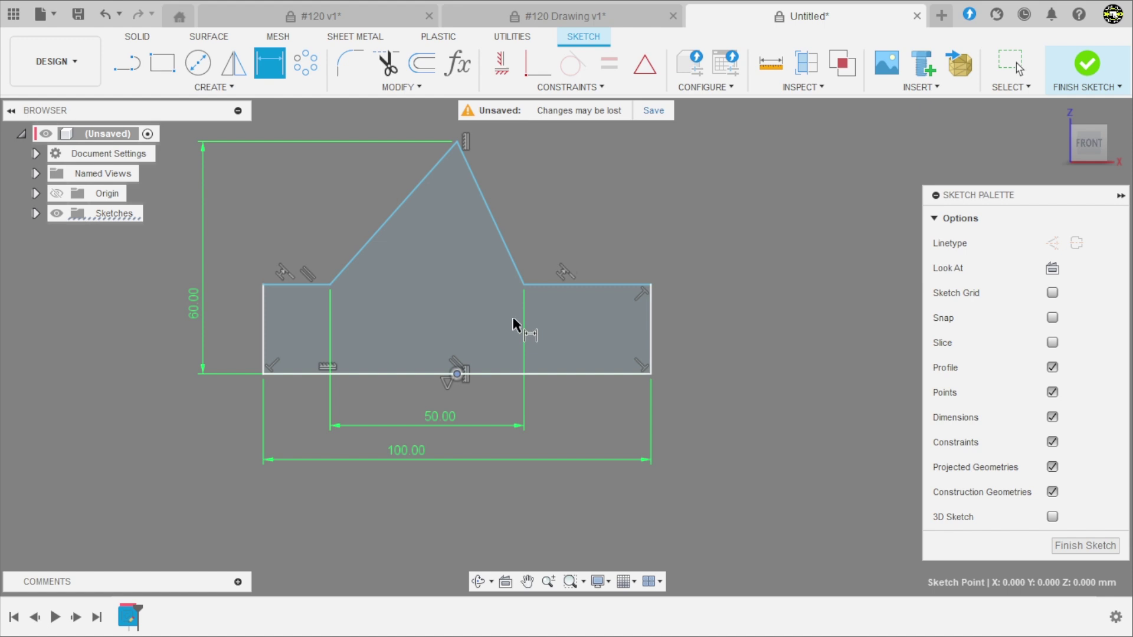
click(523, 285)
click(485, 403)
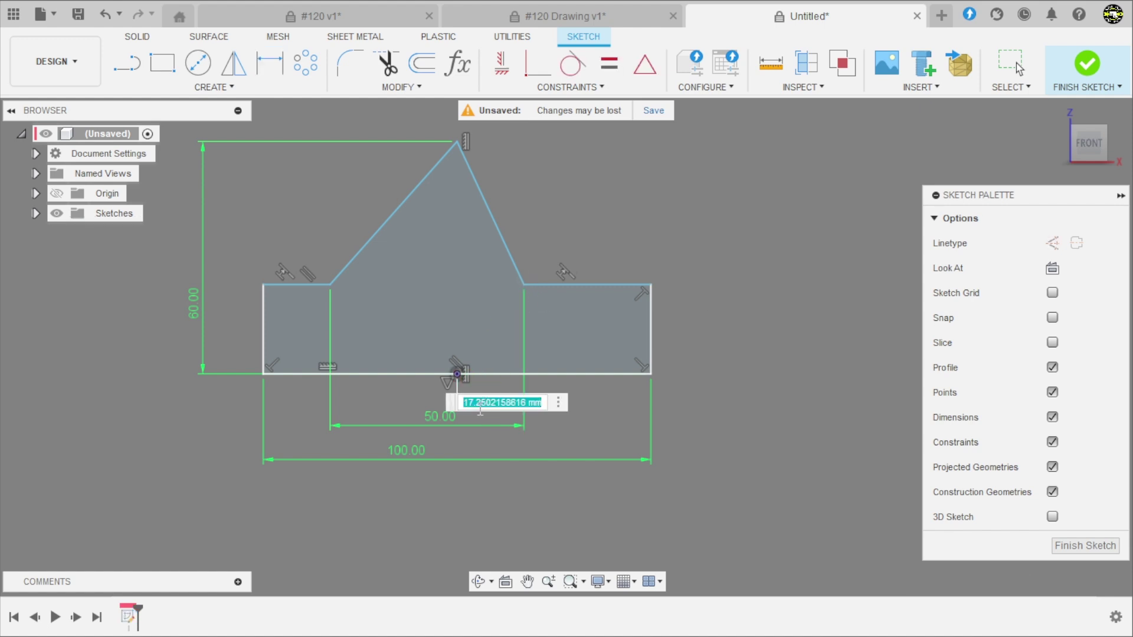
click(435, 422)
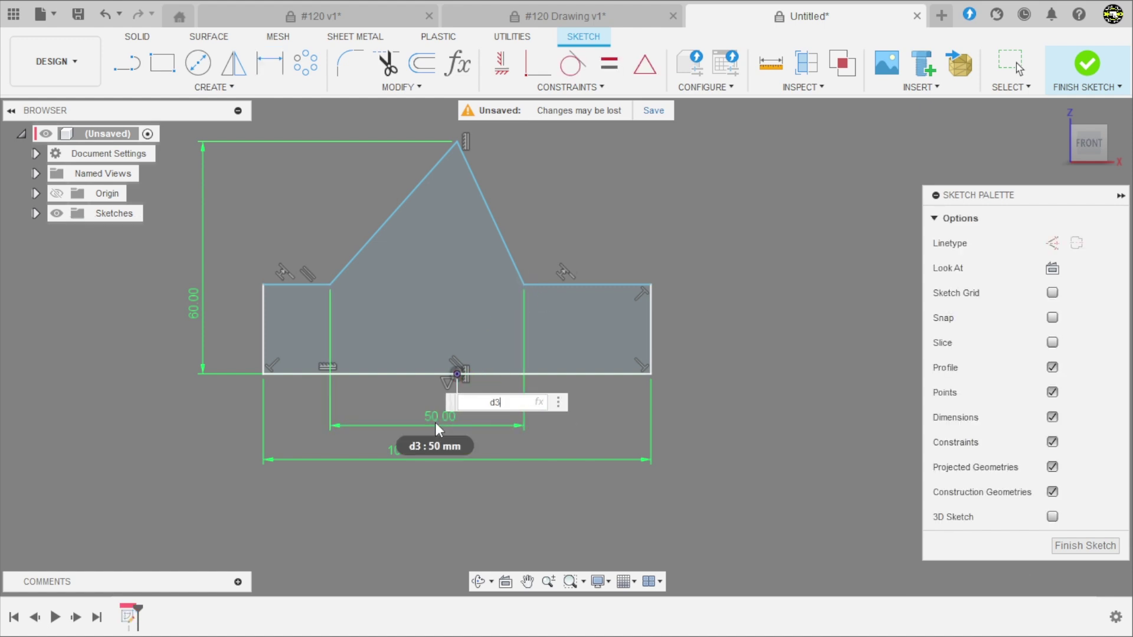
text(/2)
key(Return)
scroll(448, 355, down, 2)
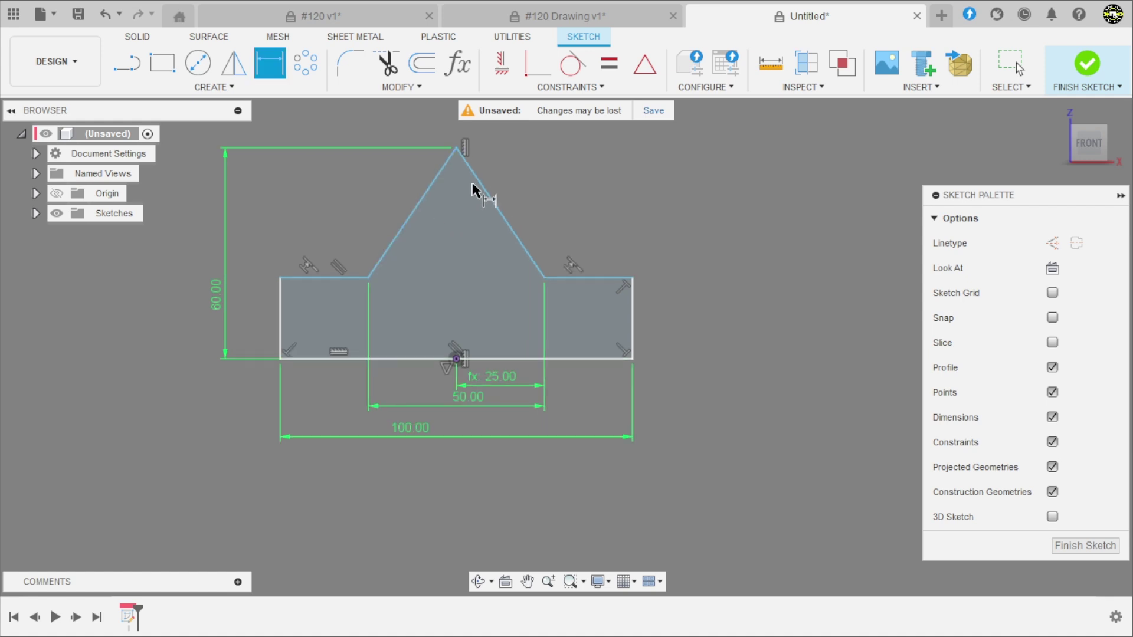
scroll(490, 265, up, 2)
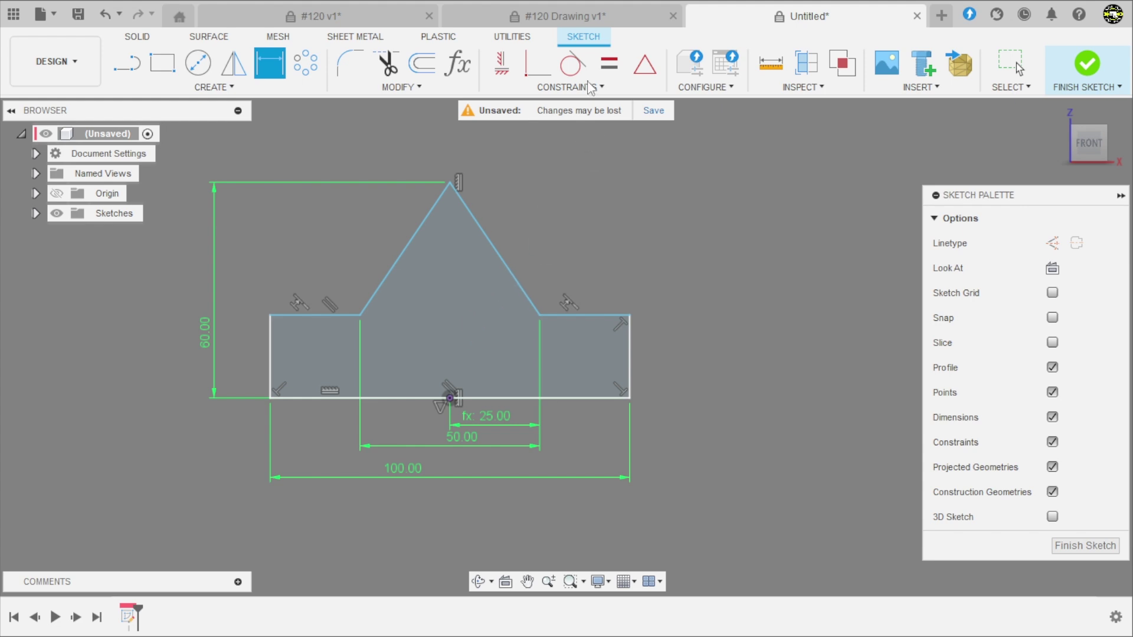
key(Escape)
- Check the part drawing and dimension the height of the base's right vertical edge at 20 mm
click(592, 23)
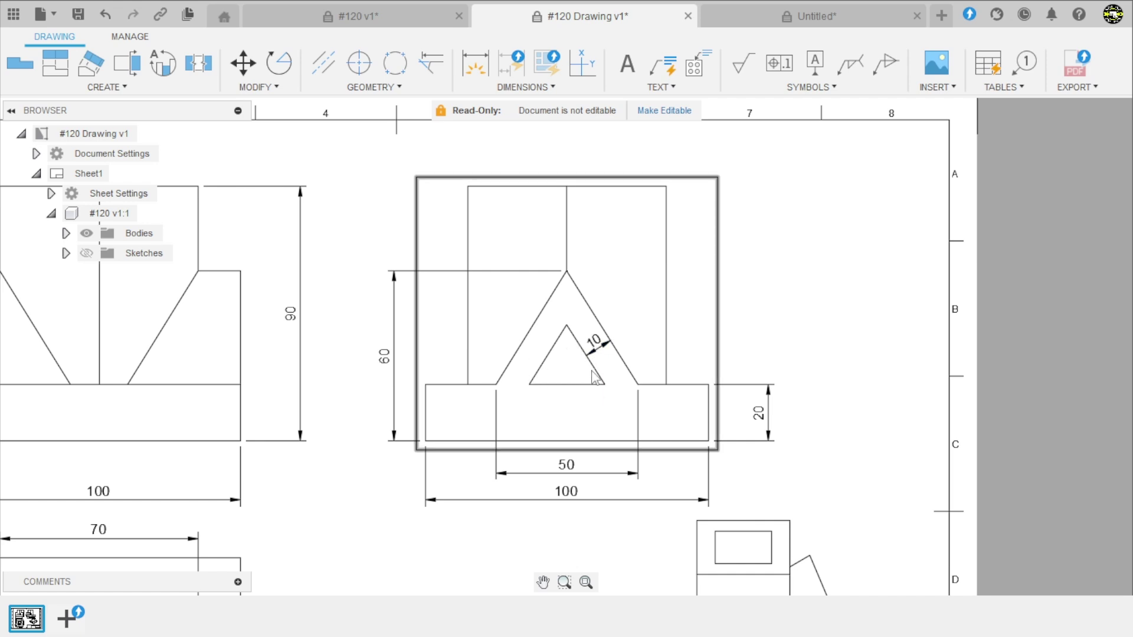
click(801, 26)
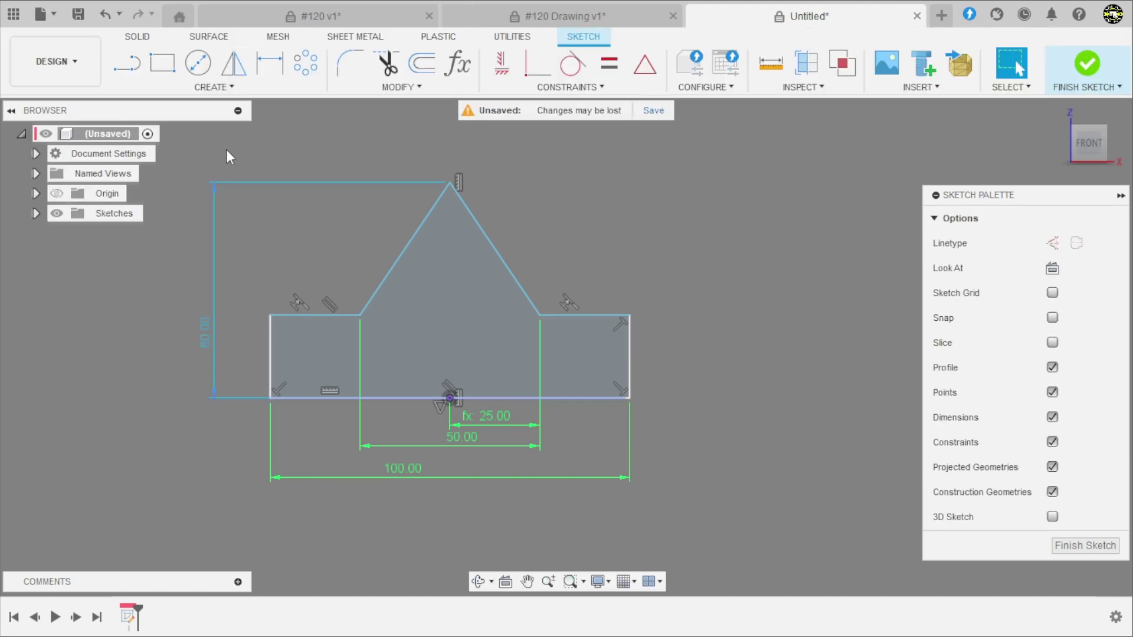
scroll(435, 320, up, 1)
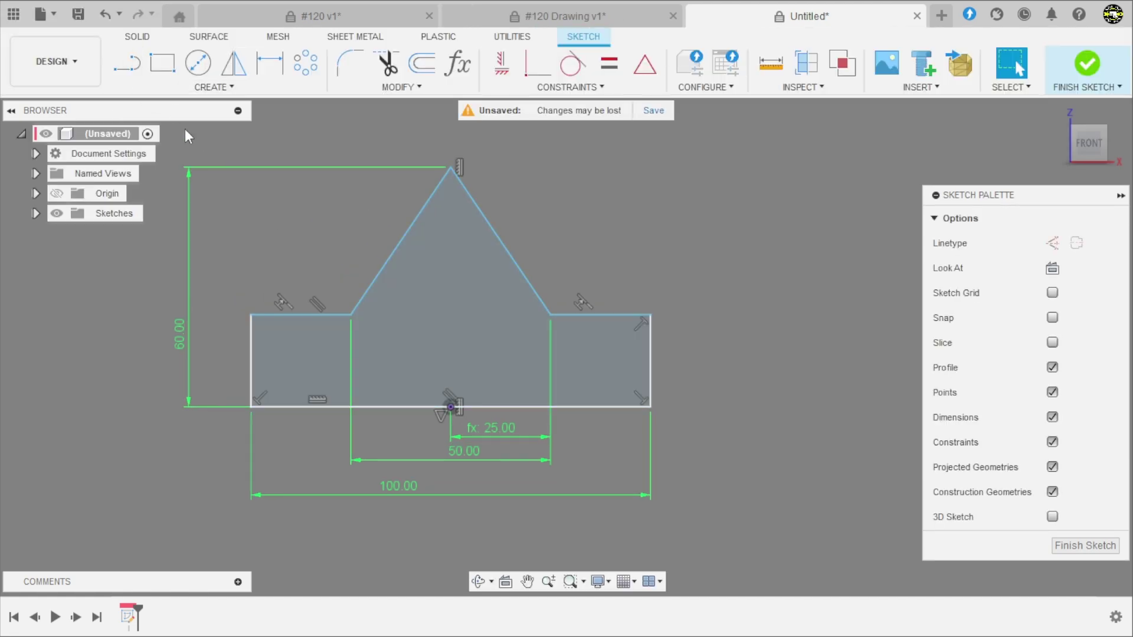
key(d)
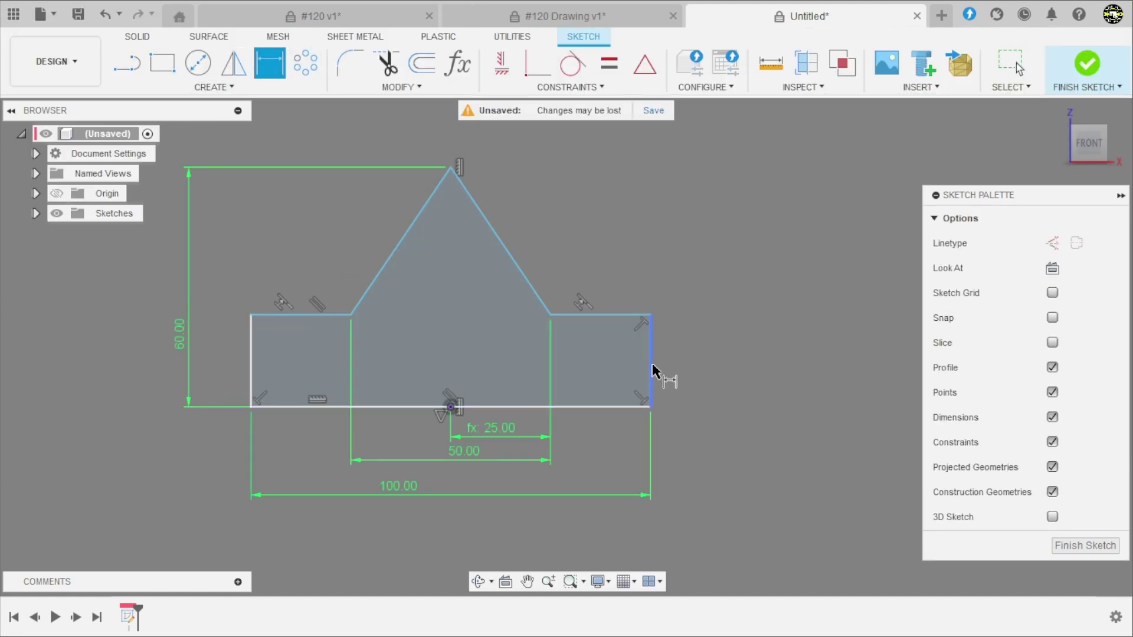
click(651, 366)
click(701, 377)
text(20)
key(Return)
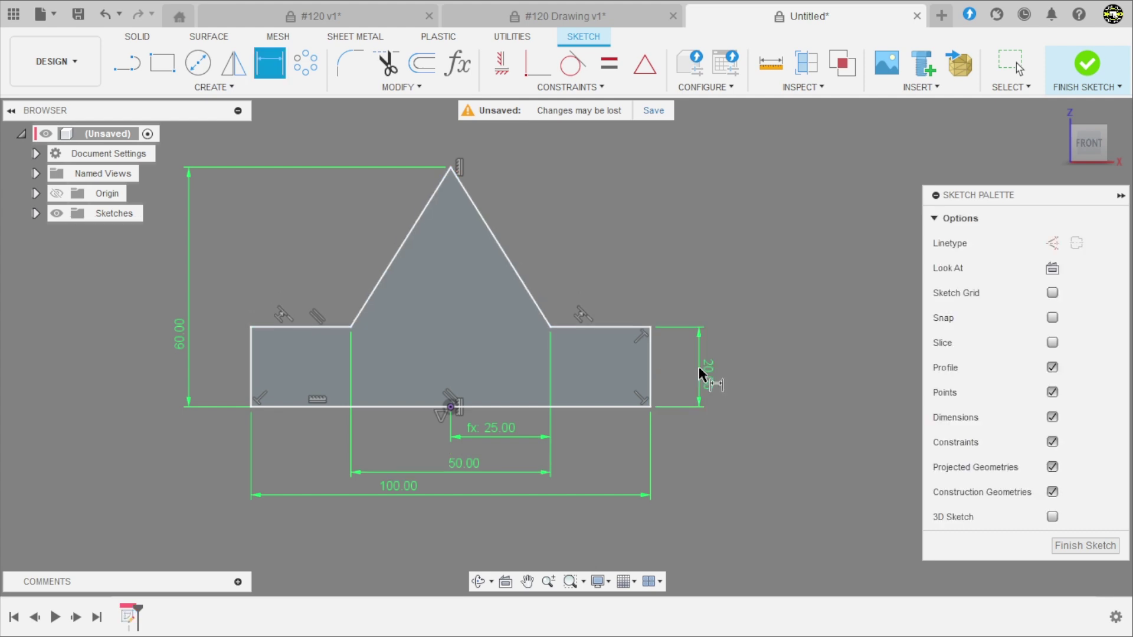
- Offset the triangle's two slanted edges 10 mm inward with chain selection turned off
scroll(436, 242, up, 2)
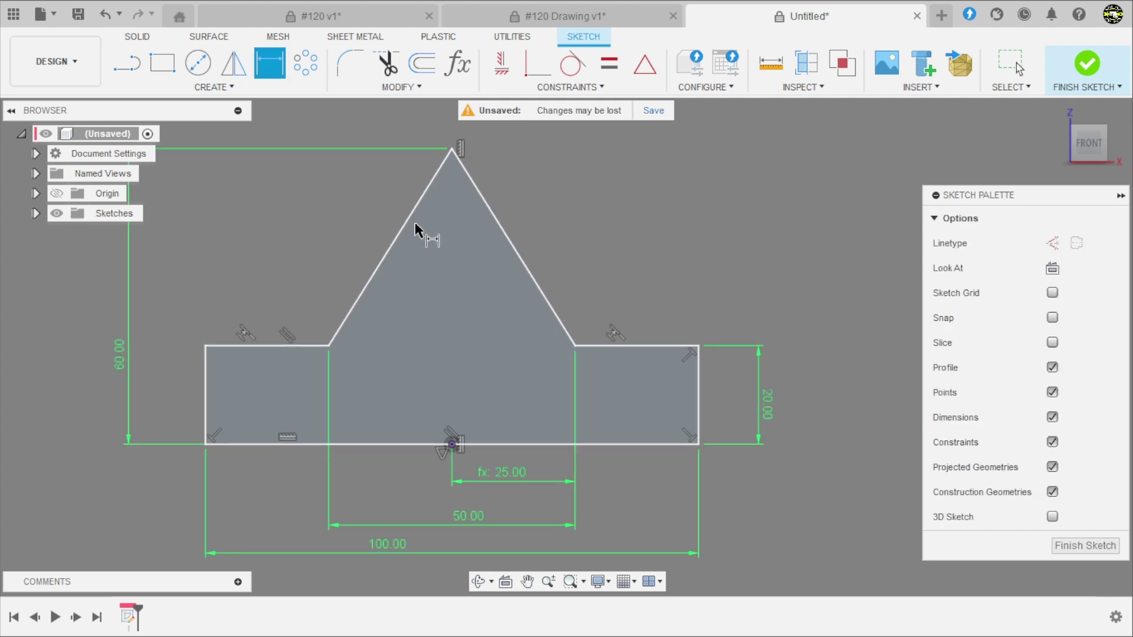
click(419, 66)
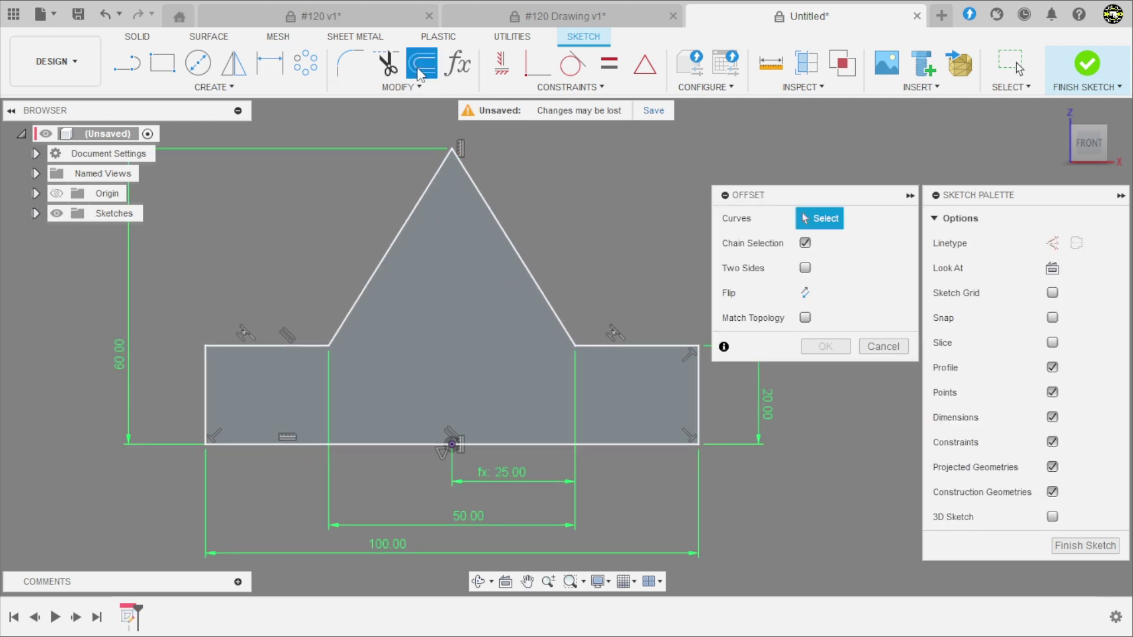
click(805, 244)
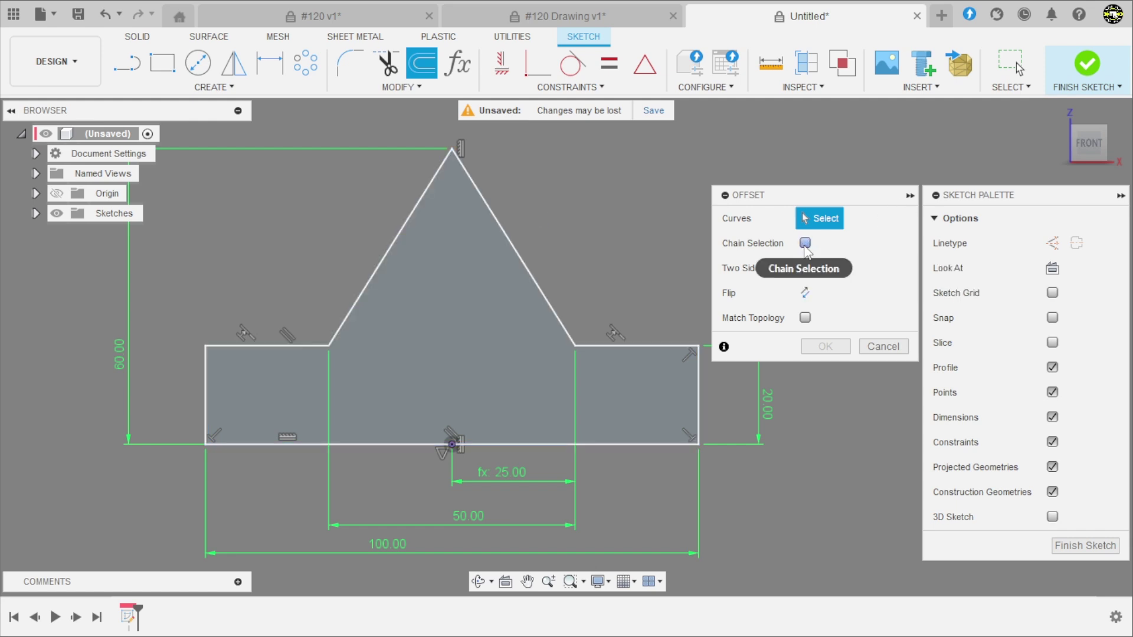
click(517, 262)
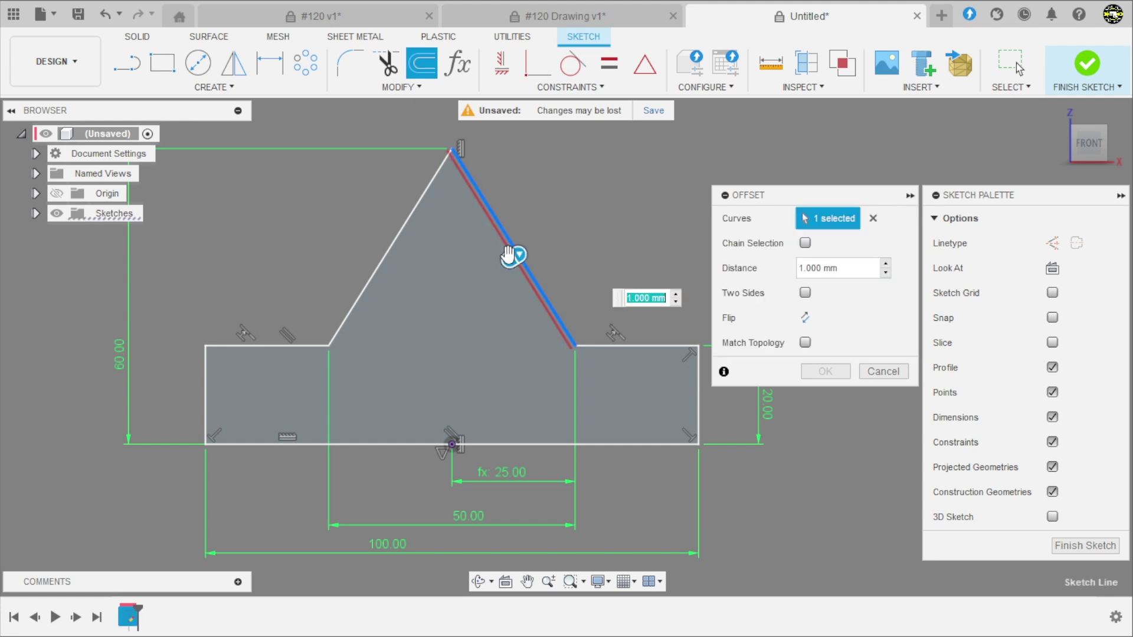
click(402, 238)
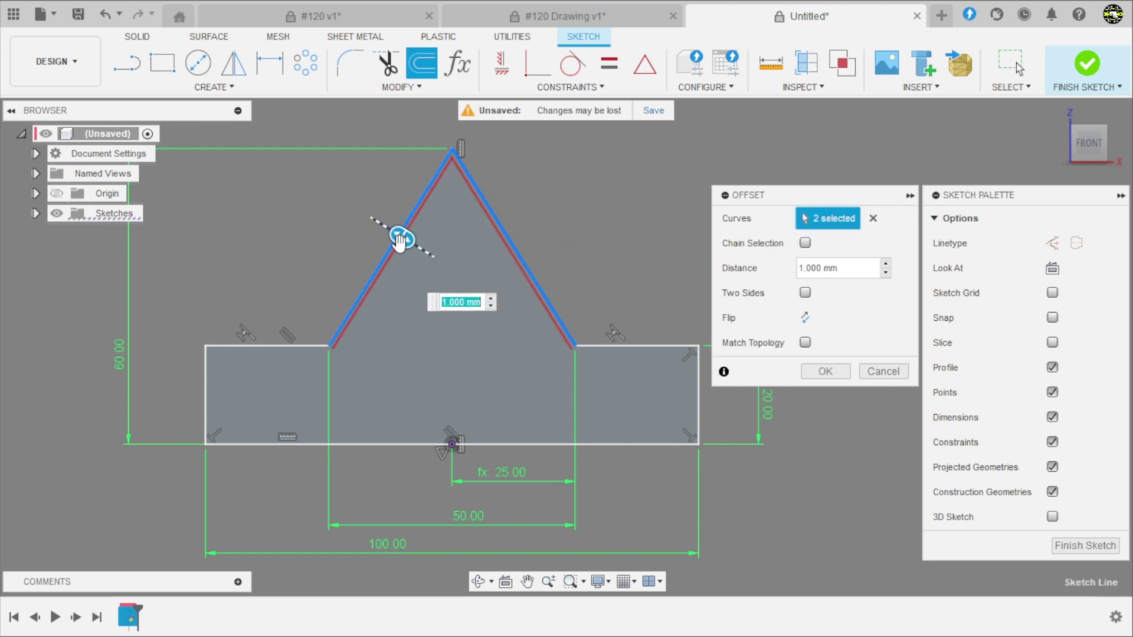
drag(401, 239, 417, 258)
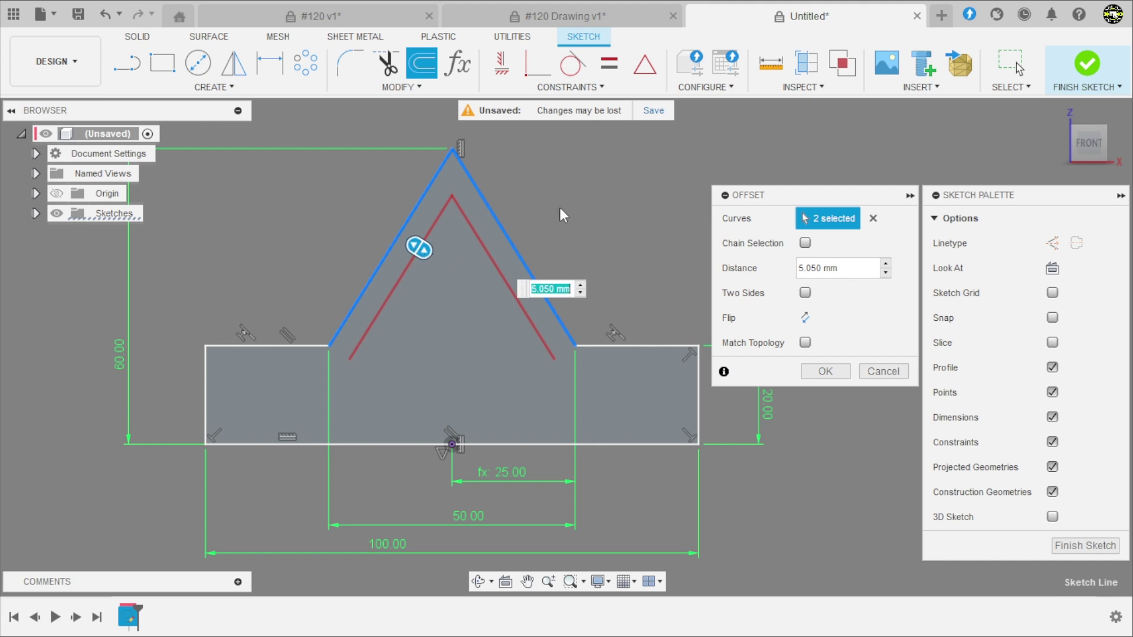
text(10)
key(Return)
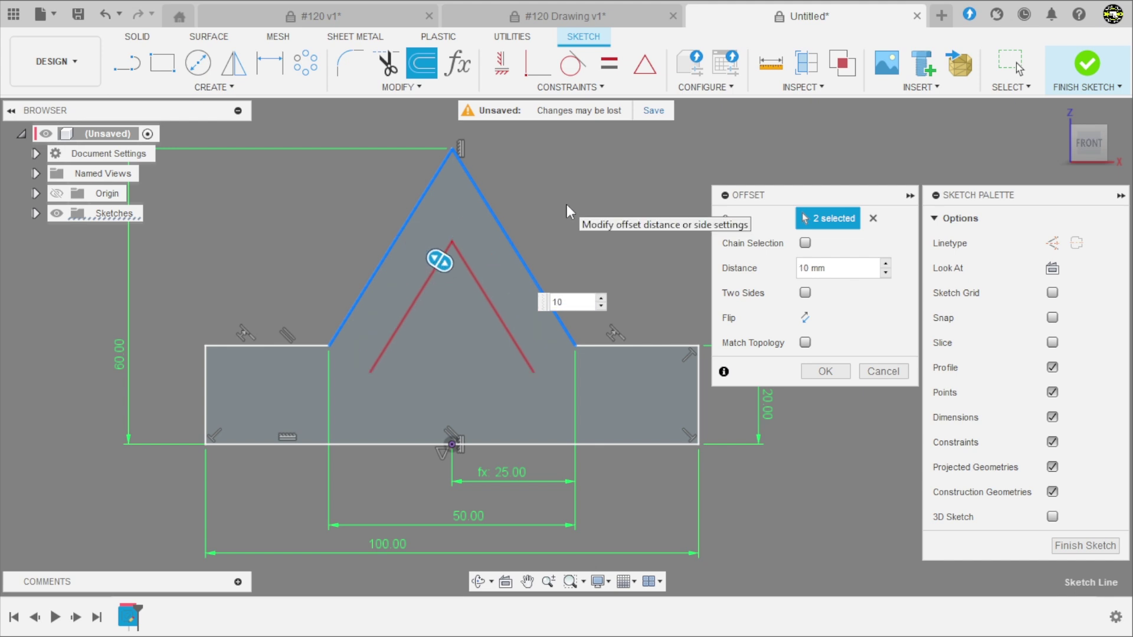
key(Return)
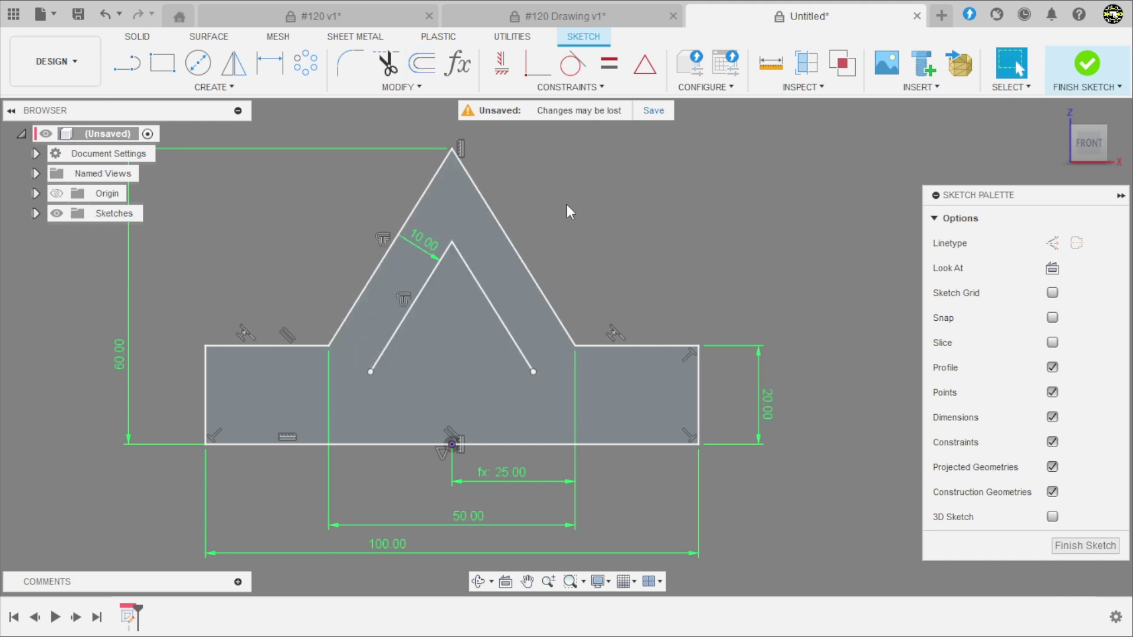
- Draw a horizontal line about 29 mm long between the two offset lines, just above their lower ends
key(l)
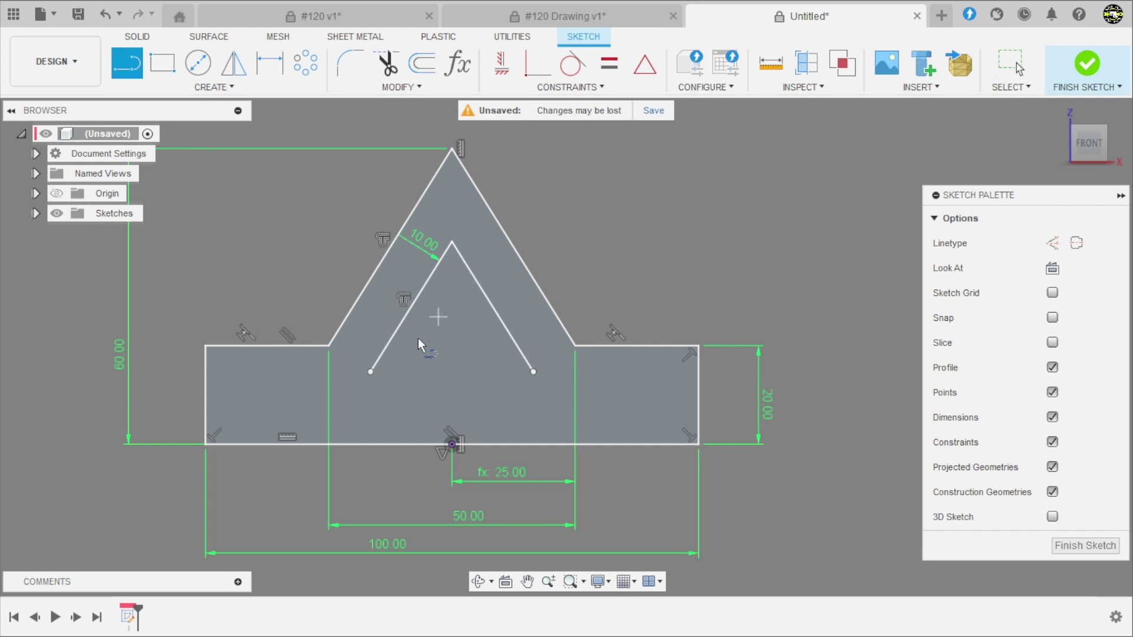
scroll(378, 362, up, 2)
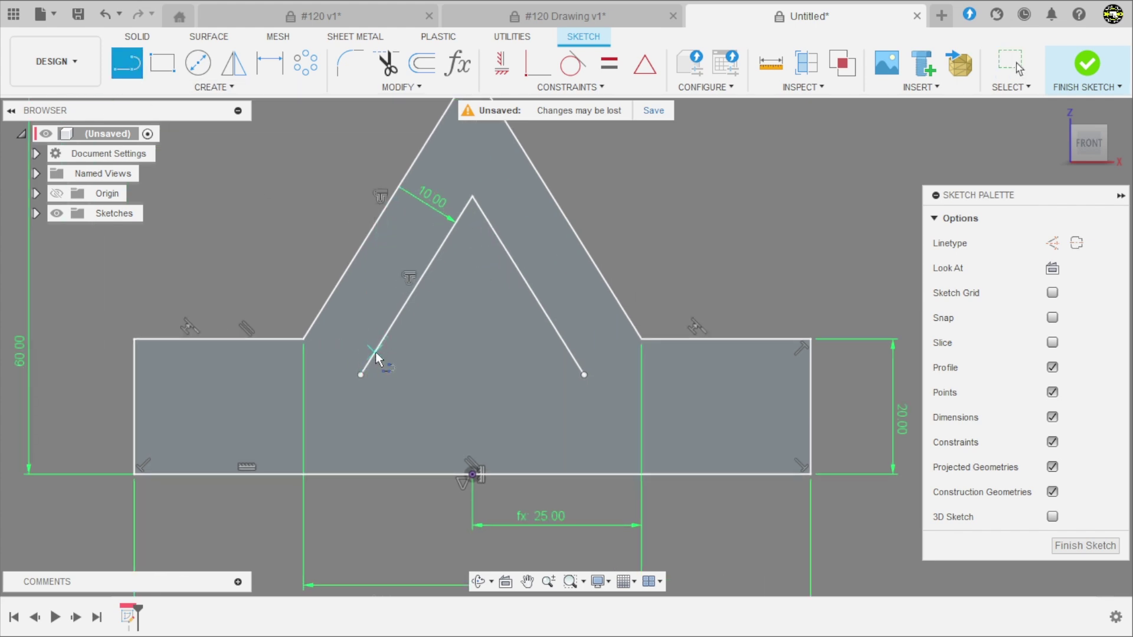
click(375, 352)
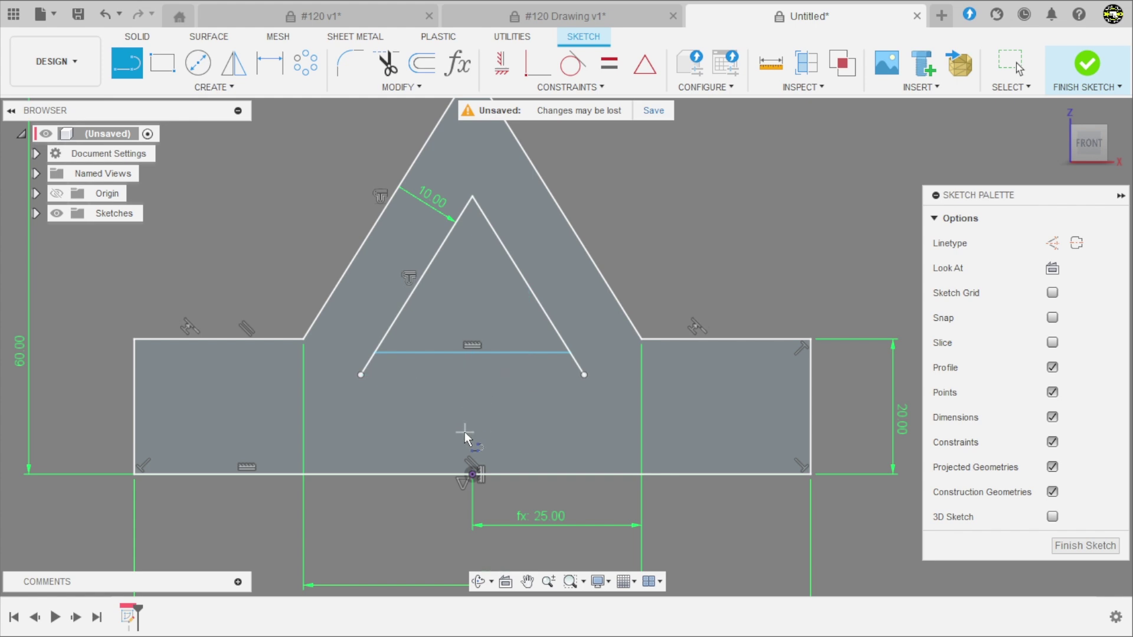
key(Escape)
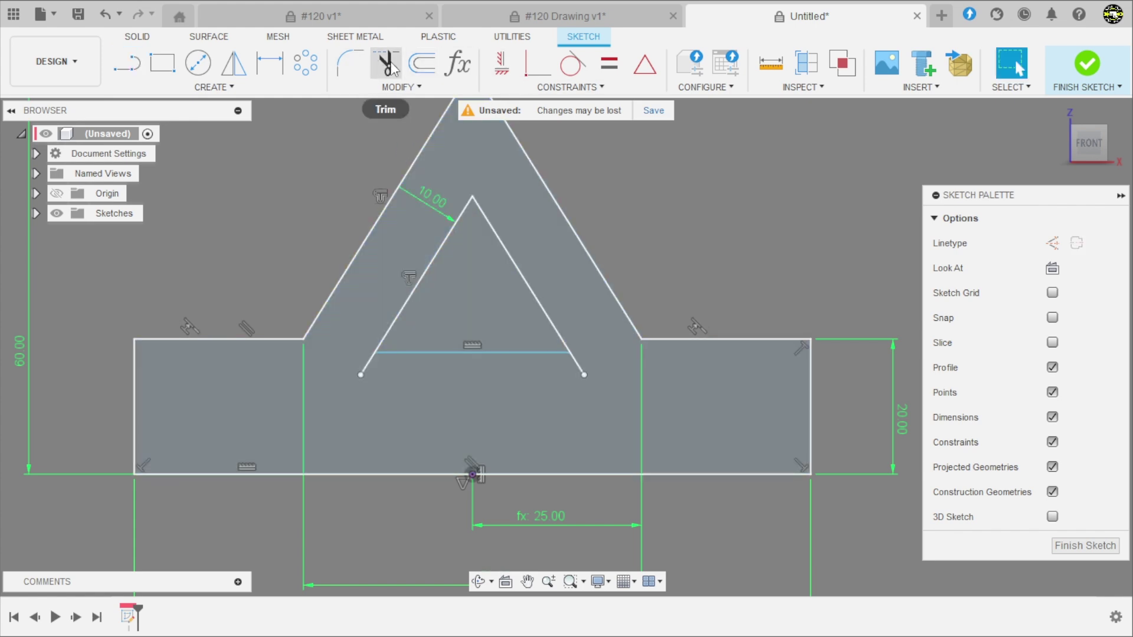
- Make the inner triangle's horizontal line collinear with the base's right shoulder line
click(567, 87)
click(519, 235)
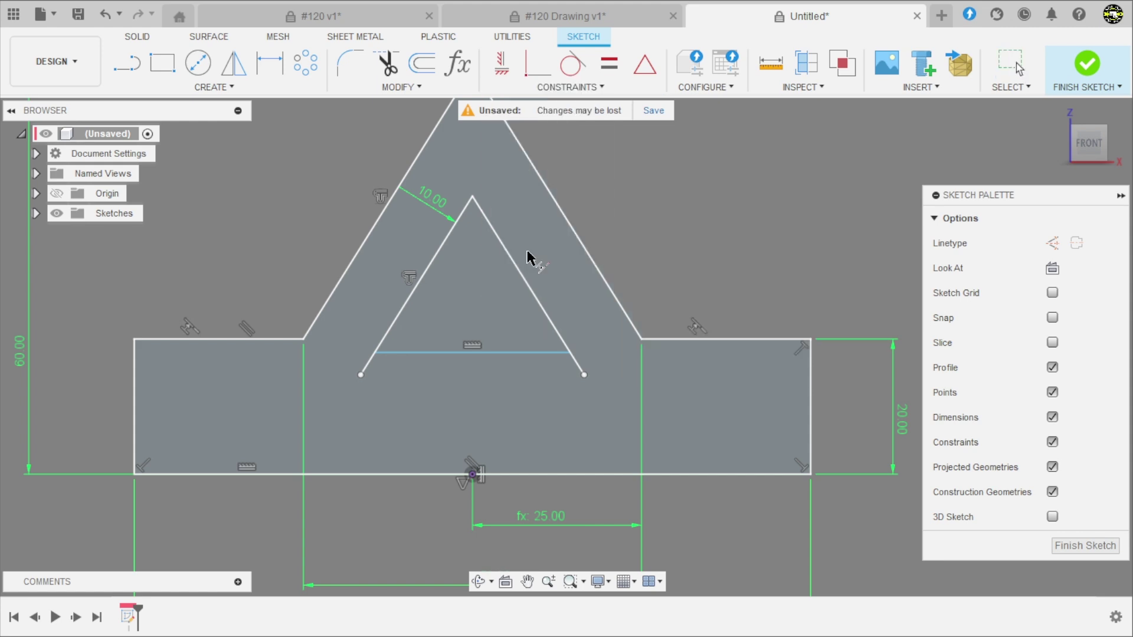
click(519, 353)
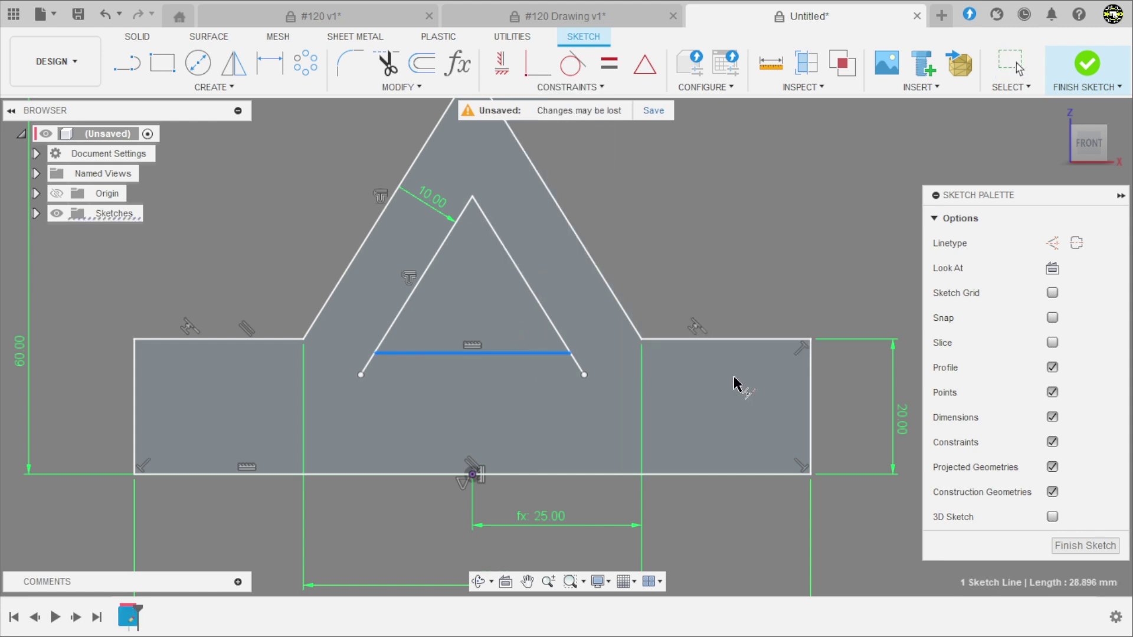
click(724, 340)
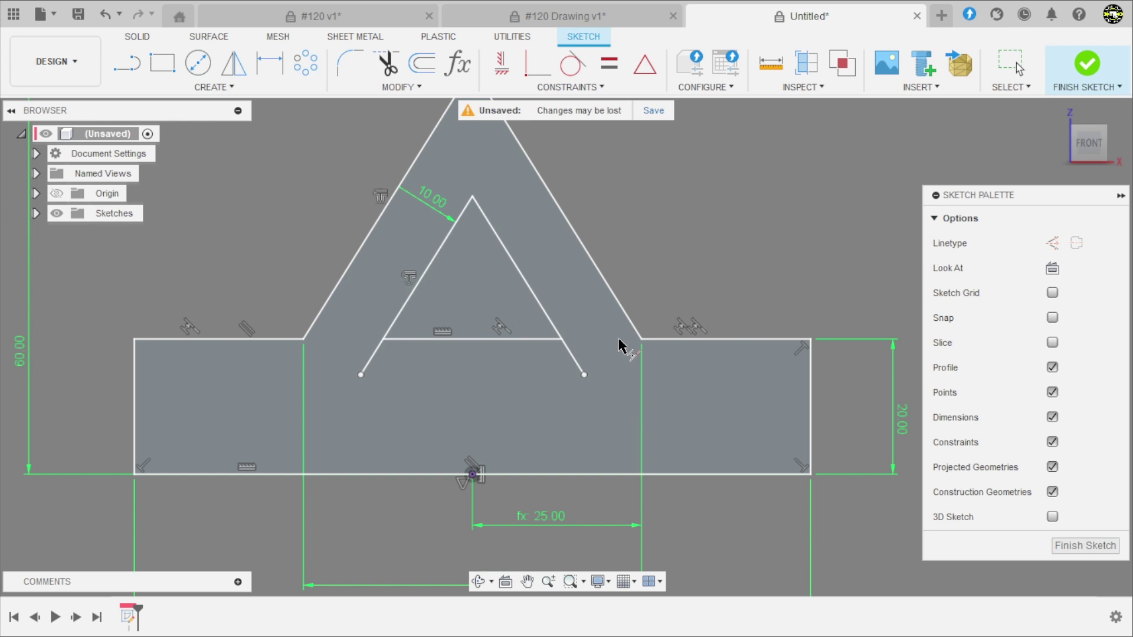
- Trim the ends of both offset lines that extend below the inner triangle's horizontal line
key(Escape)
scroll(581, 266, down, 1)
middle_drag(581, 265, 533, 320)
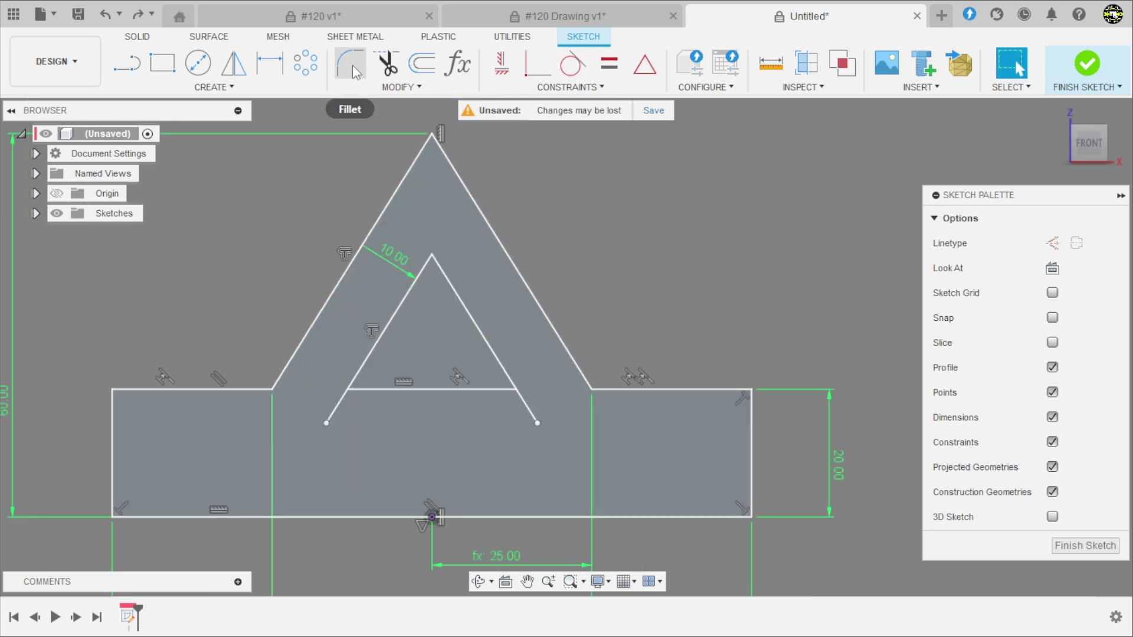
click(390, 64)
scroll(333, 396, up, 1)
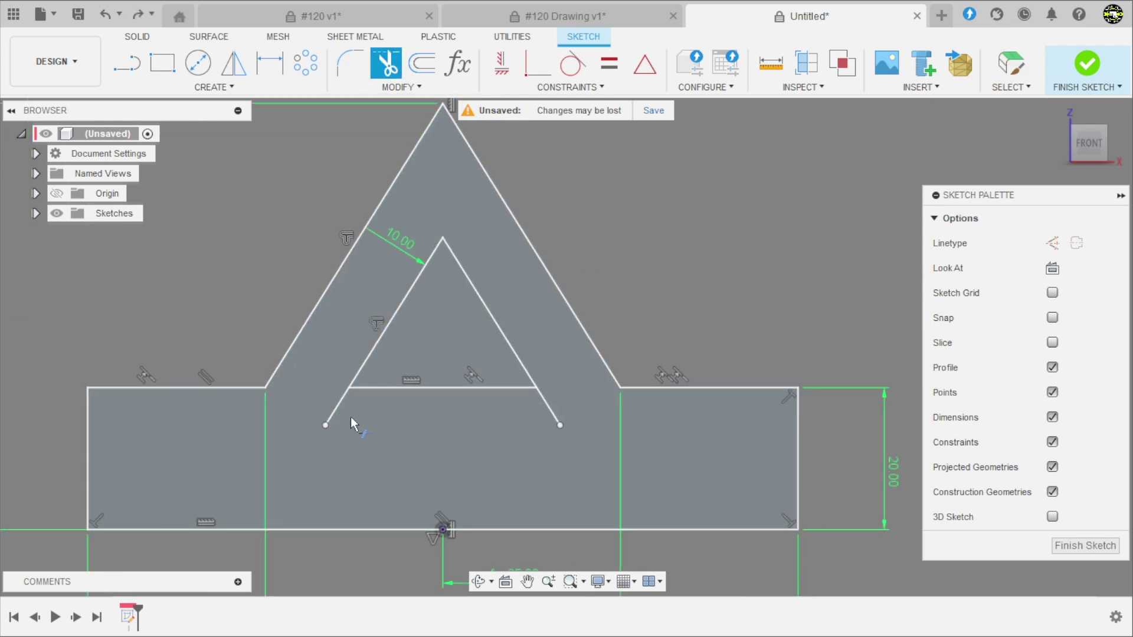
click(338, 408)
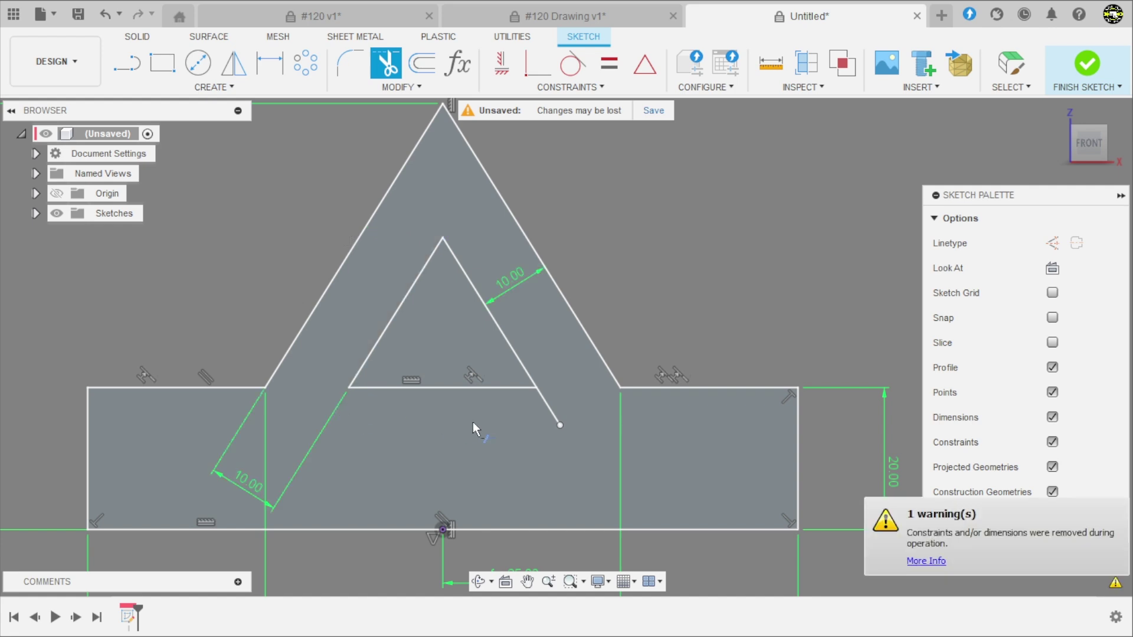
click(547, 403)
scroll(574, 412, down, 4)
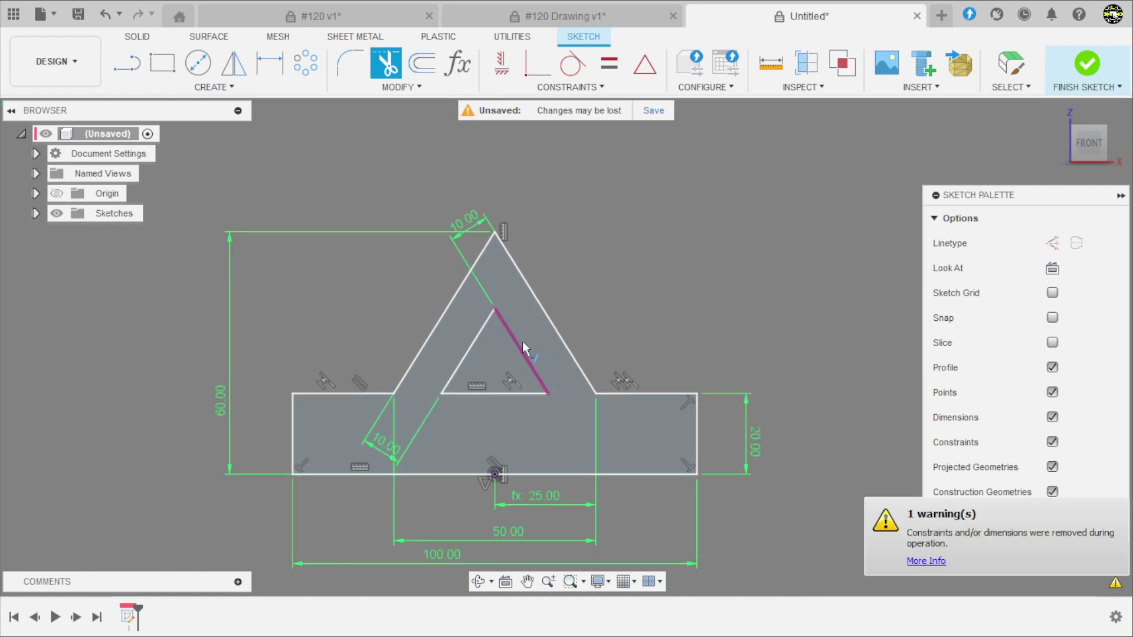
- Reposition the two 10 mm offset dimensions across the triangle's slanted walls and finish the sketch
scroll(459, 230, up, 4)
drag(426, 137, 558, 315)
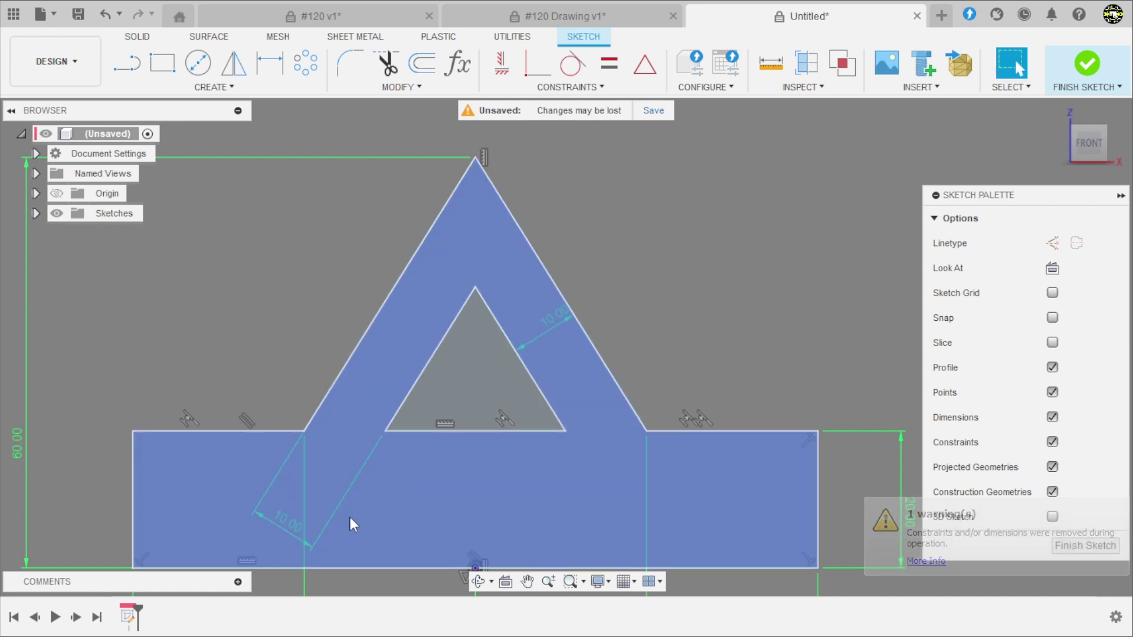
click(414, 359)
scroll(533, 348, down, 3)
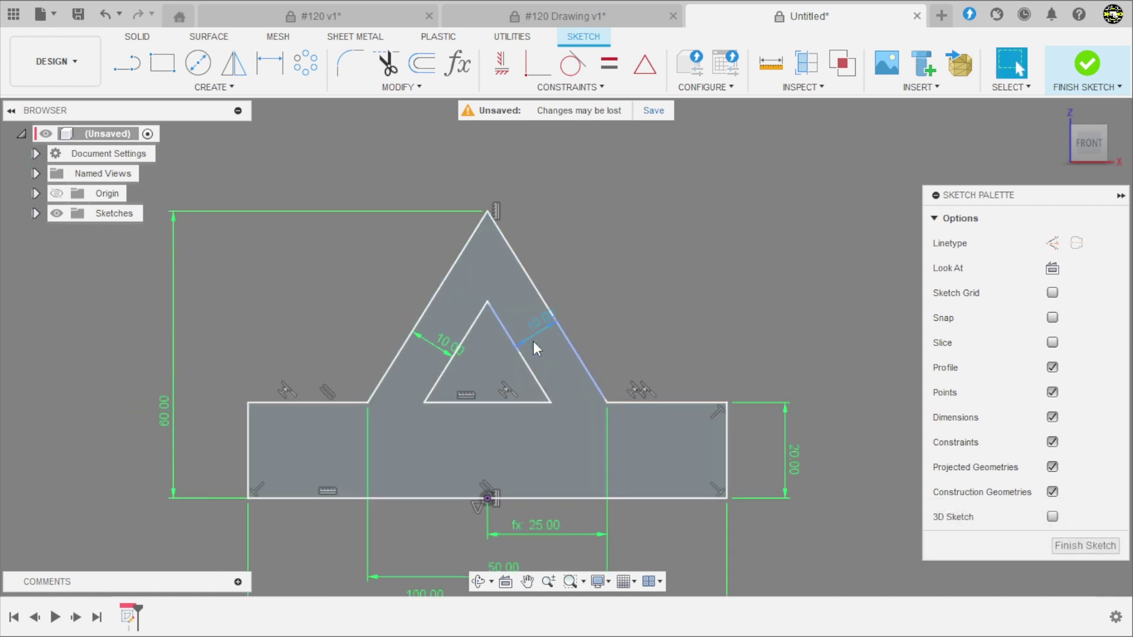
scroll(529, 405, up, 2)
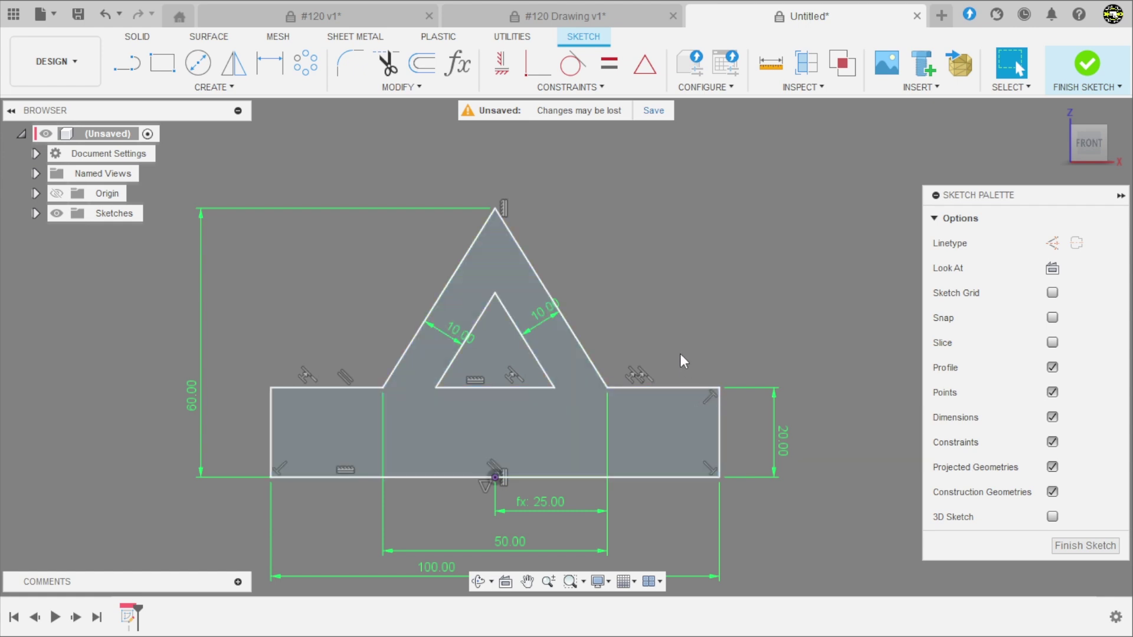
scroll(581, 289, down, 2)
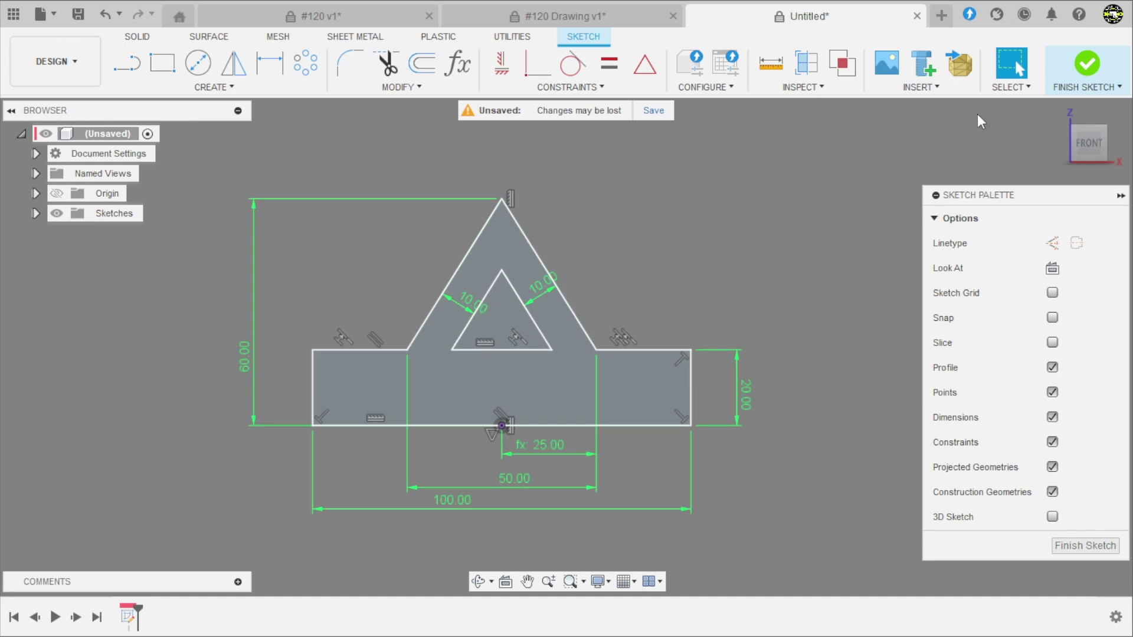
click(1086, 65)
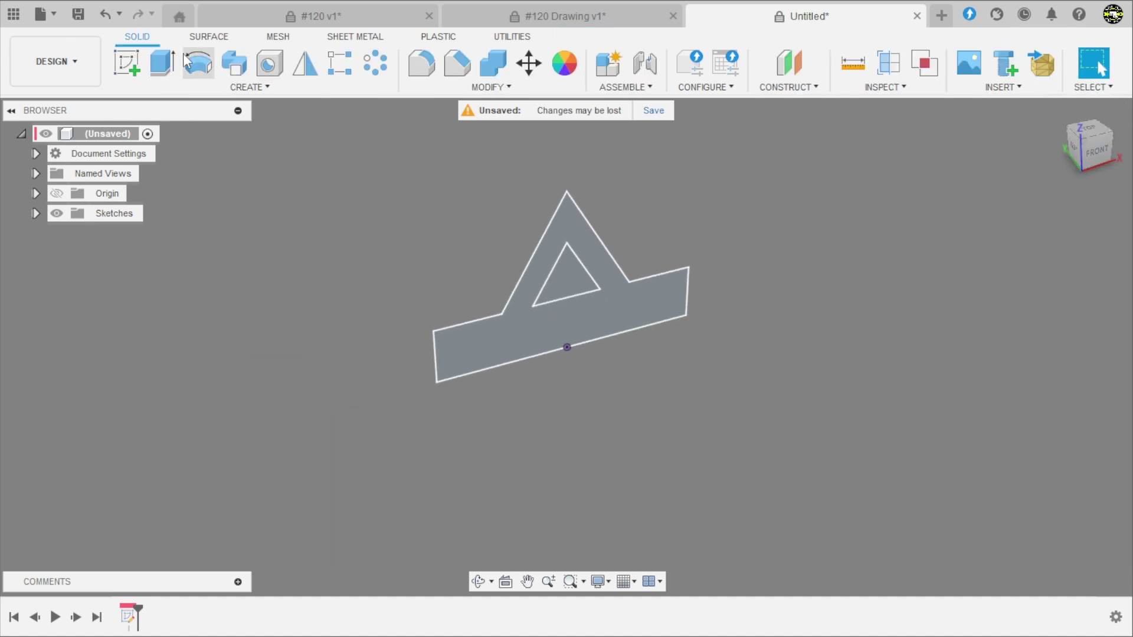
- Extrude the profile around the triangular hole symmetrically as a new body, with 100 mm measured as the whole length
click(164, 65)
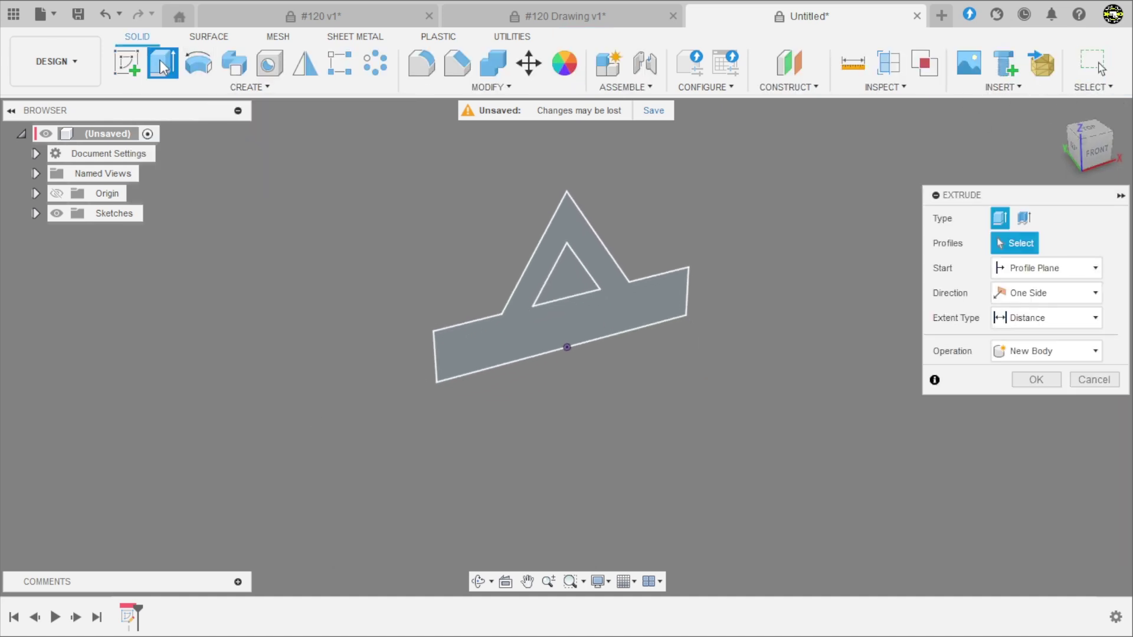
click(555, 347)
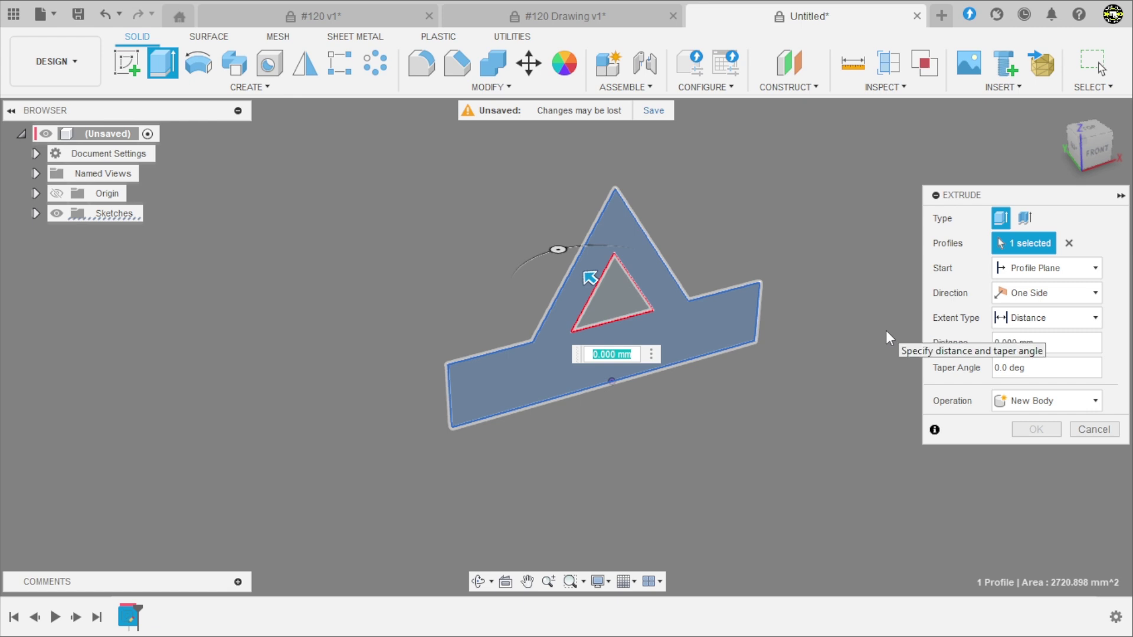
text(100)
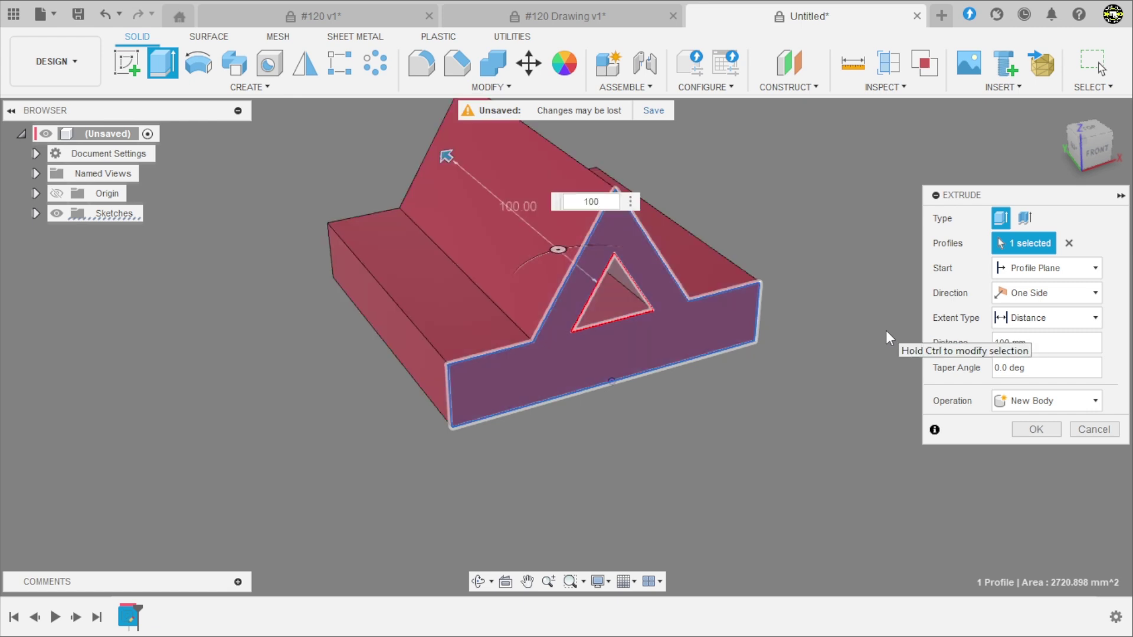
click(1057, 288)
click(1053, 345)
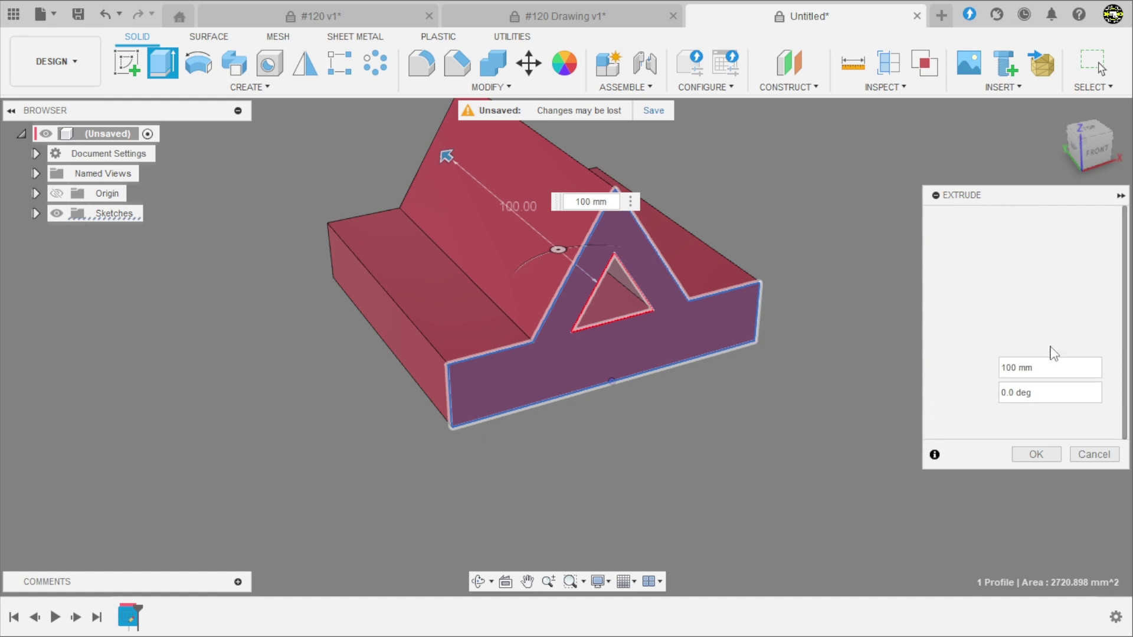
scroll(543, 407, down, 4)
shift+middle_drag(697, 331, 747, 282)
scroll(546, 426, up, 3)
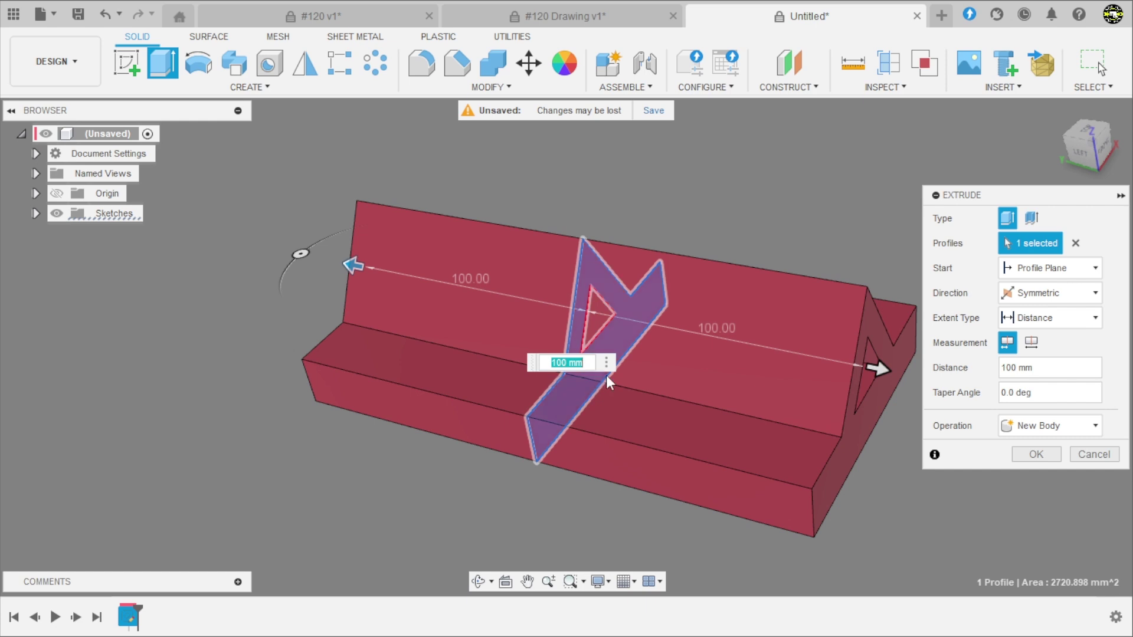
click(1031, 343)
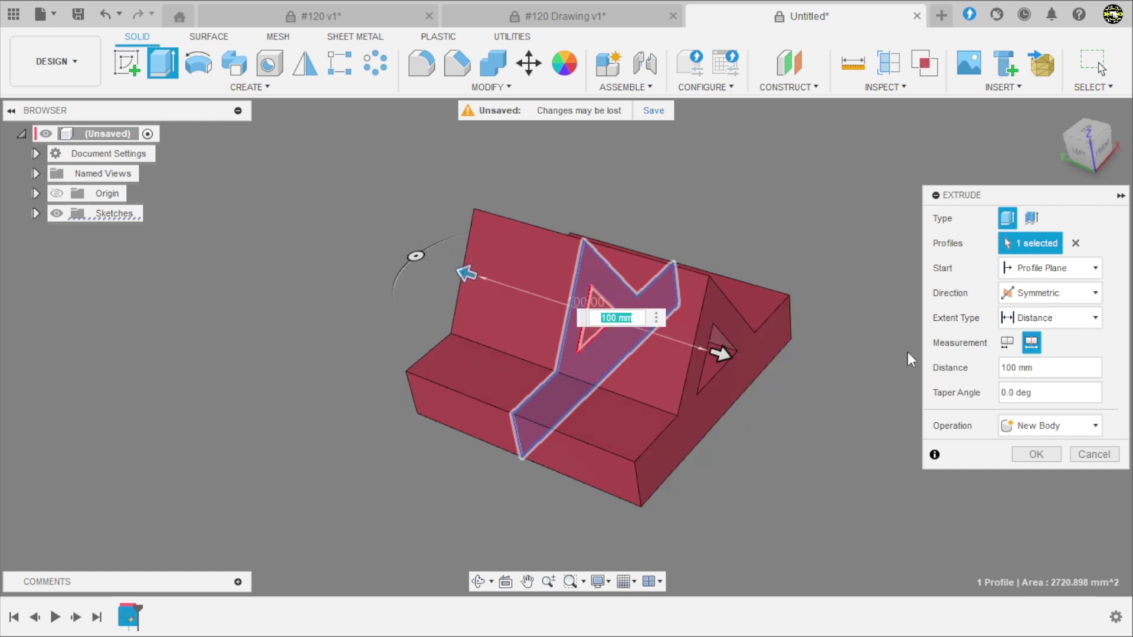
shift+middle_drag(832, 395, 770, 303)
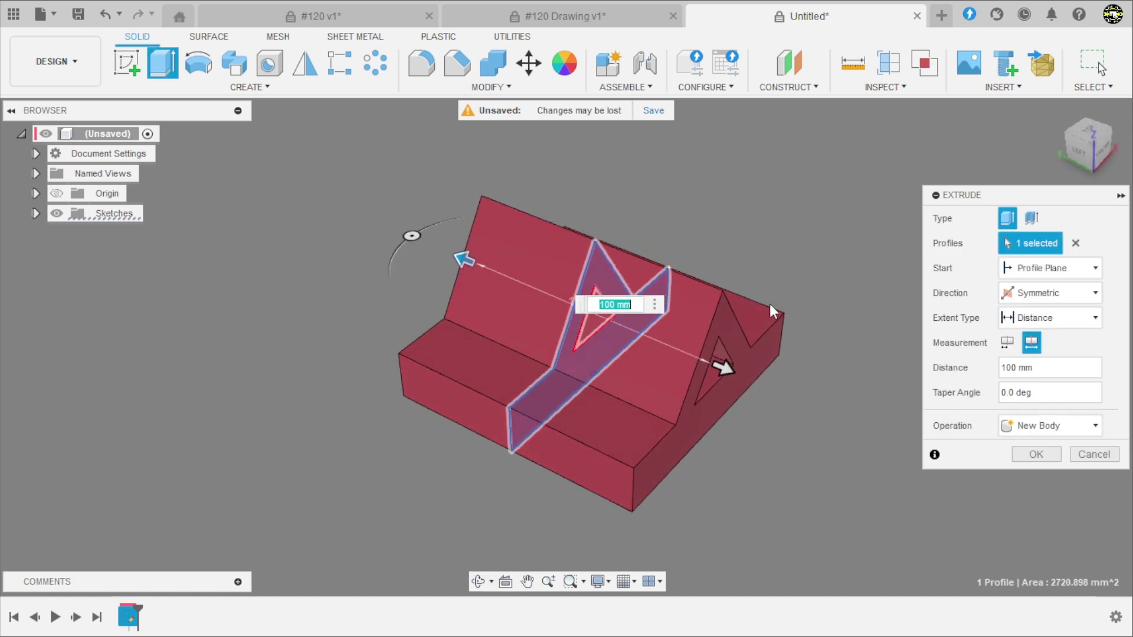
click(1035, 455)
- Switch the camera from perspective to orthographic projection
shift+middle_drag(945, 439, 799, 433)
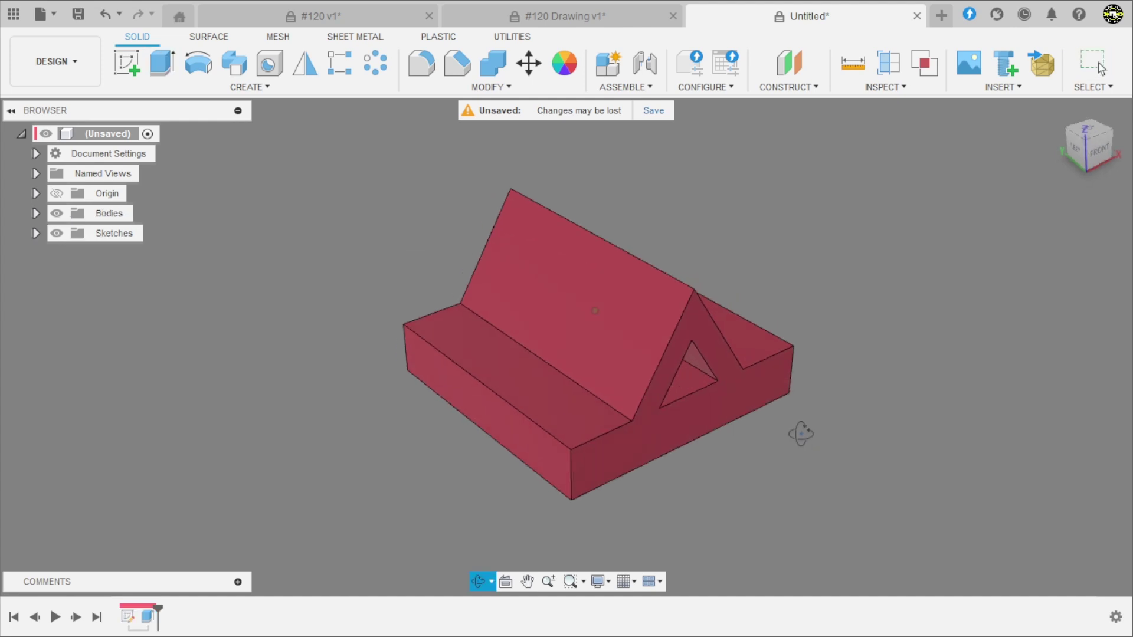
click(610, 581)
mouse_move(711, 530)
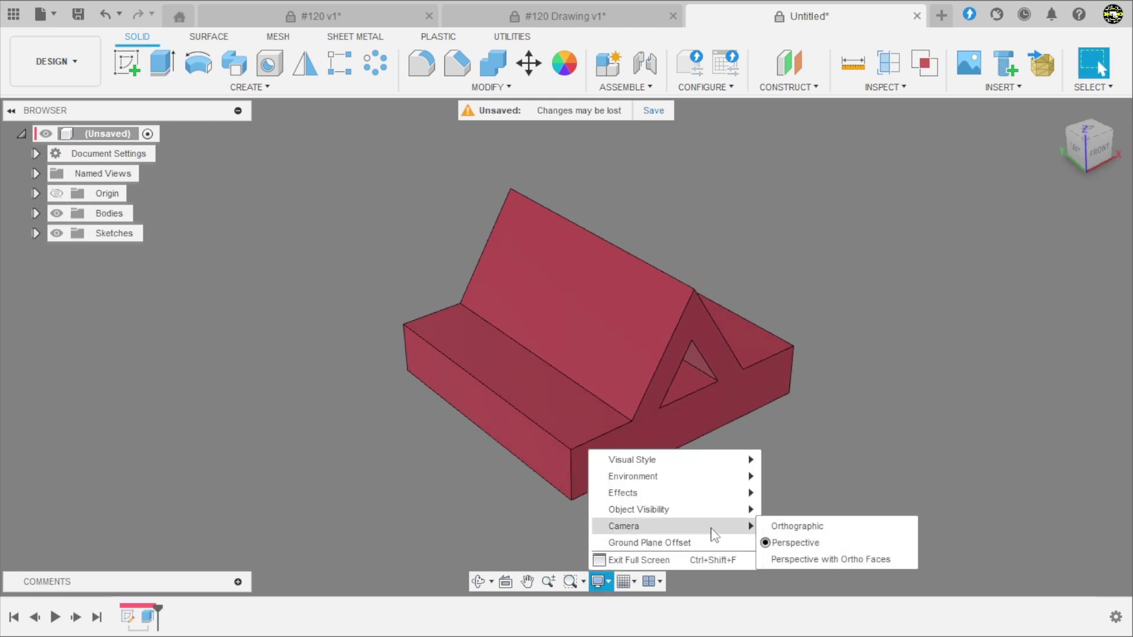
click(803, 527)
shift+middle_drag(744, 475, 721, 428)
- Start a new sketch on the underside face of the base
shift+middle_drag(401, 301, 398, 234)
click(126, 65)
mouse_move(569, 402)
shift+middle_down()
mouse_move(571, 333)
mouse_move(599, 339)
mouse_move(602, 377)
mouse_move(582, 287)
mouse_move(610, 301)
shift+middle_up()
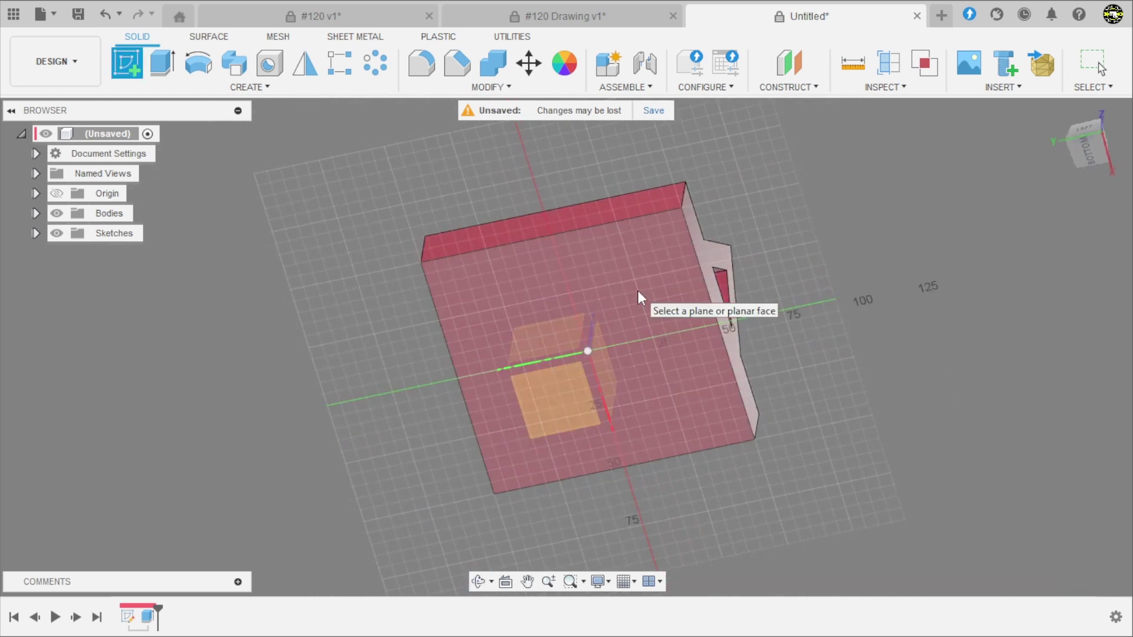
click(638, 290)
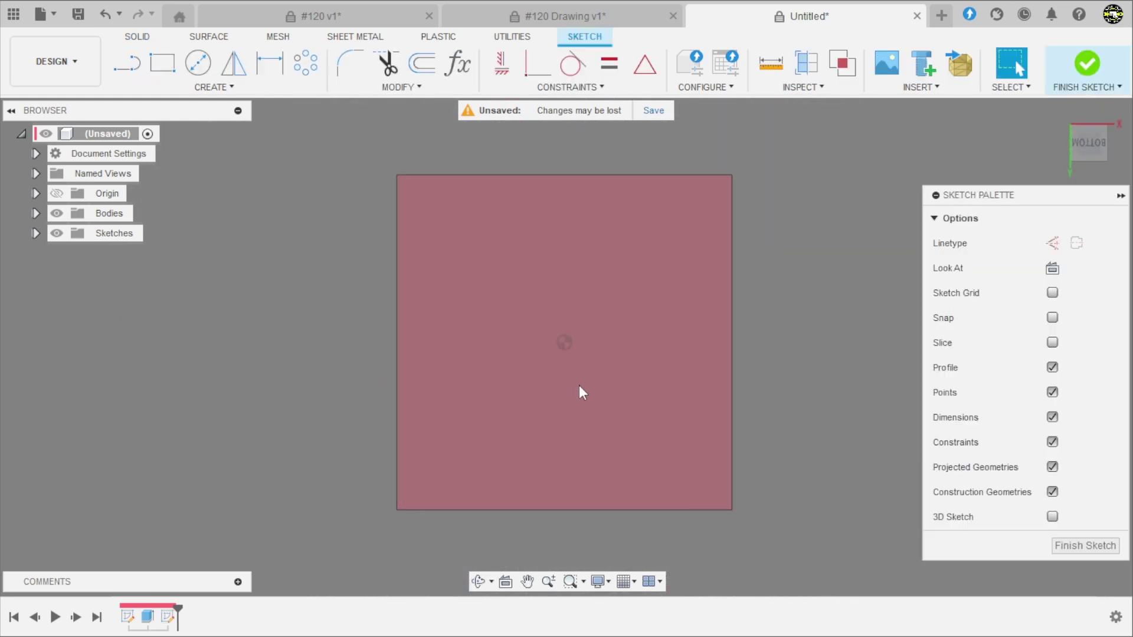
- Draw a tilted, nearly square 3-point rectangle around the origin on the base's underside
click(162, 66)
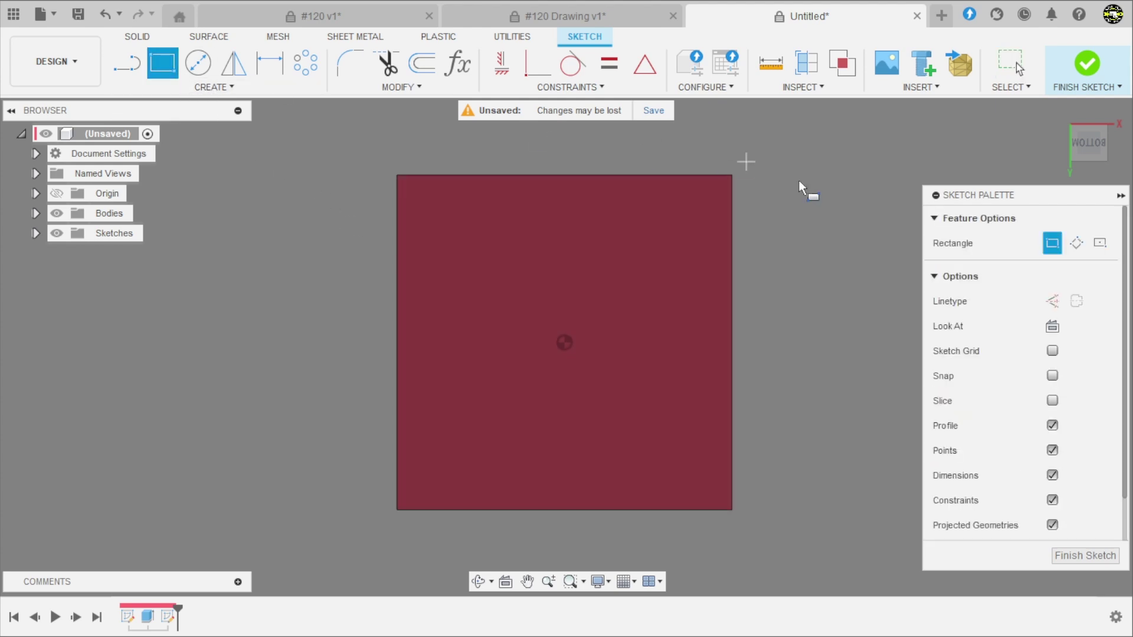
click(1075, 243)
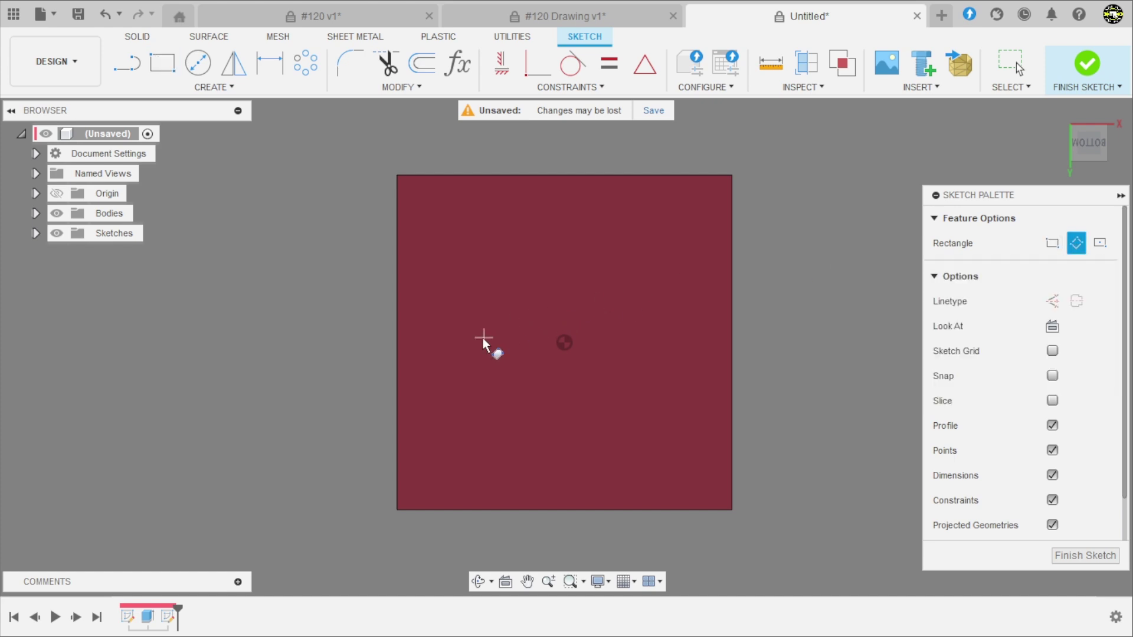
click(491, 352)
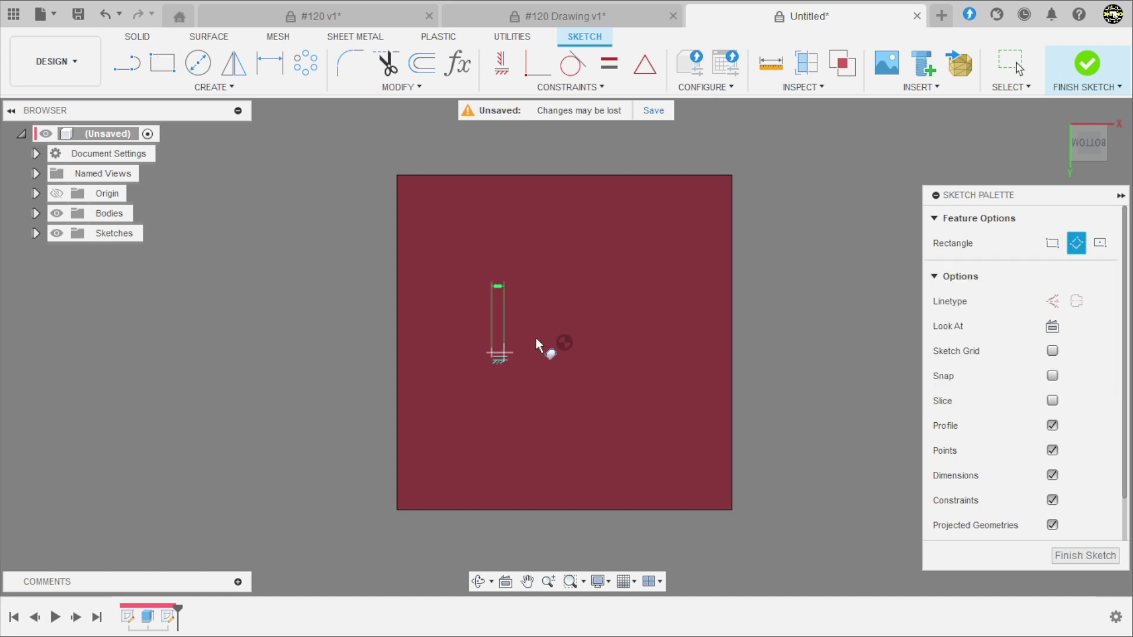
click(554, 262)
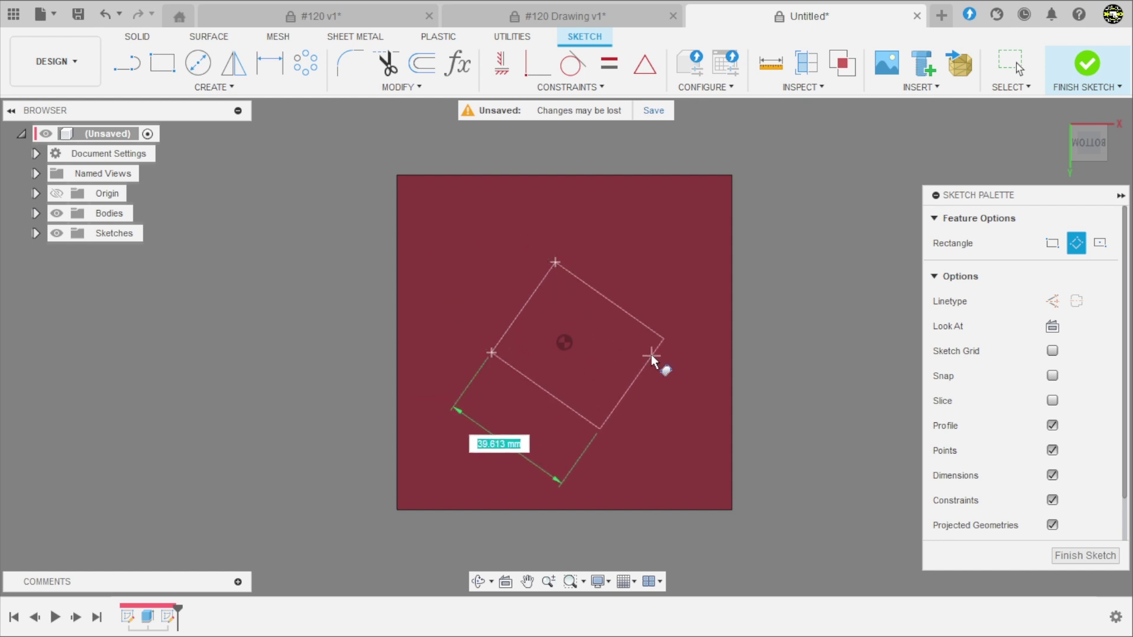
click(635, 344)
scroll(605, 404, up, 1)
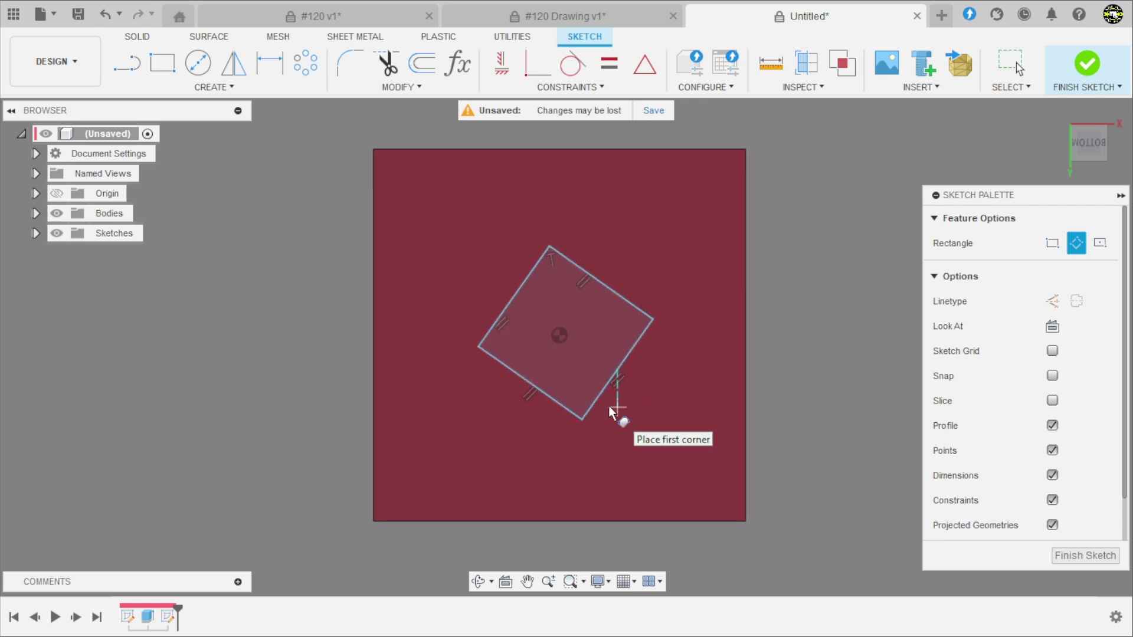
key(Escape)
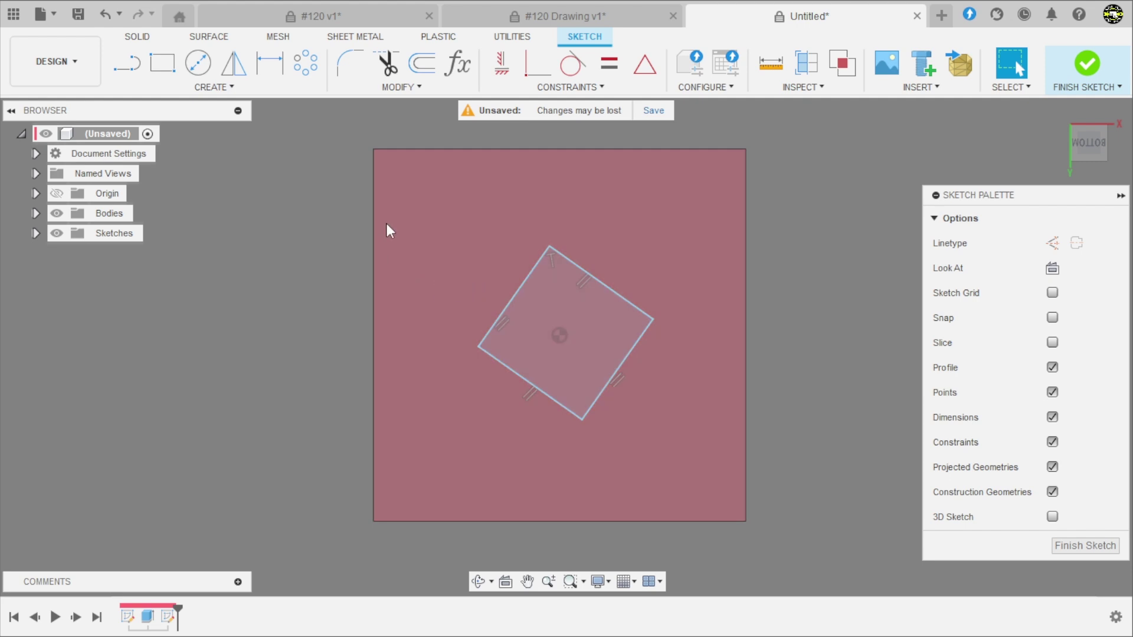
- Constrain the rectangle's two side corners horizontally and its upper corner vertically to the origin
scroll(416, 244, up, 1)
click(501, 62)
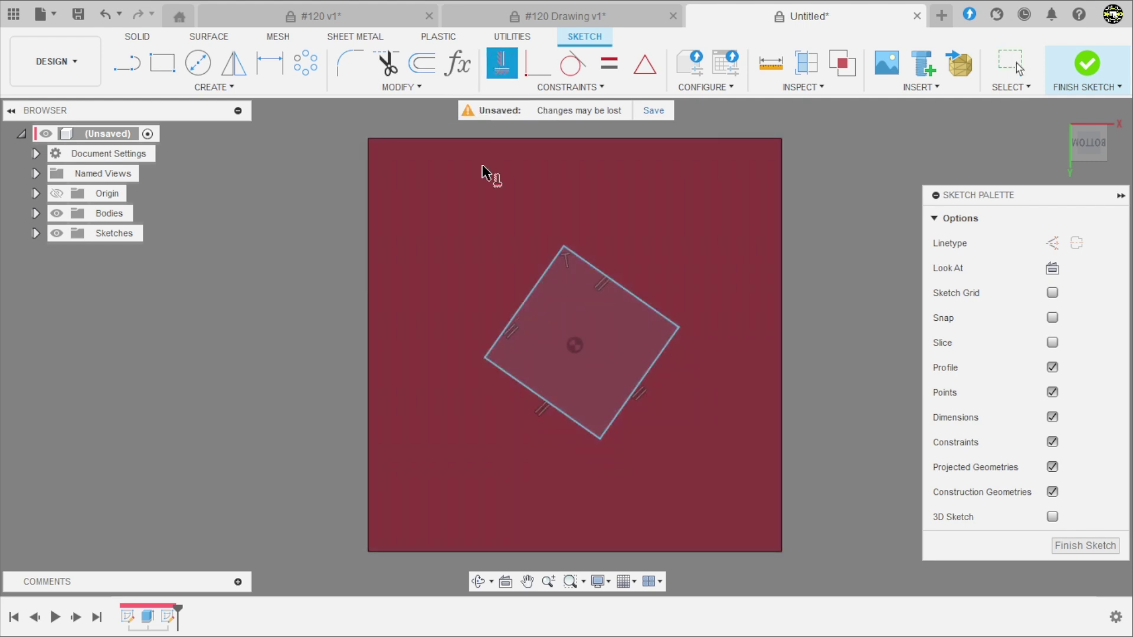
click(485, 358)
click(575, 348)
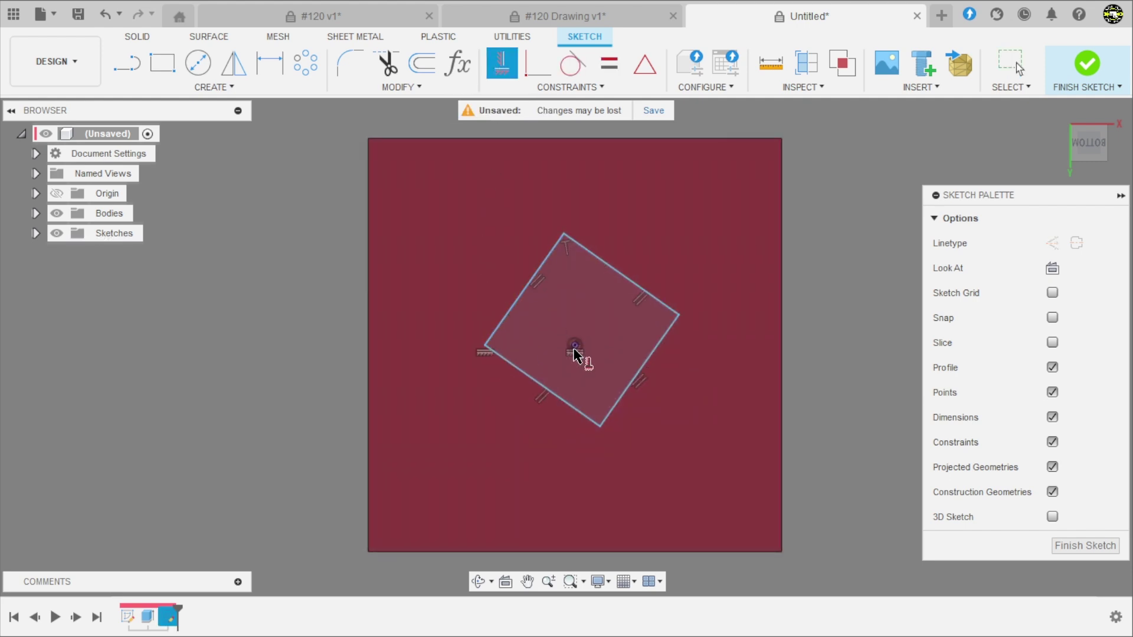
click(679, 314)
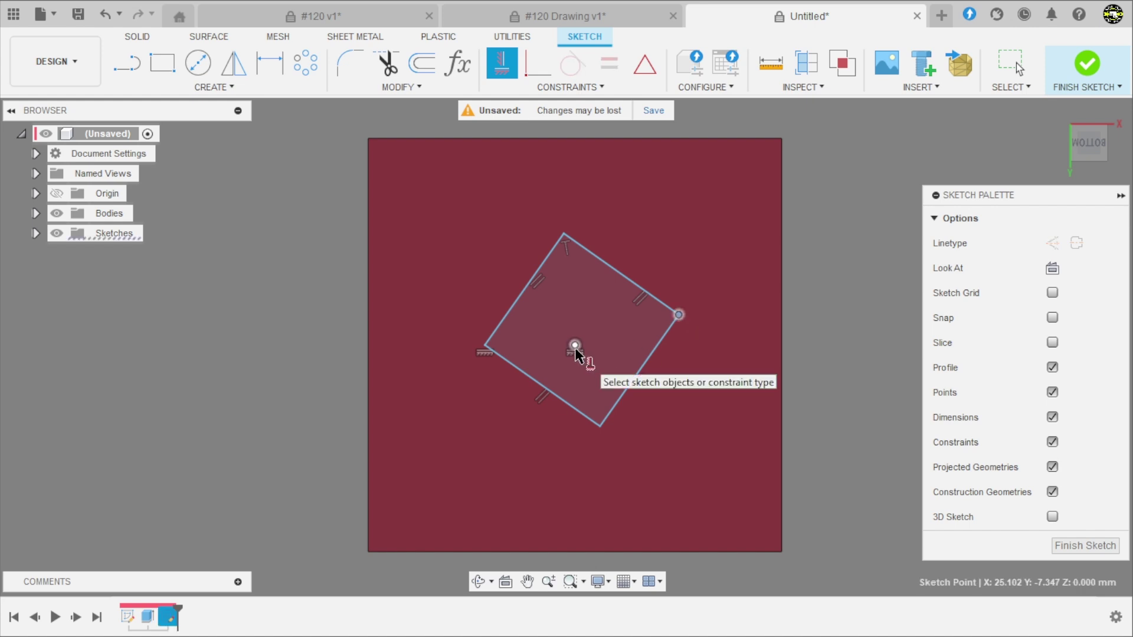
click(576, 347)
click(548, 255)
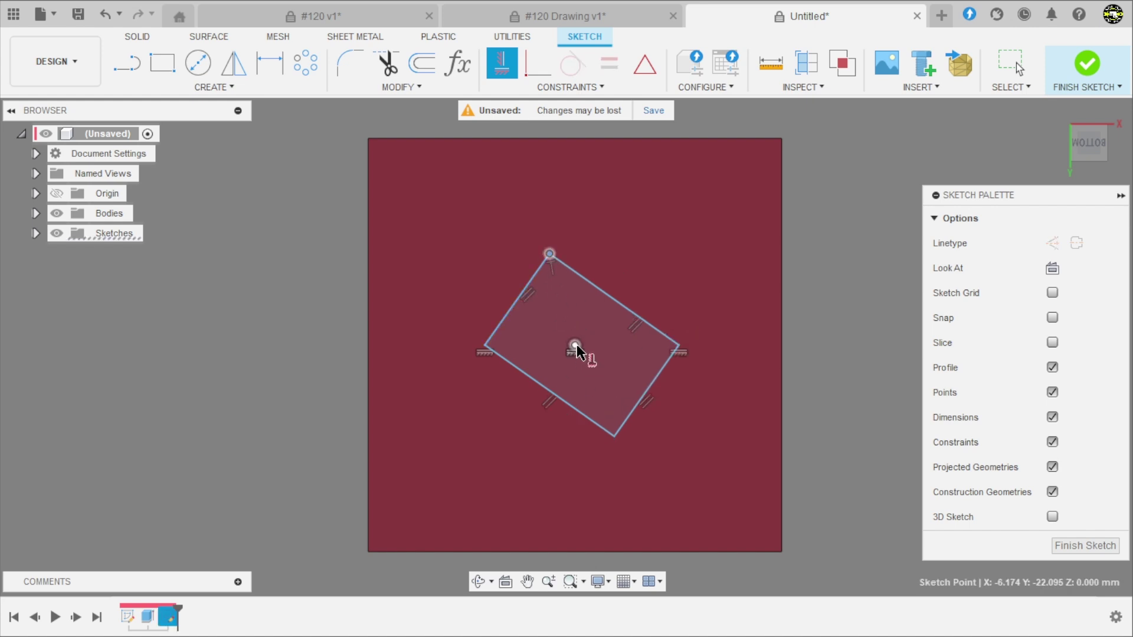
click(575, 347)
click(638, 434)
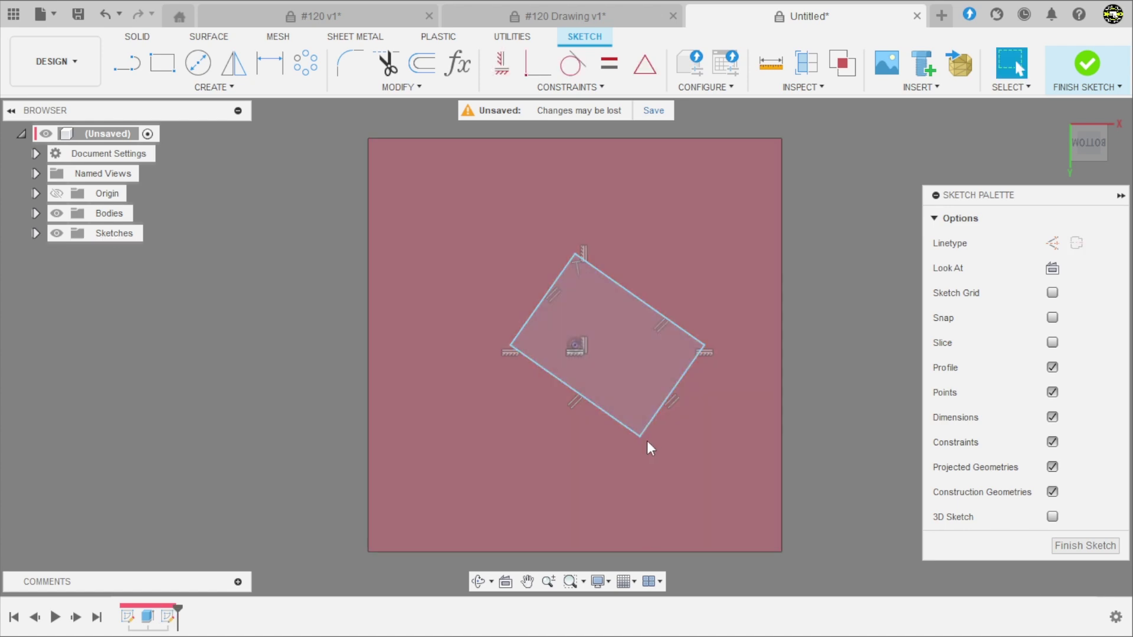
- Align the rectangle's lower corner vertically with the origin and enlarge the shape until its side corner lies about 29 mm from the origin
drag(641, 439, 582, 409)
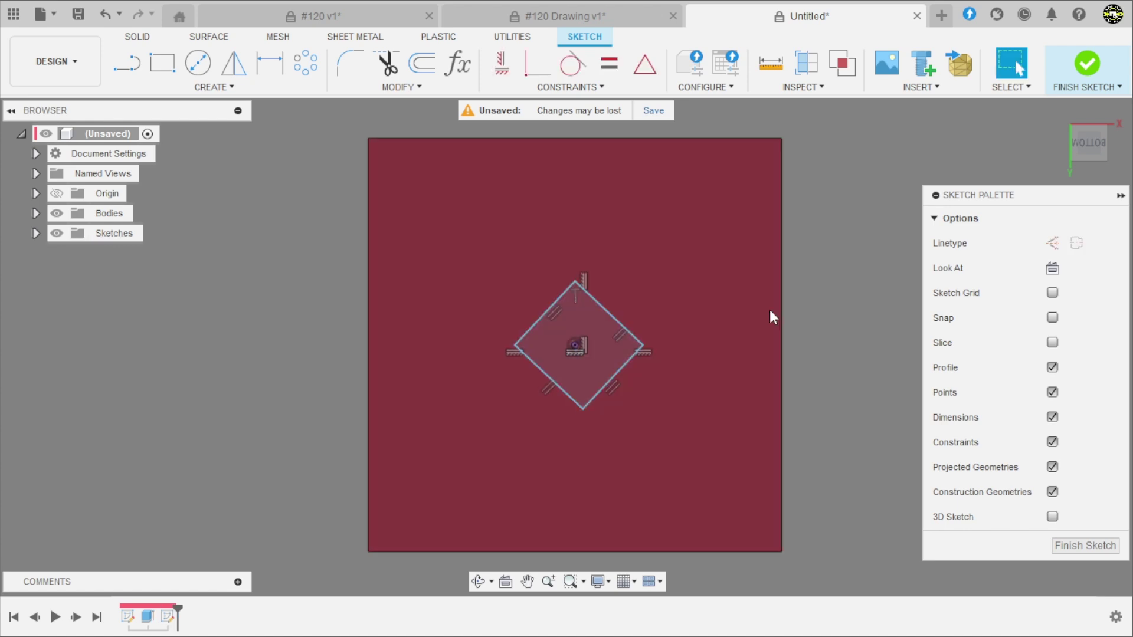
click(502, 63)
click(581, 347)
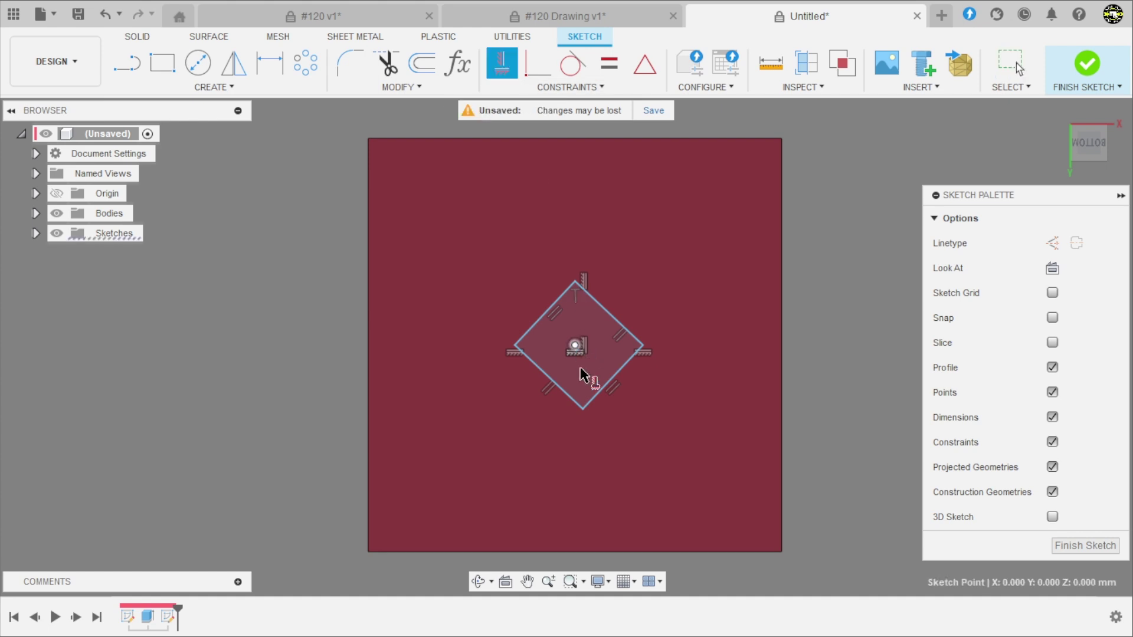
click(582, 409)
key(Escape)
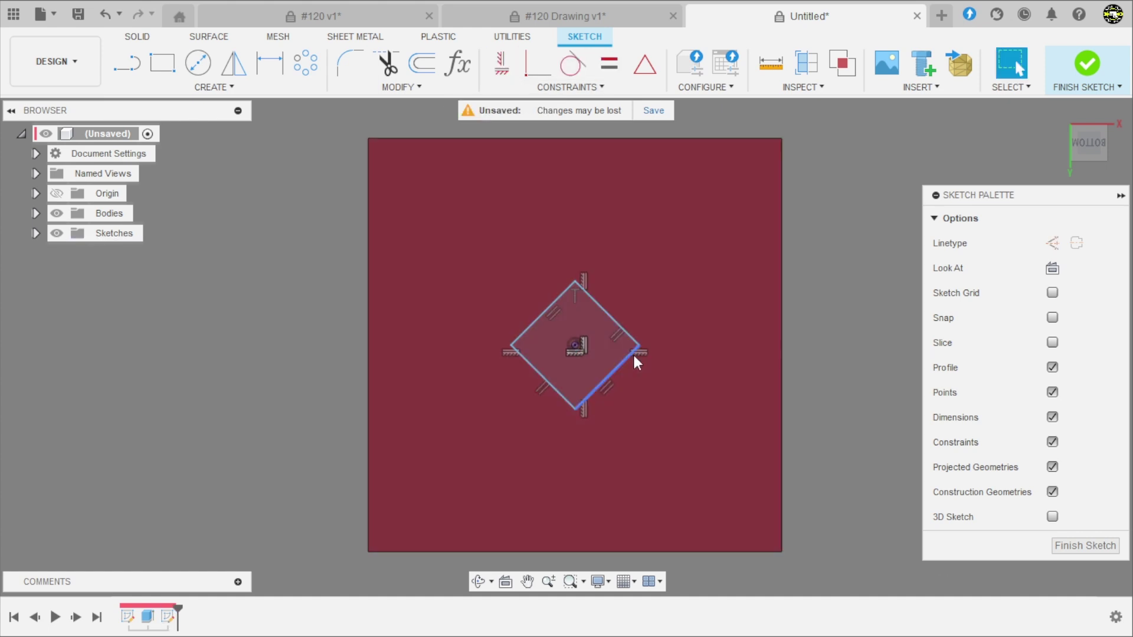
drag(650, 347, 726, 342)
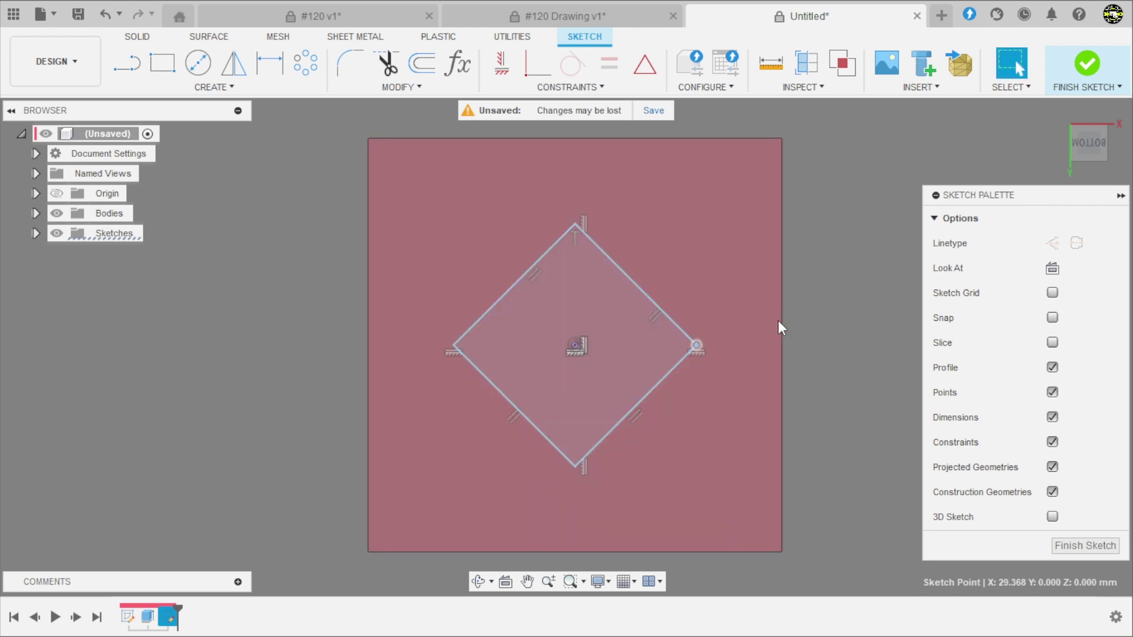
- Check the #120 drawing's views for the rotated square's dimensions, its wall offset and the overall height
click(539, 11)
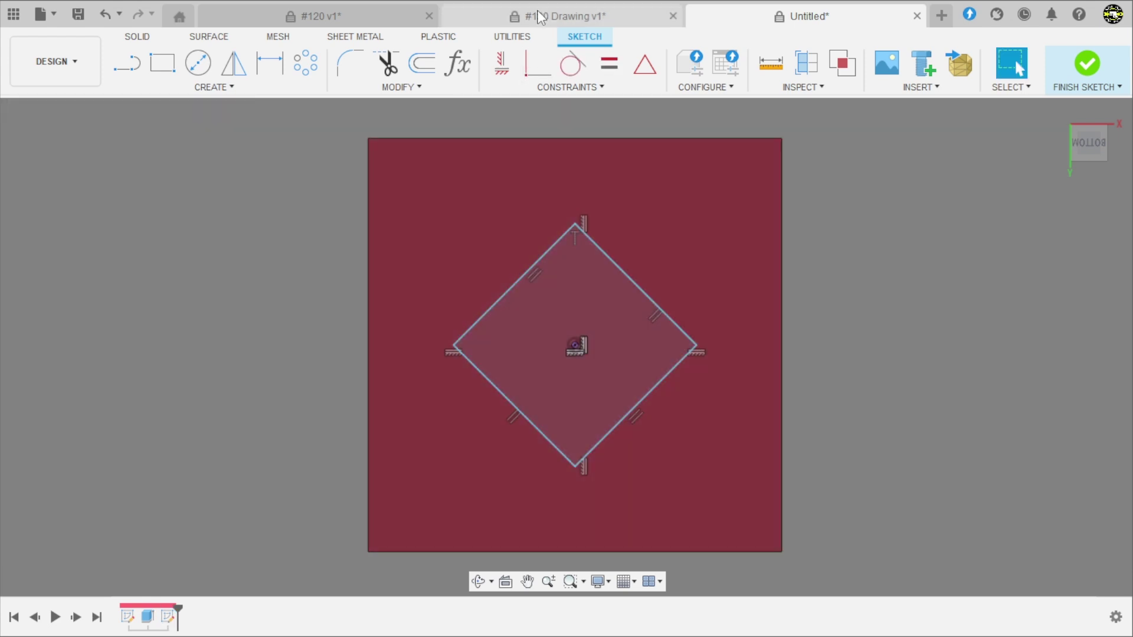
scroll(557, 263, down, 3)
scroll(368, 379, up, 4)
middle_drag(367, 379, 446, 189)
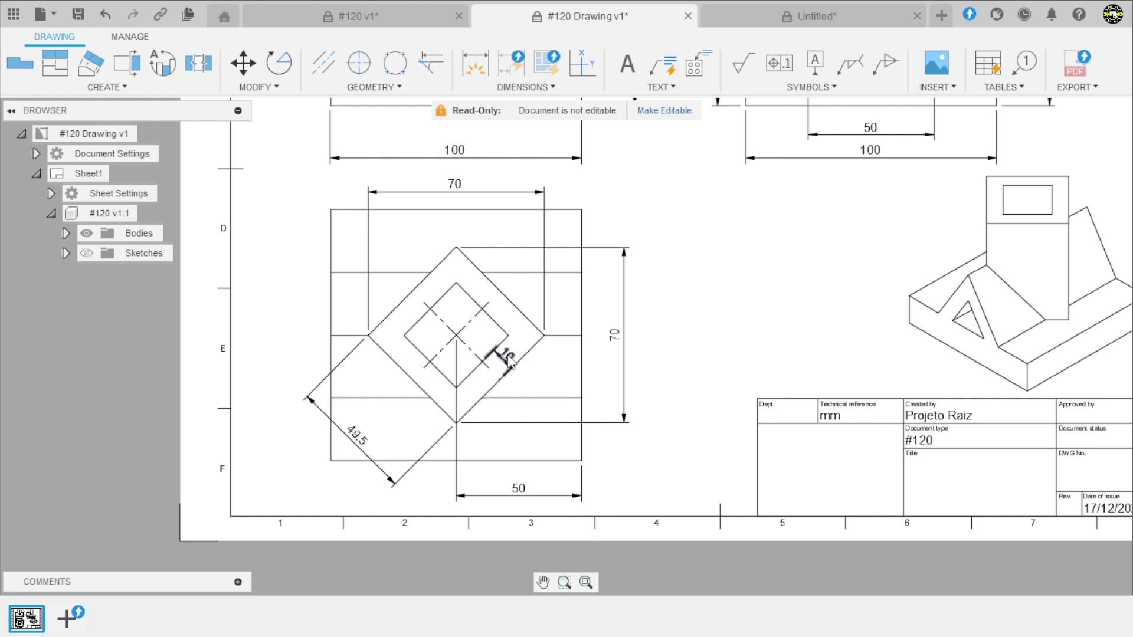
scroll(504, 357, down, 3)
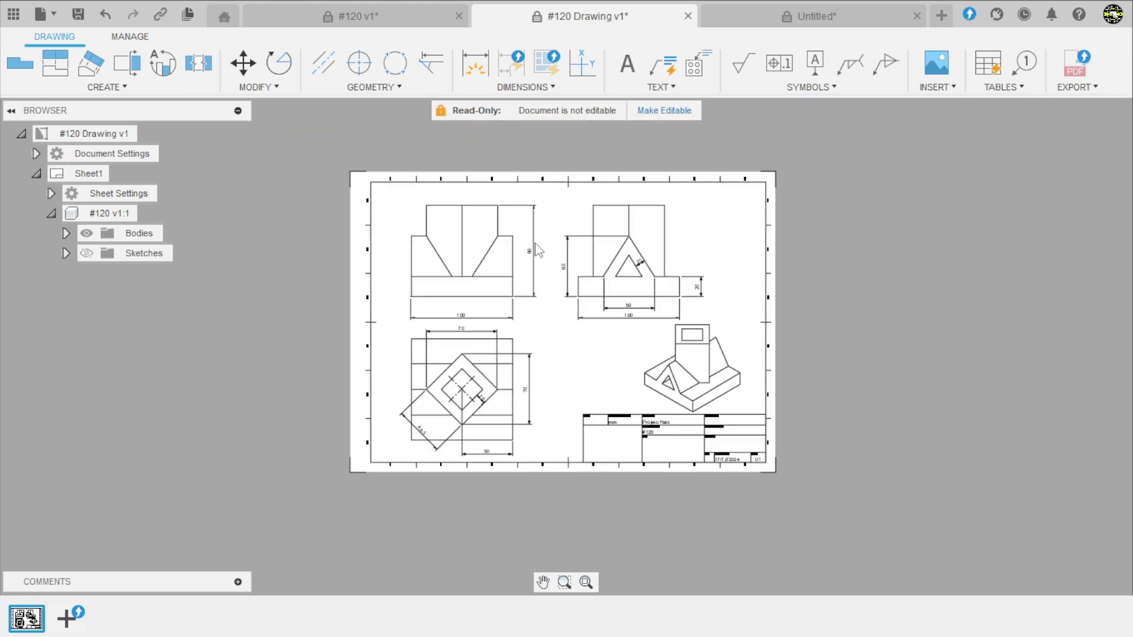
scroll(506, 239, up, 4)
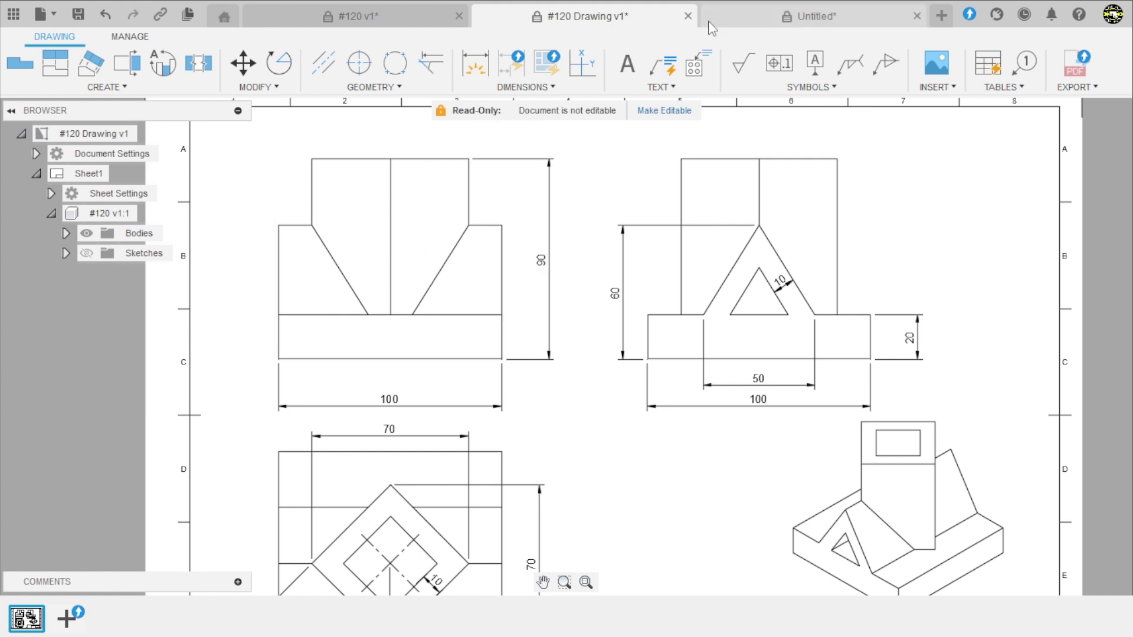
click(730, 22)
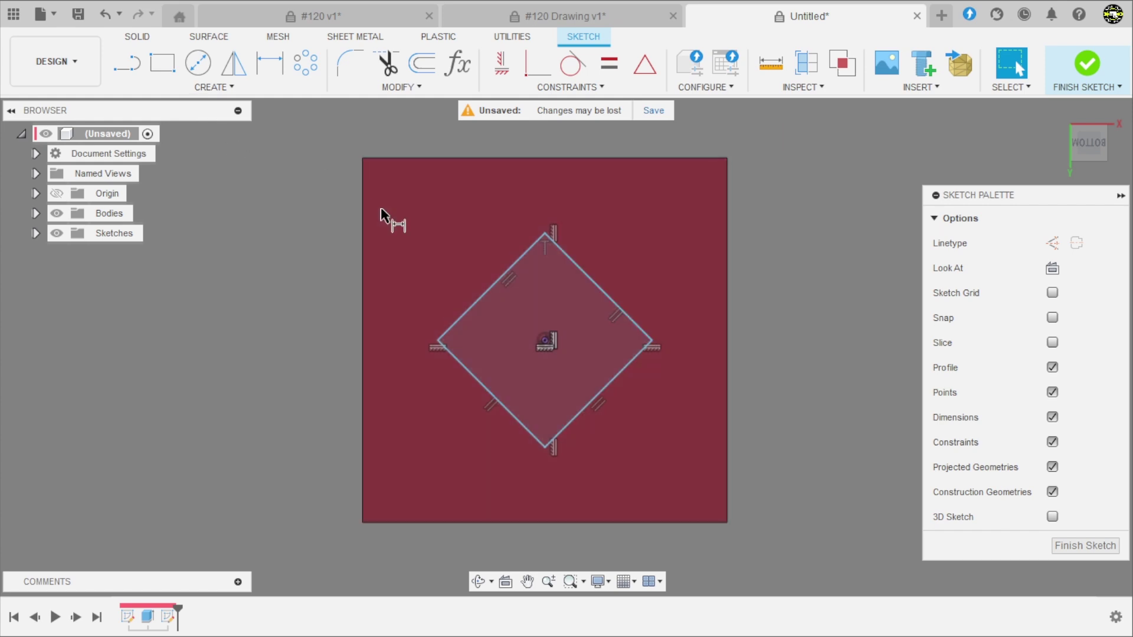
- Dimension the rotated square's horizontal corner-to-corner distance as 70 mm
key(d)
click(438, 342)
click(652, 341)
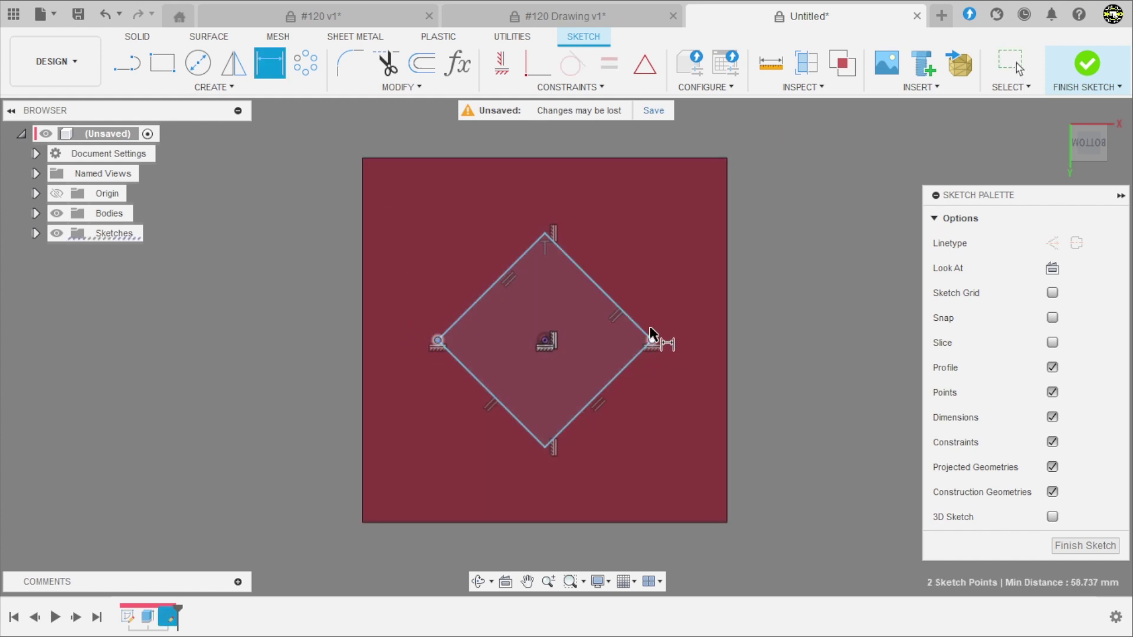
click(589, 192)
text(70)
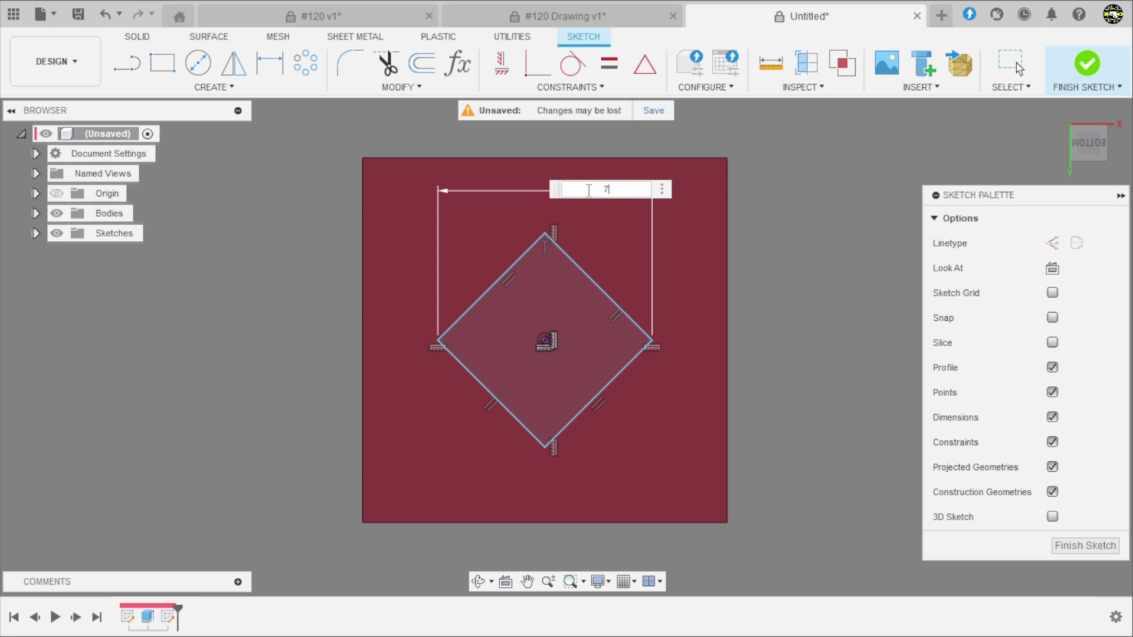
key(Return)
scroll(576, 279, down, 2)
scroll(576, 281, up, 1)
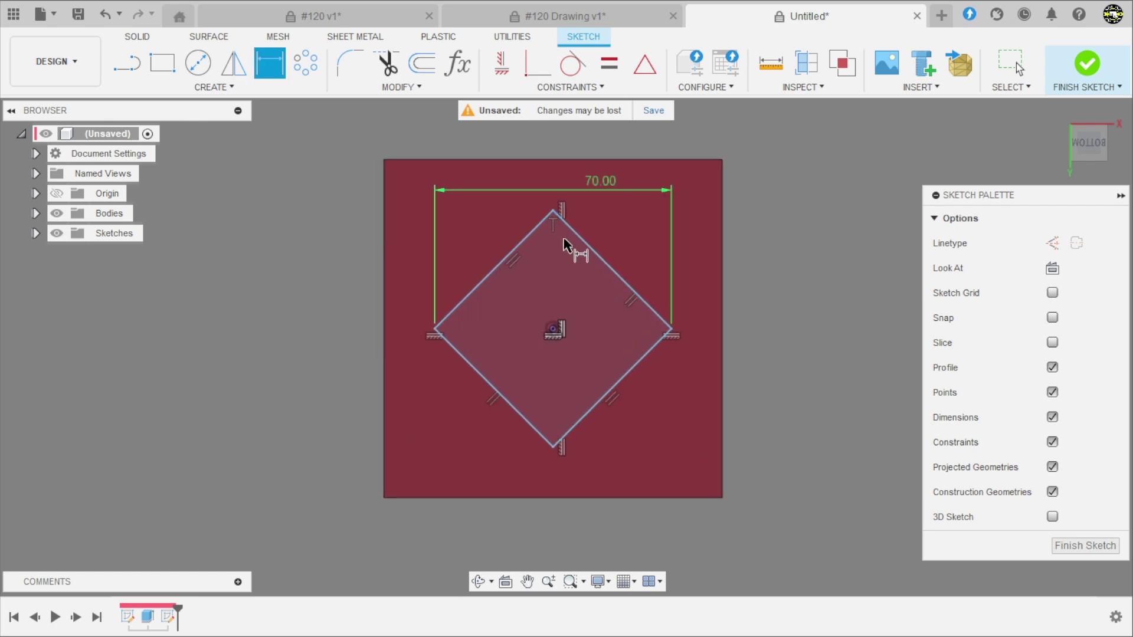
key(Escape)
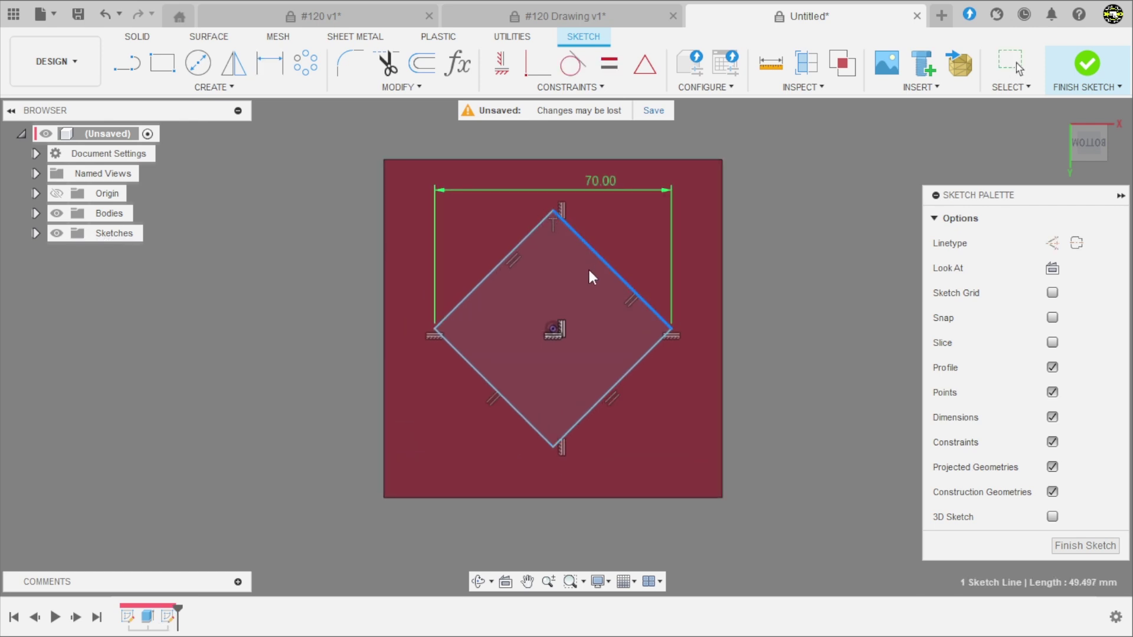
mouse_move(606, 394)
mouse_down()
mouse_move(586, 374)
mouse_move(608, 378)
mouse_up()
click(723, 338)
scroll(416, 384, down, 3)
scroll(573, 345, up, 3)
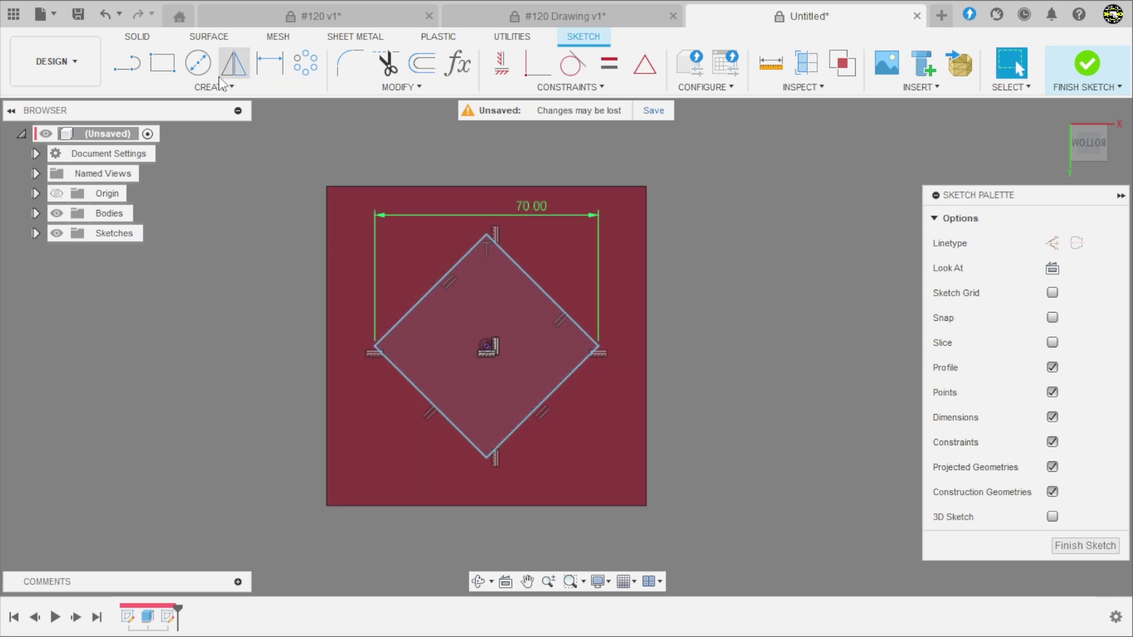
- Offset the whole rotated square 10 mm inward using chain selection and finish the sketch
click(434, 76)
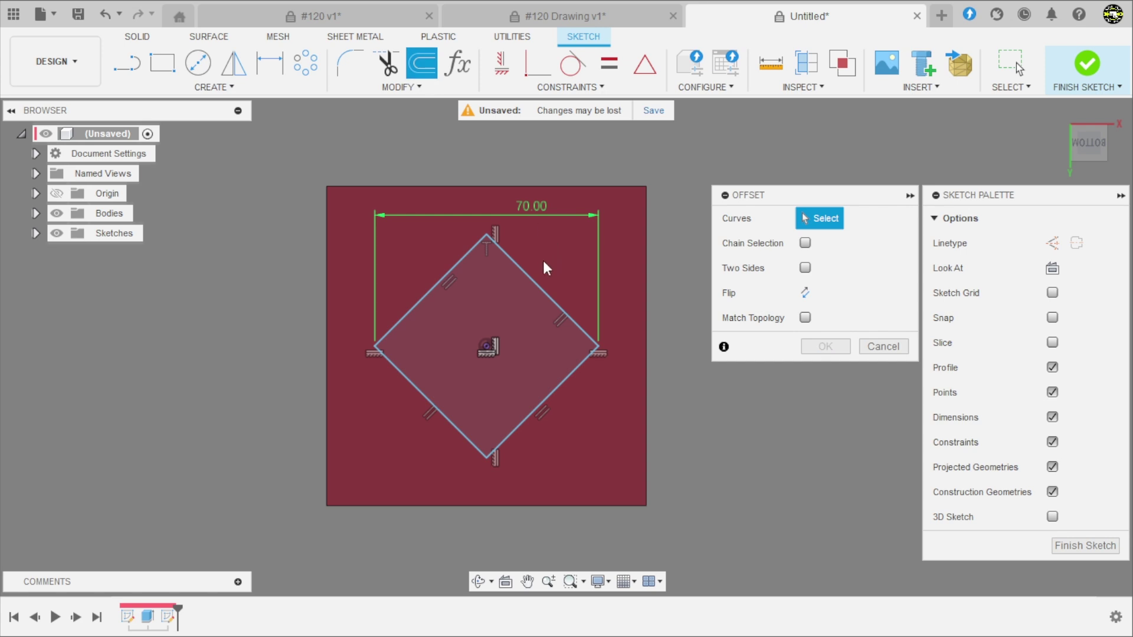
click(805, 244)
click(547, 291)
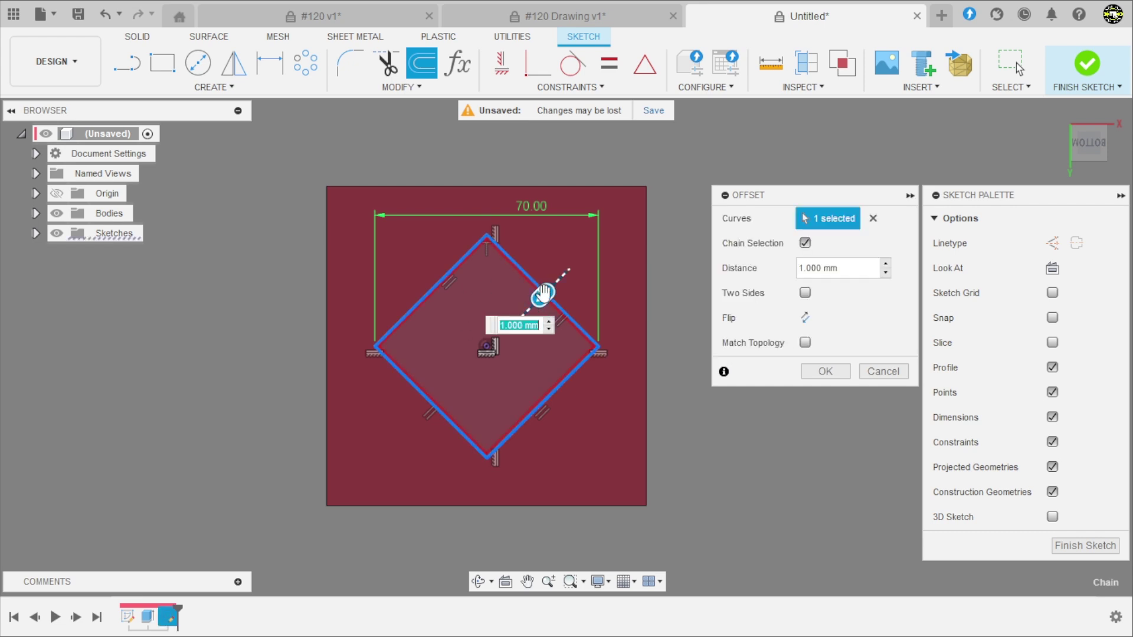
drag(544, 292, 529, 307)
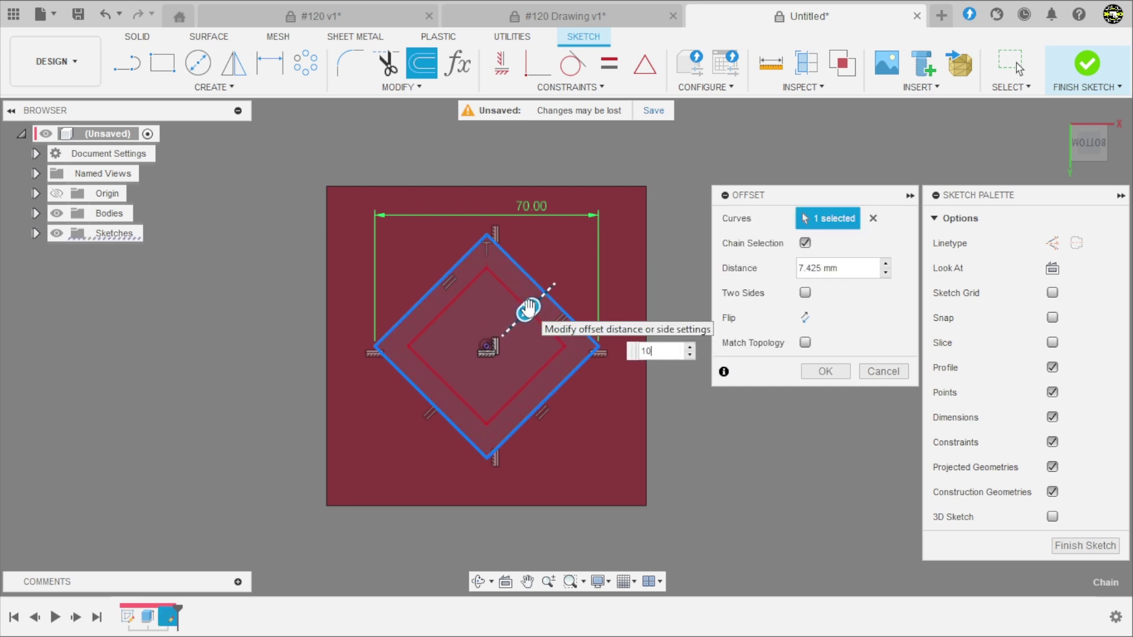
key(Return)
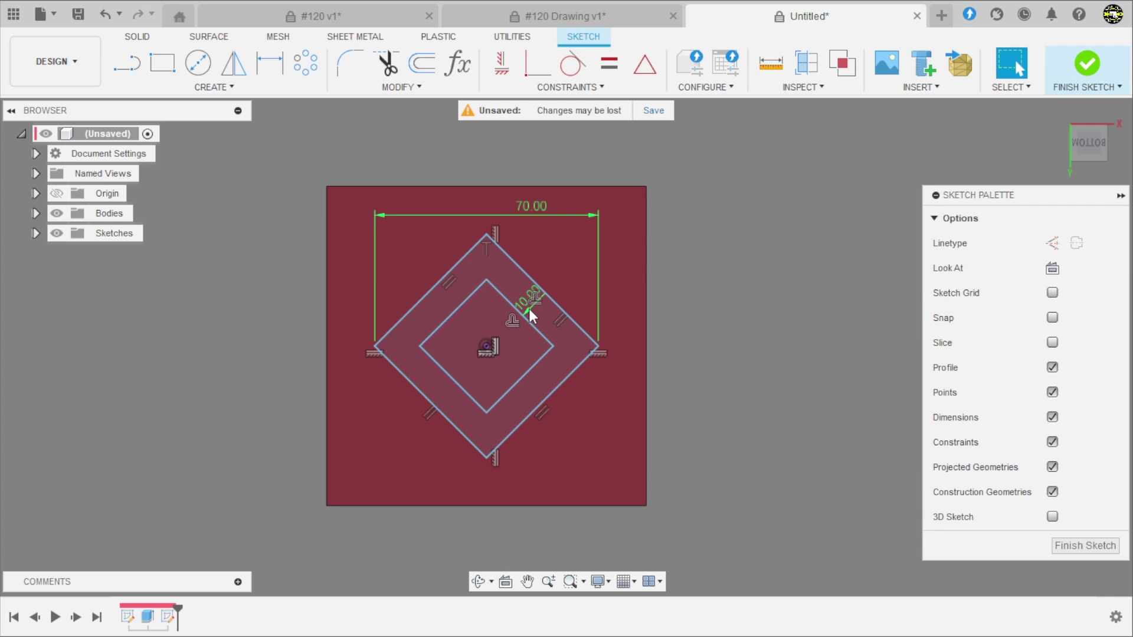
click(544, 315)
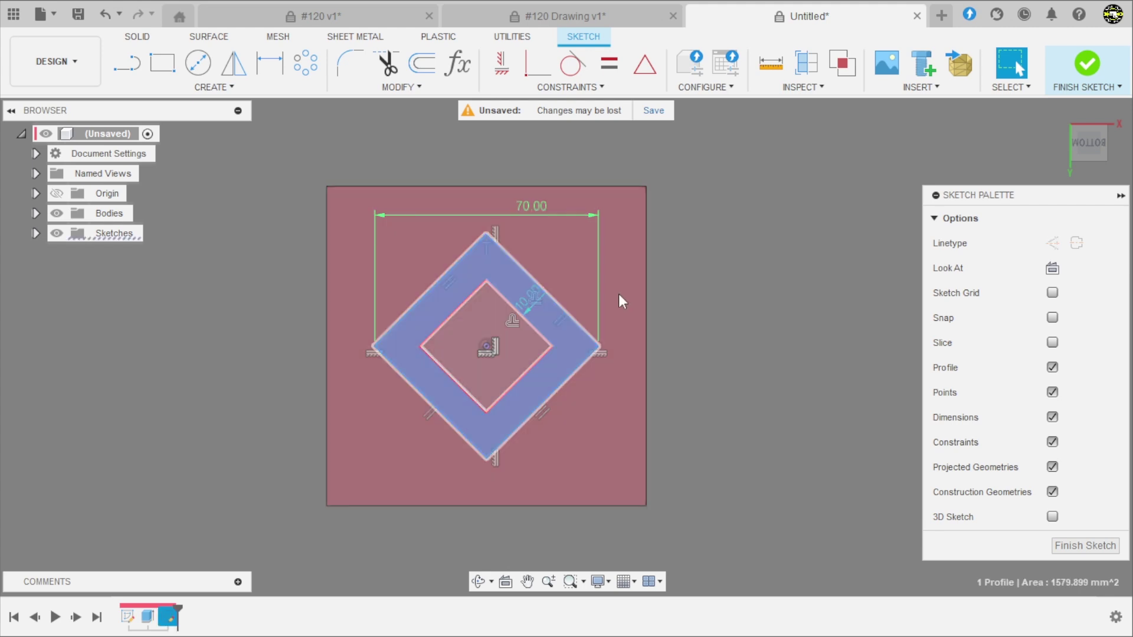
mouse_move(618, 295)
shift+middle_down()
mouse_move(693, 314)
mouse_move(663, 331)
shift+middle_up()
click(702, 271)
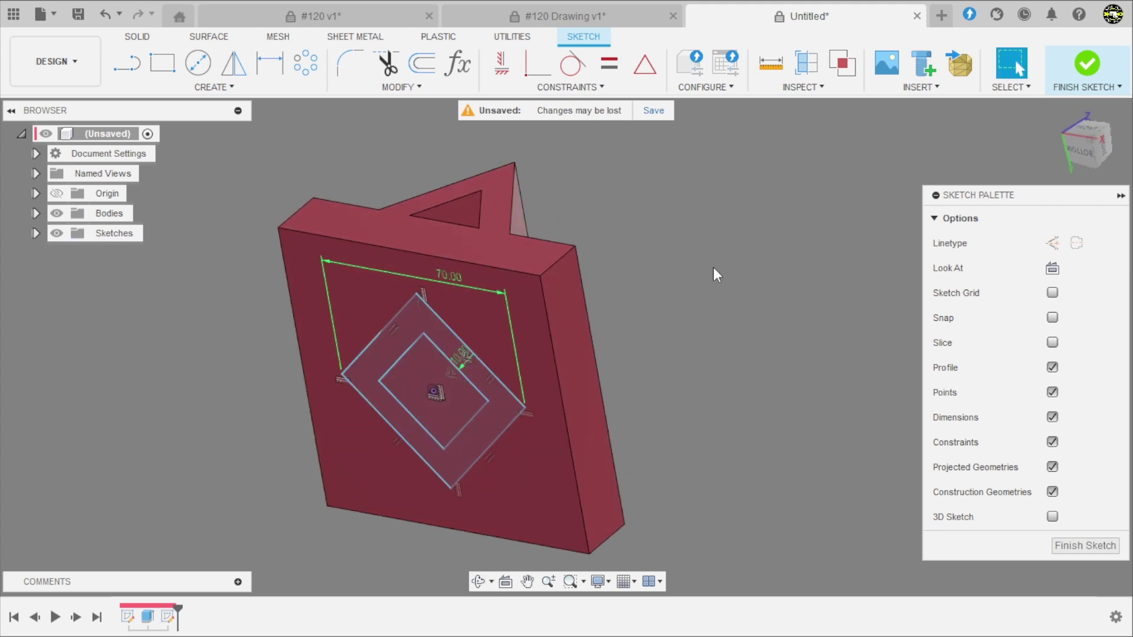
click(1090, 61)
scroll(578, 306, down, 3)
scroll(579, 325, up, 2)
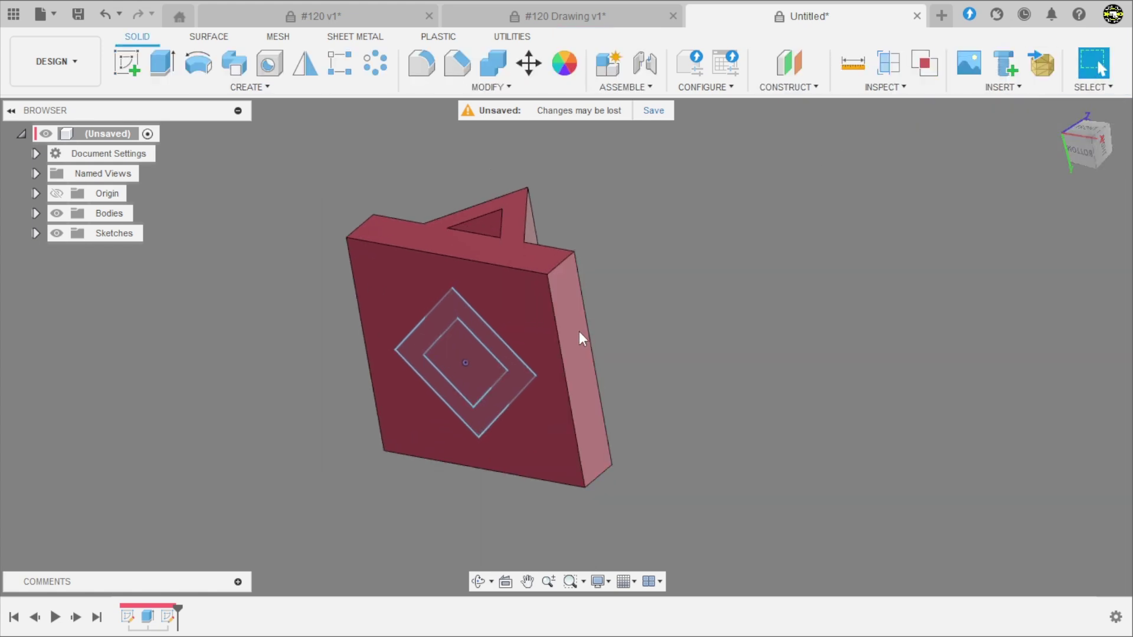
- Extrude the ring between the two squares by -90 mm through the base, using the Join operation
click(164, 66)
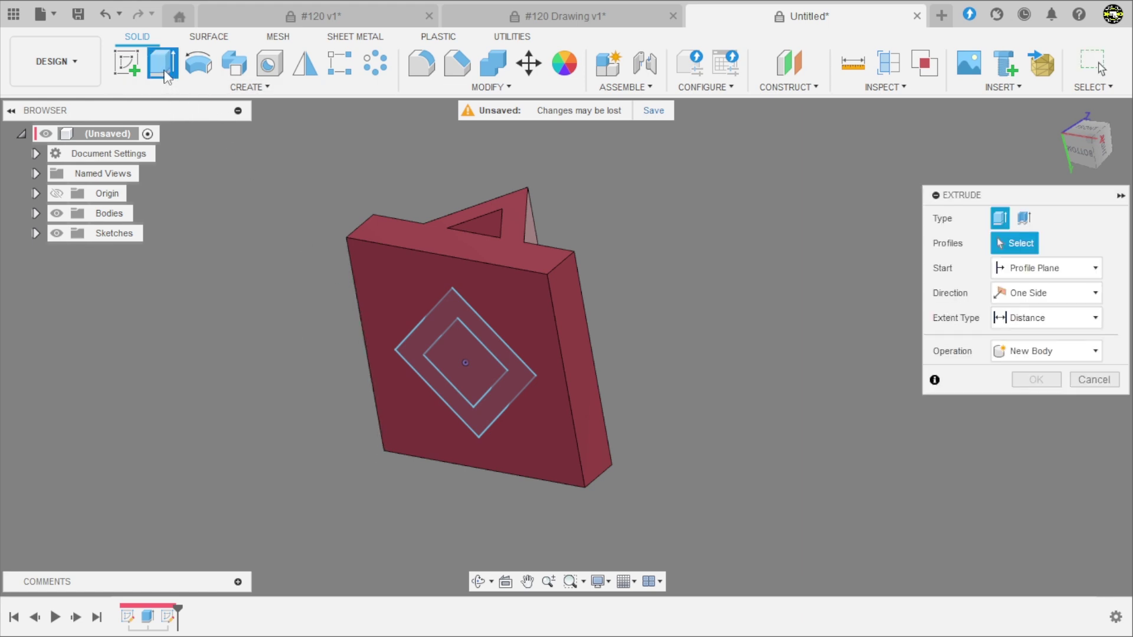
click(432, 330)
shift+middle_drag(339, 341, 302, 351)
drag(474, 415, 700, 251)
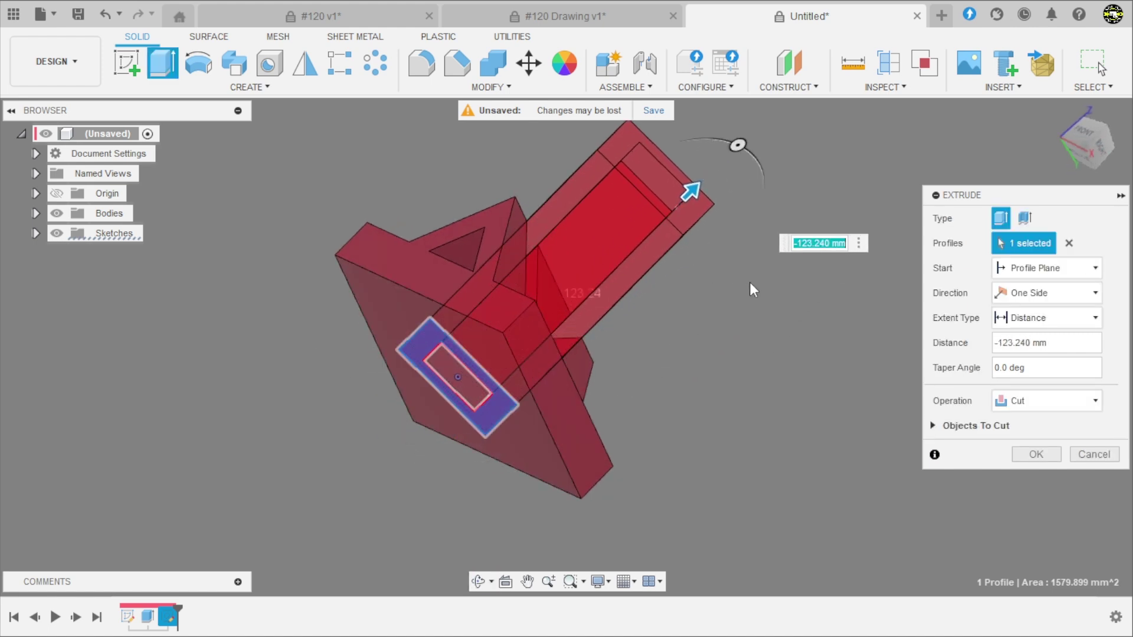
click(1061, 345)
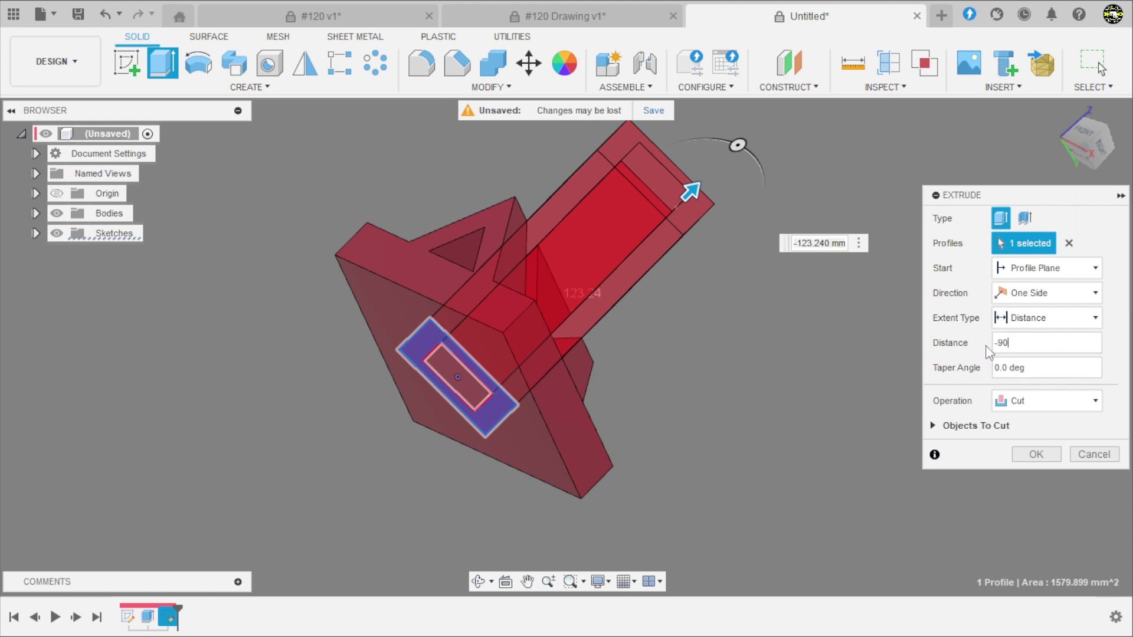
key(Return)
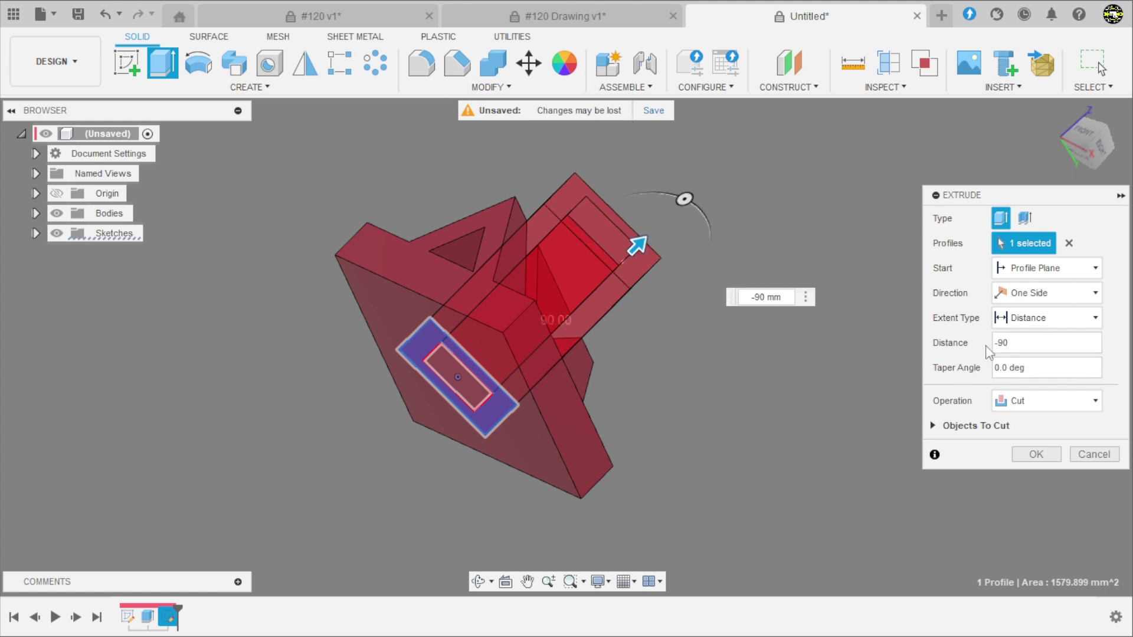
click(1020, 401)
click(1018, 422)
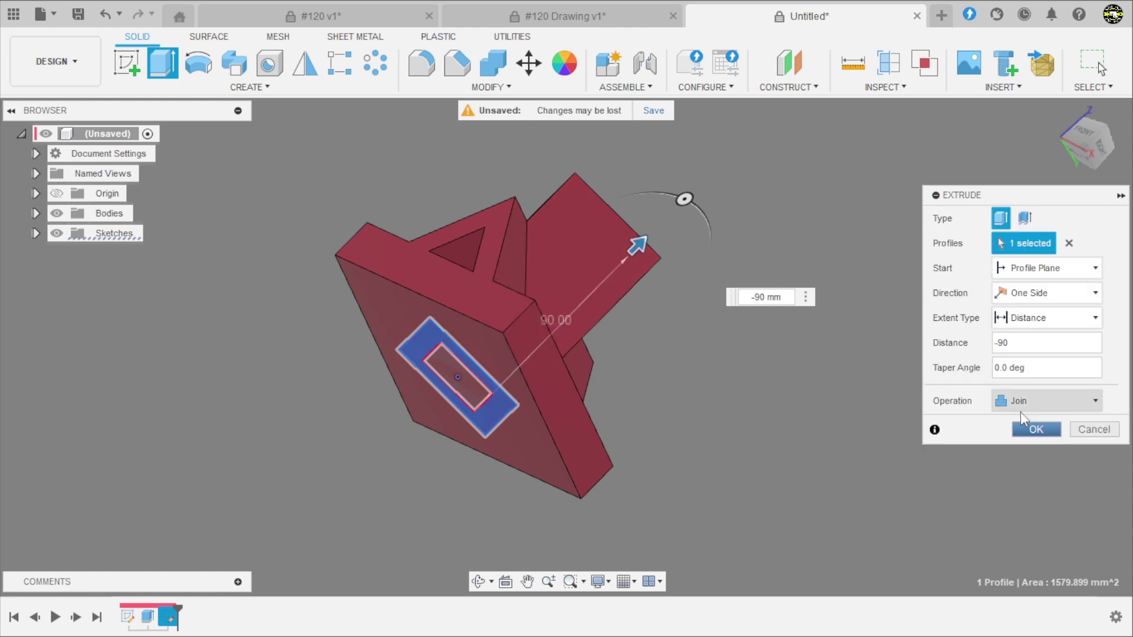
shift+middle_drag(956, 422, 696, 409)
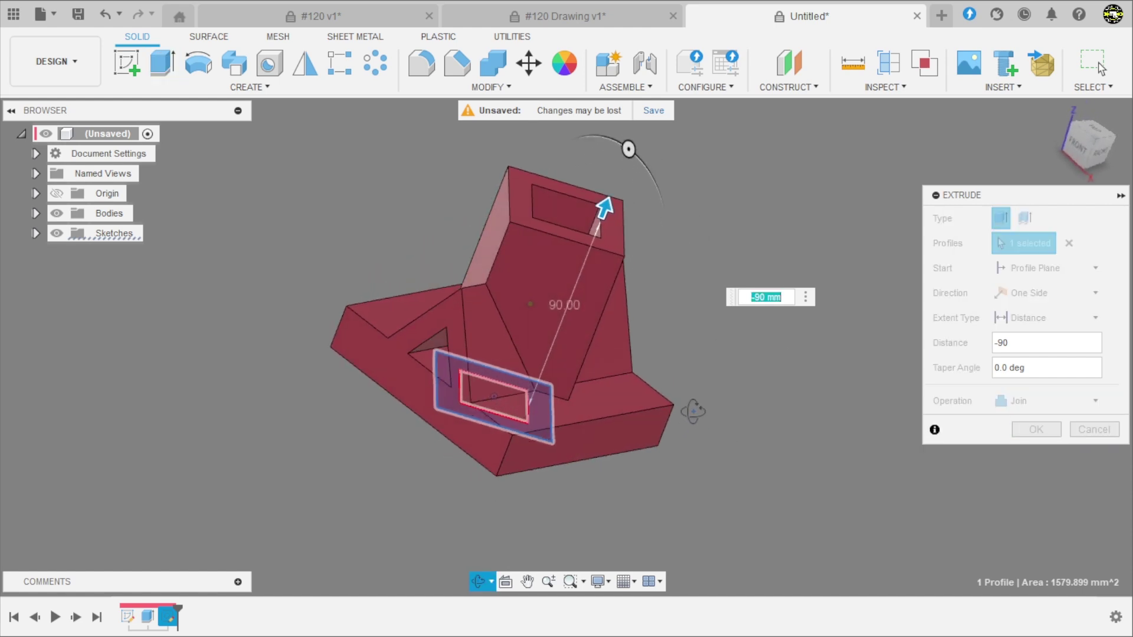
key(Return)
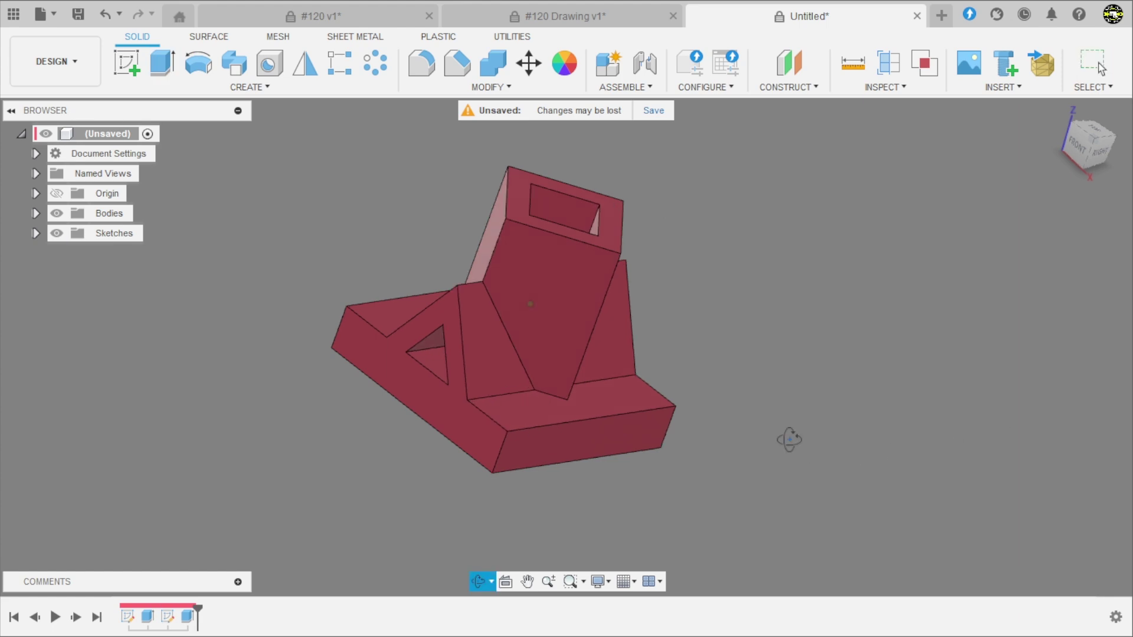
shift+middle_drag(788, 443, 749, 352)
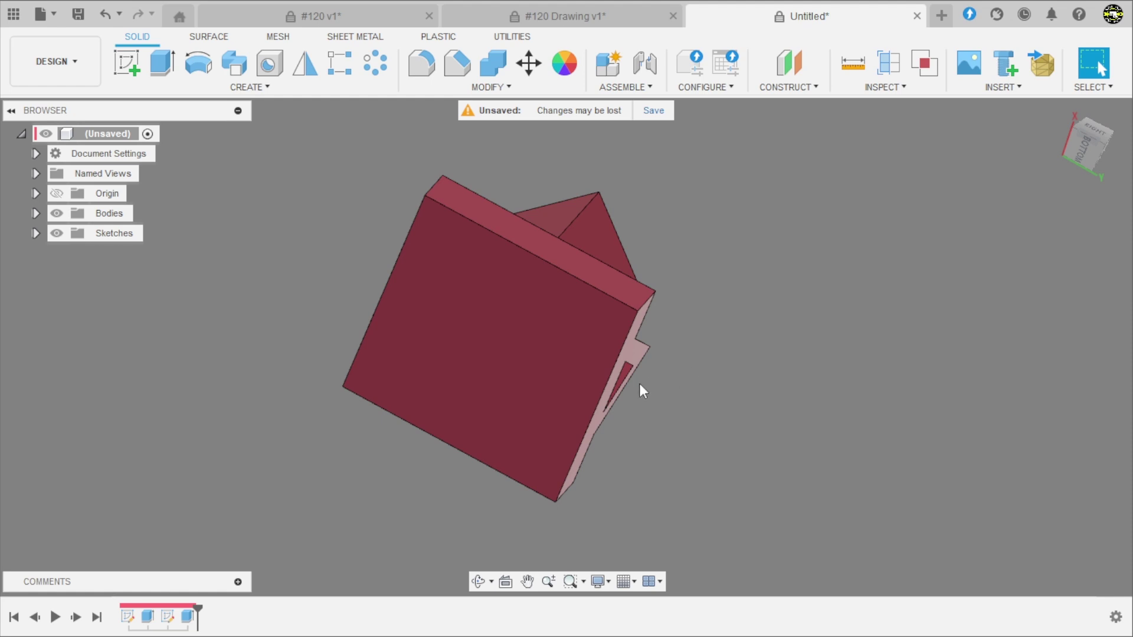
- Show Sketch2 again and extrude its inner square as a cut of about -203 mm through the entire tower
click(36, 234)
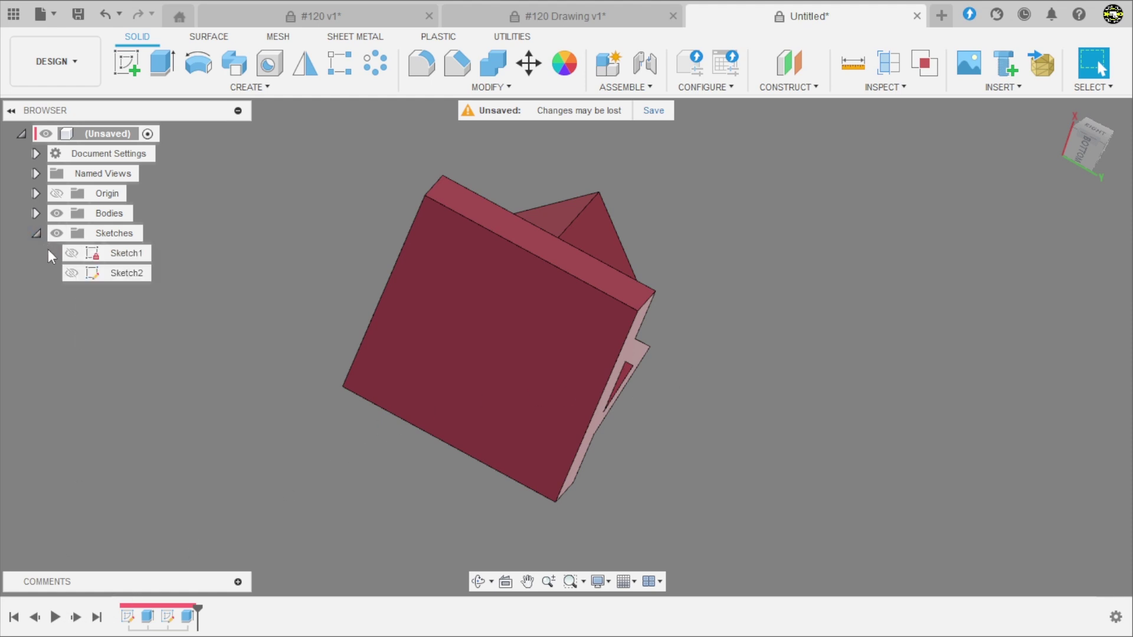
click(70, 272)
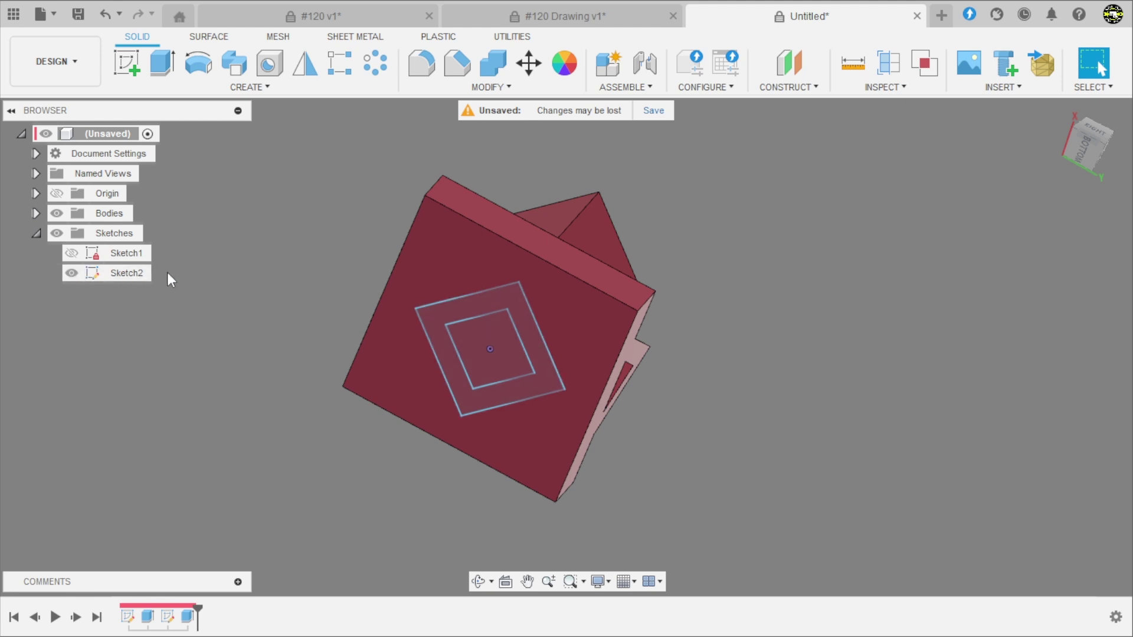
click(163, 62)
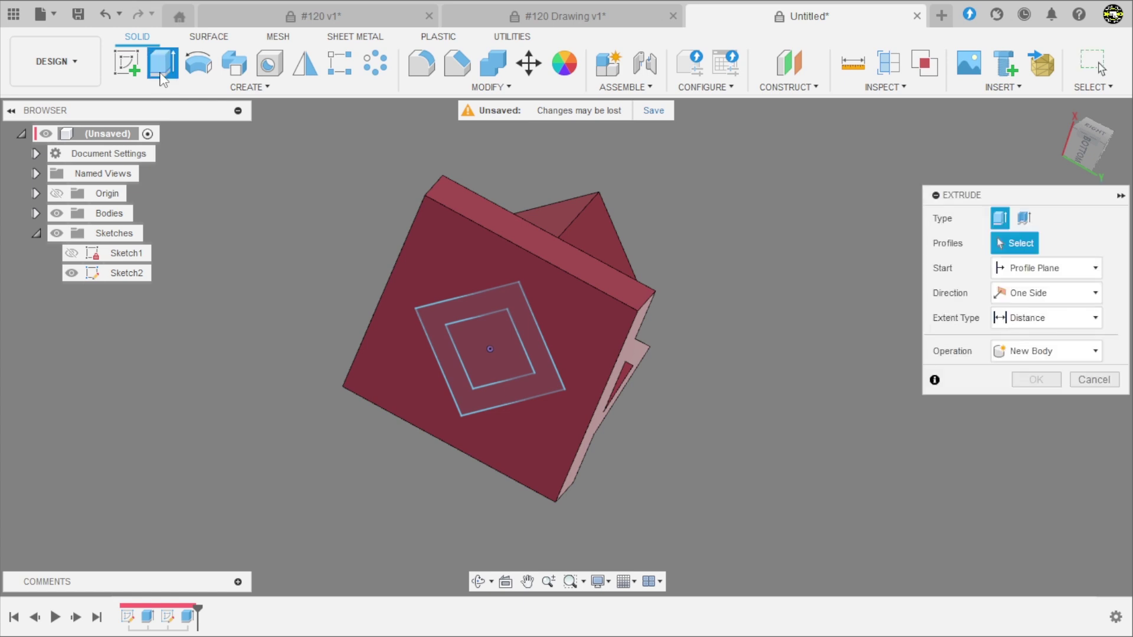
shift+middle_drag(284, 335, 248, 348)
click(465, 377)
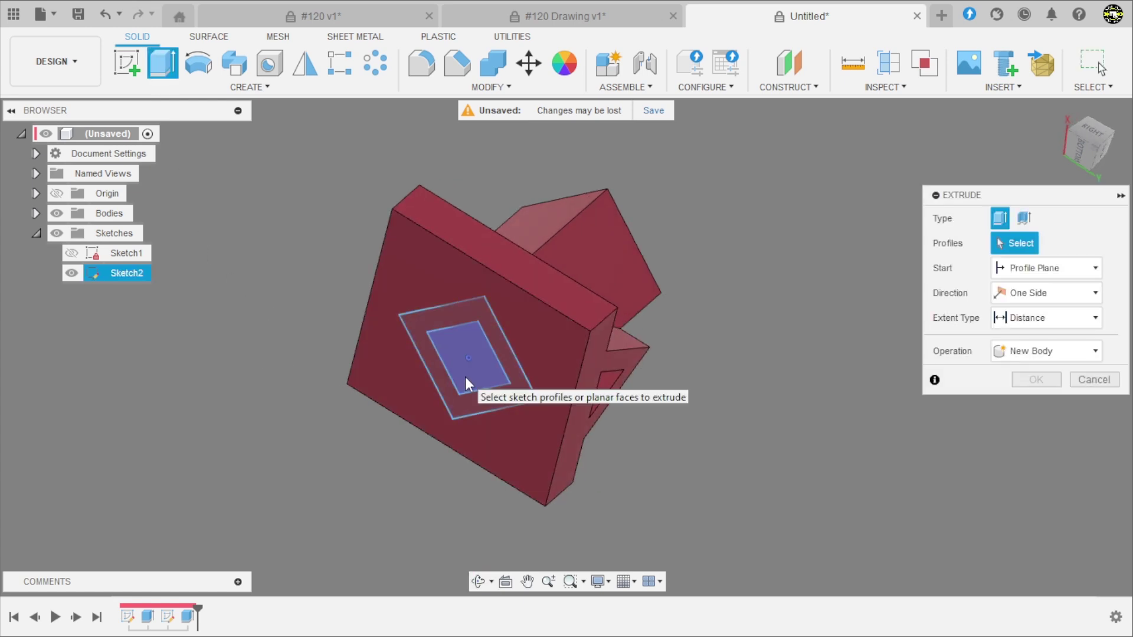
drag(463, 372, 754, 105)
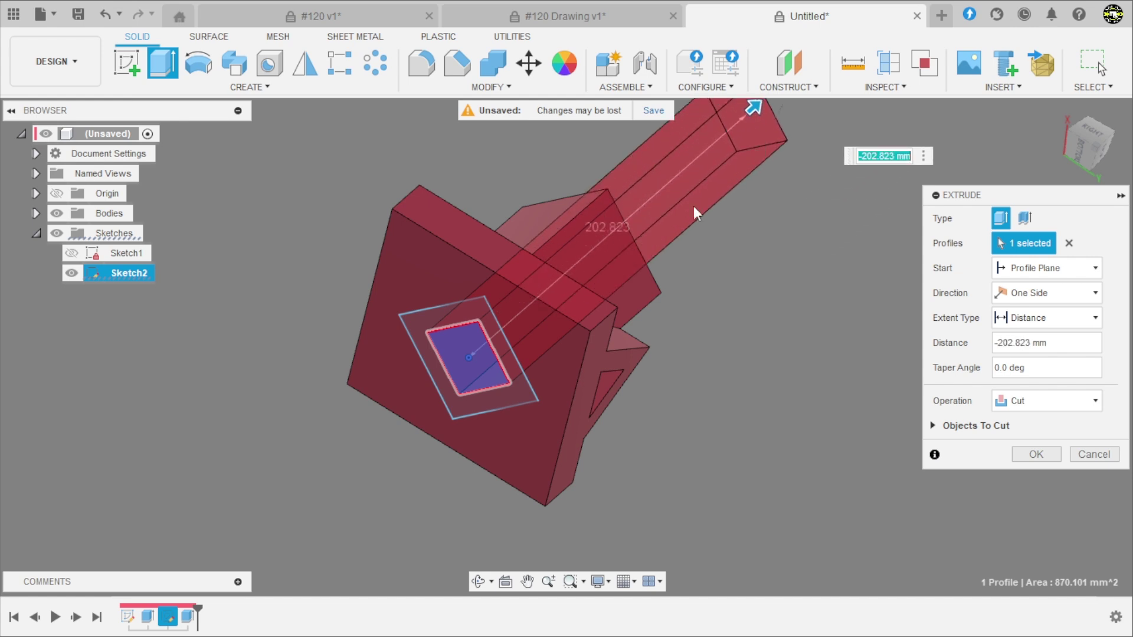
scroll(742, 449, down, 2)
shift+middle_drag(743, 450, 596, 357)
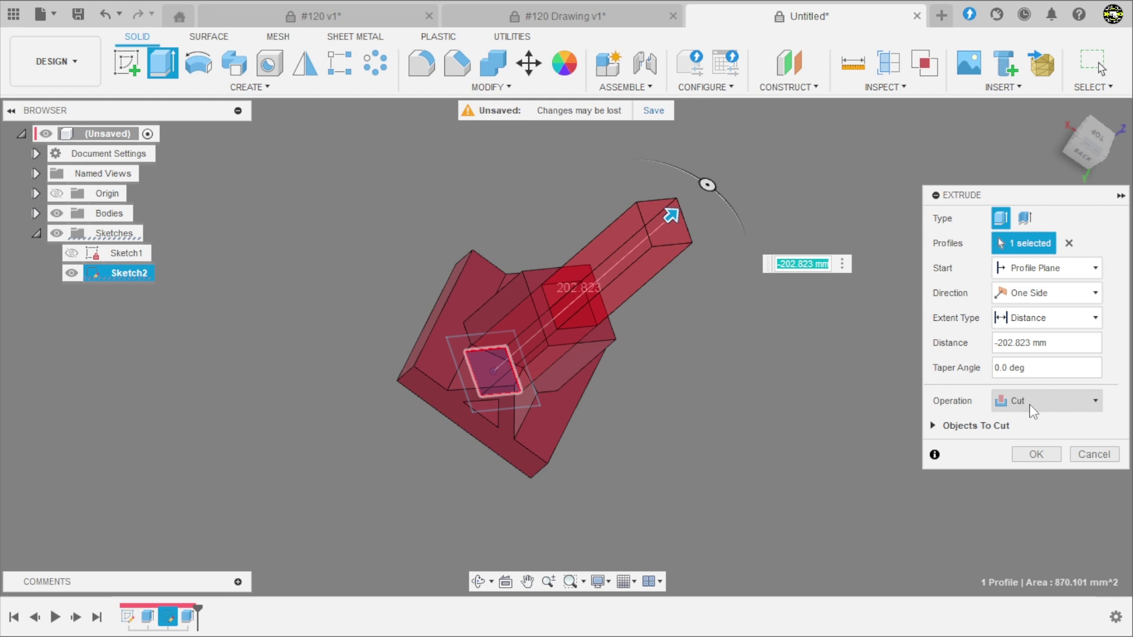
click(1036, 455)
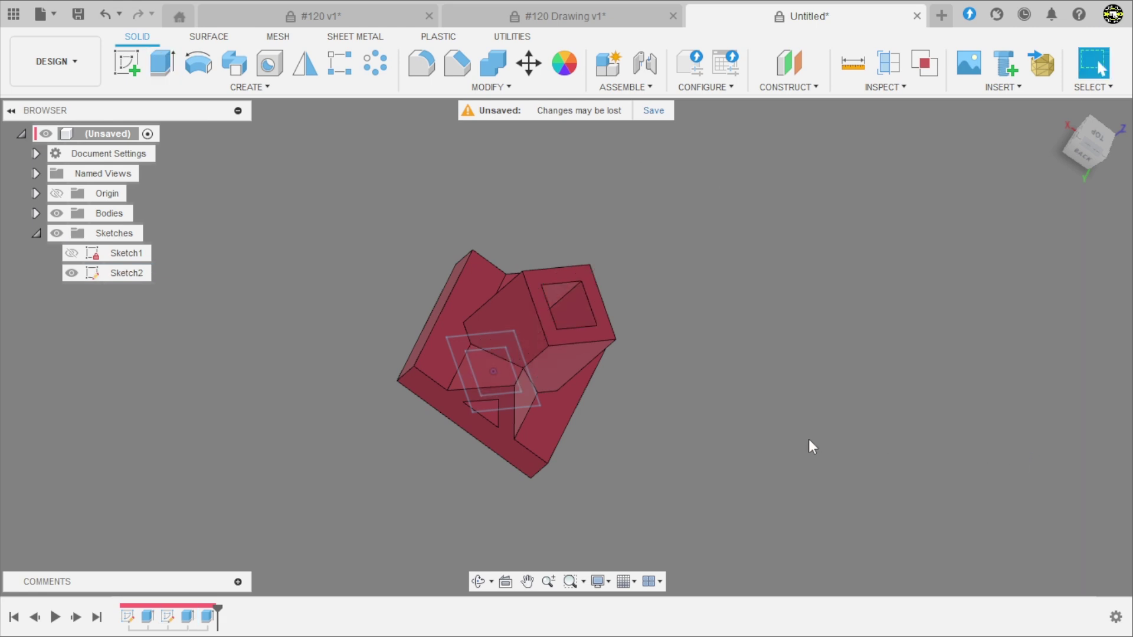
- Hide Sketch2 and show Sketch1 containing the ridge profile
click(71, 273)
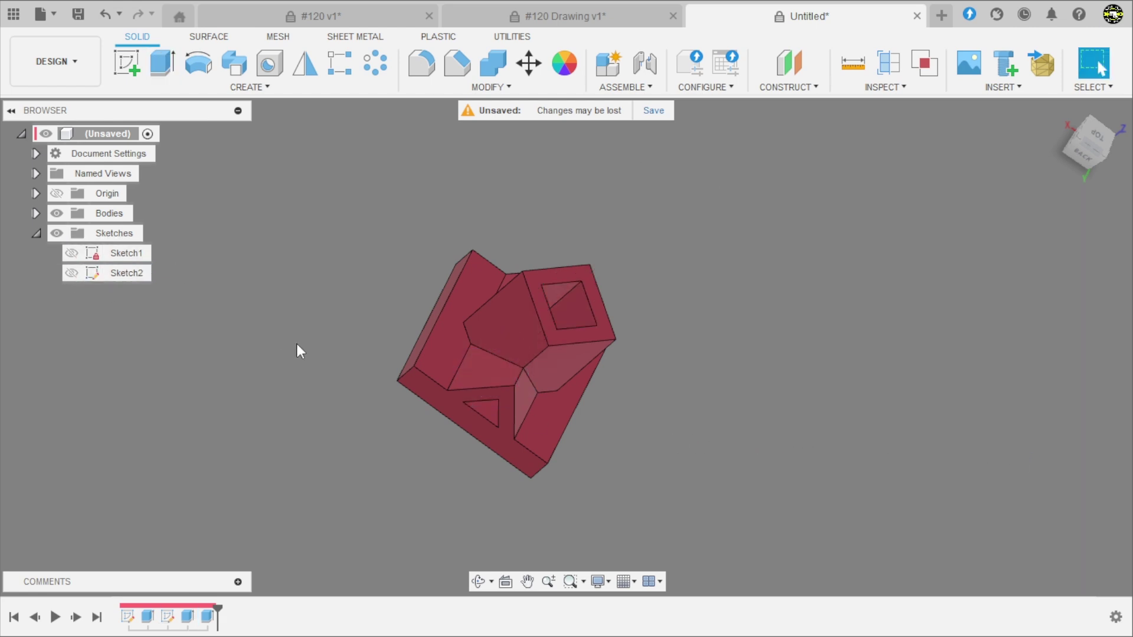
mouse_move(297, 347)
shift+middle_down()
mouse_move(236, 417)
mouse_move(243, 425)
mouse_move(263, 331)
mouse_move(293, 336)
mouse_move(278, 410)
mouse_move(264, 416)
mouse_move(291, 367)
shift+middle_up()
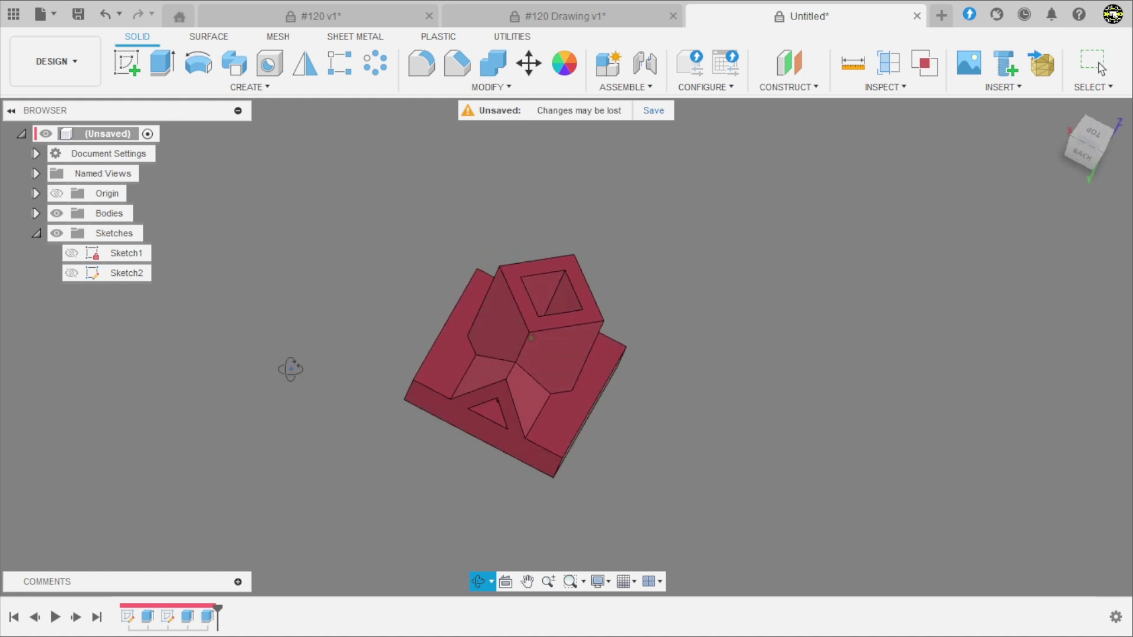
click(72, 254)
mouse_move(334, 448)
shift+middle_down()
mouse_move(354, 384)
mouse_move(338, 398)
shift+middle_up()
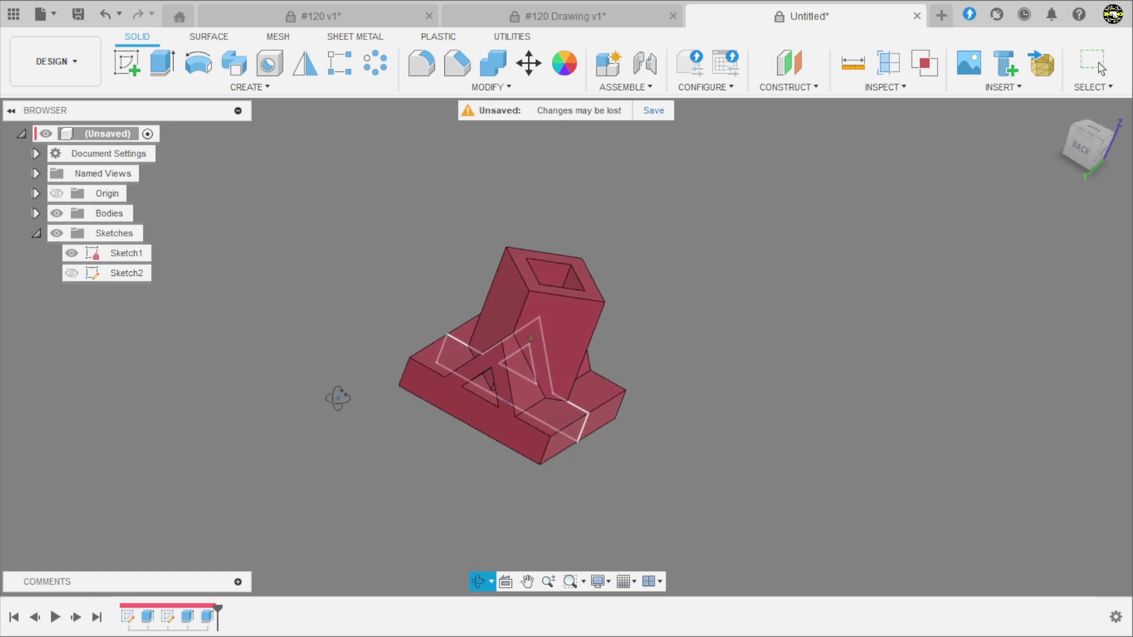
- Extrude the triangular profile of Sketch1 about 96 mm to one side through the ridge and tower as a cut
scroll(465, 427, up, 5)
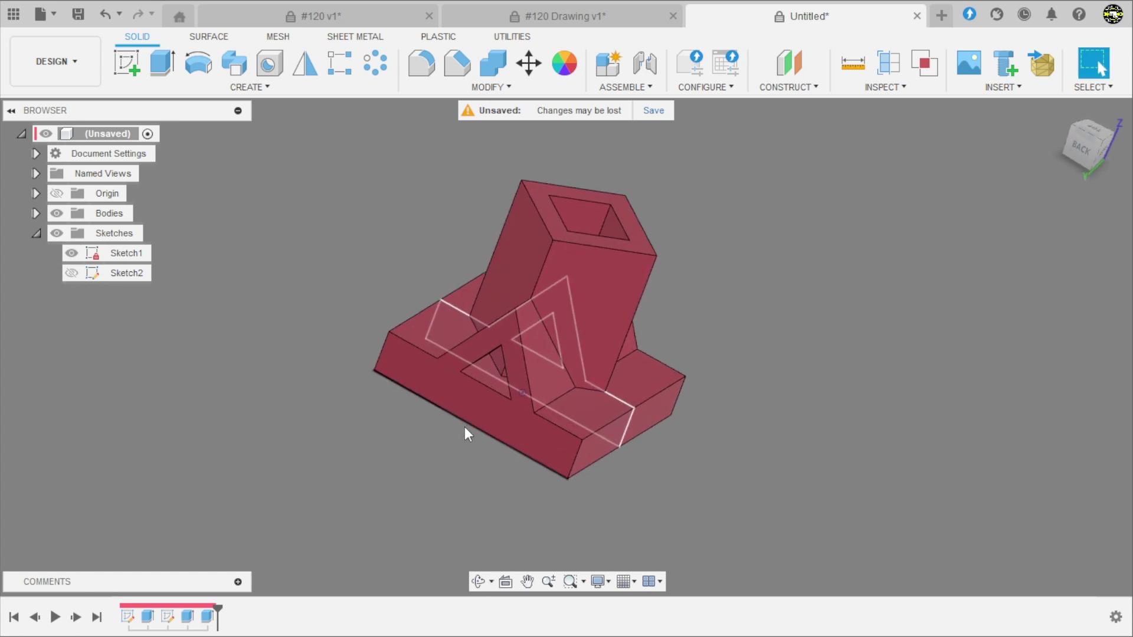
click(167, 71)
mouse_move(426, 376)
shift+middle_down()
mouse_move(569, 333)
mouse_move(534, 348)
mouse_move(615, 269)
mouse_move(617, 241)
shift+middle_up()
scroll(583, 288, up, 4)
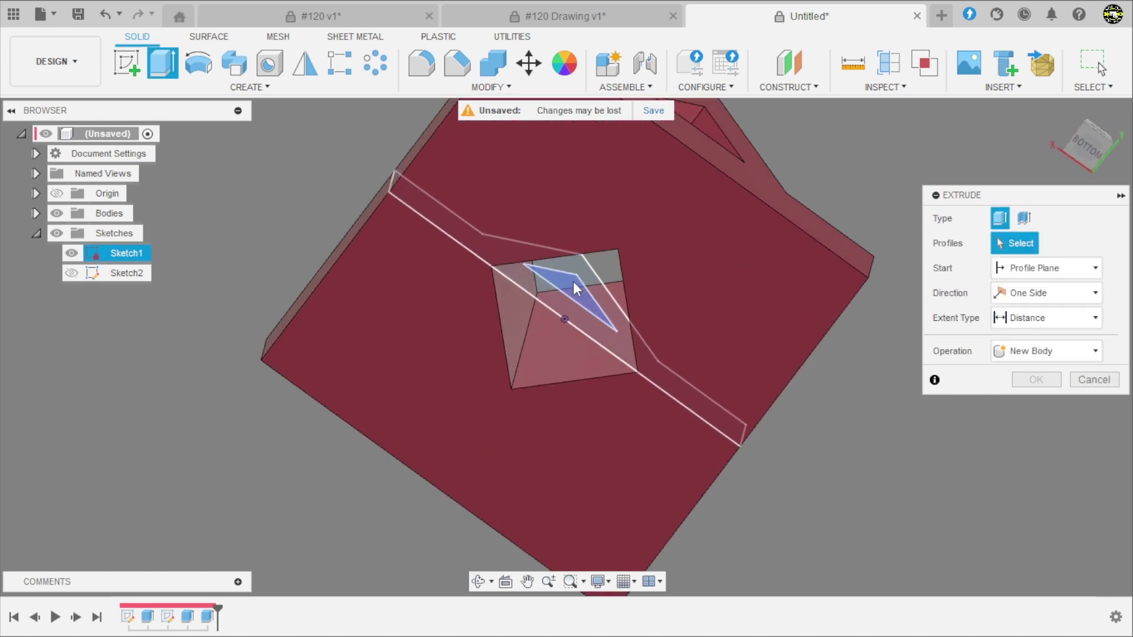
click(572, 282)
scroll(473, 341, down, 5)
drag(506, 294, 641, 141)
shift+middle_drag(642, 215, 643, 321)
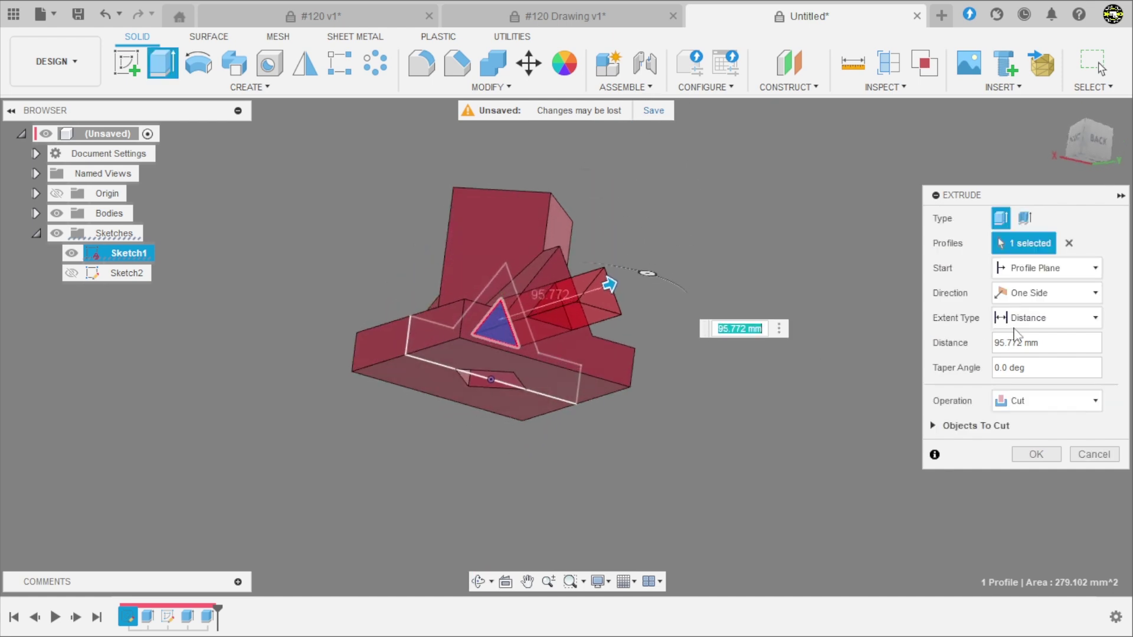
- Make the triangular cut symmetric with its extent set to All and apply the extrusion
click(1038, 293)
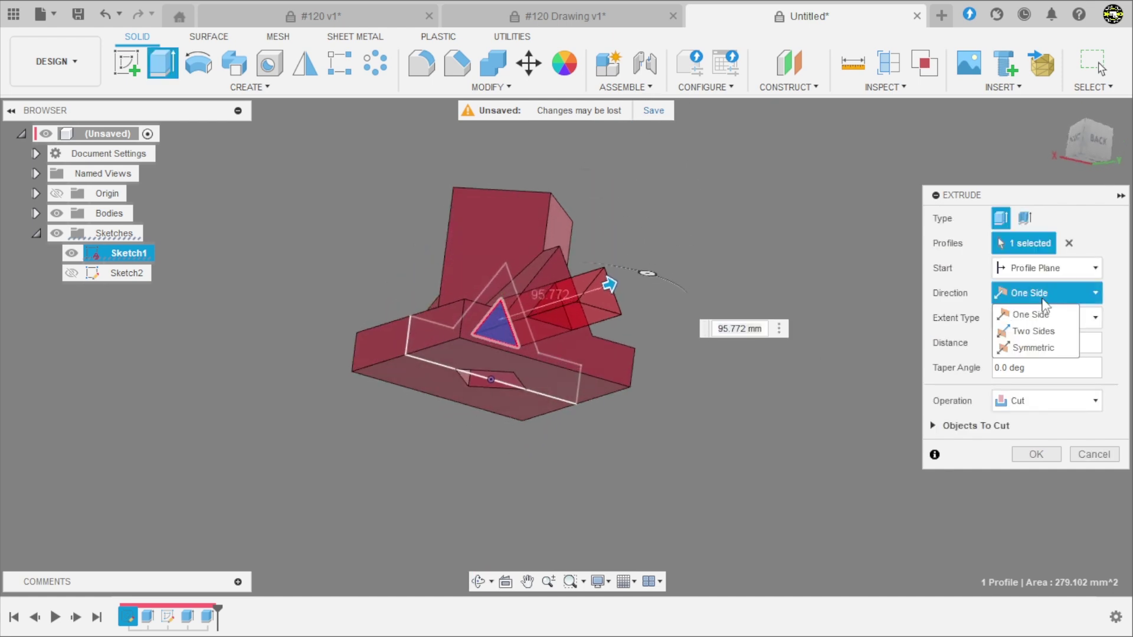
click(1049, 347)
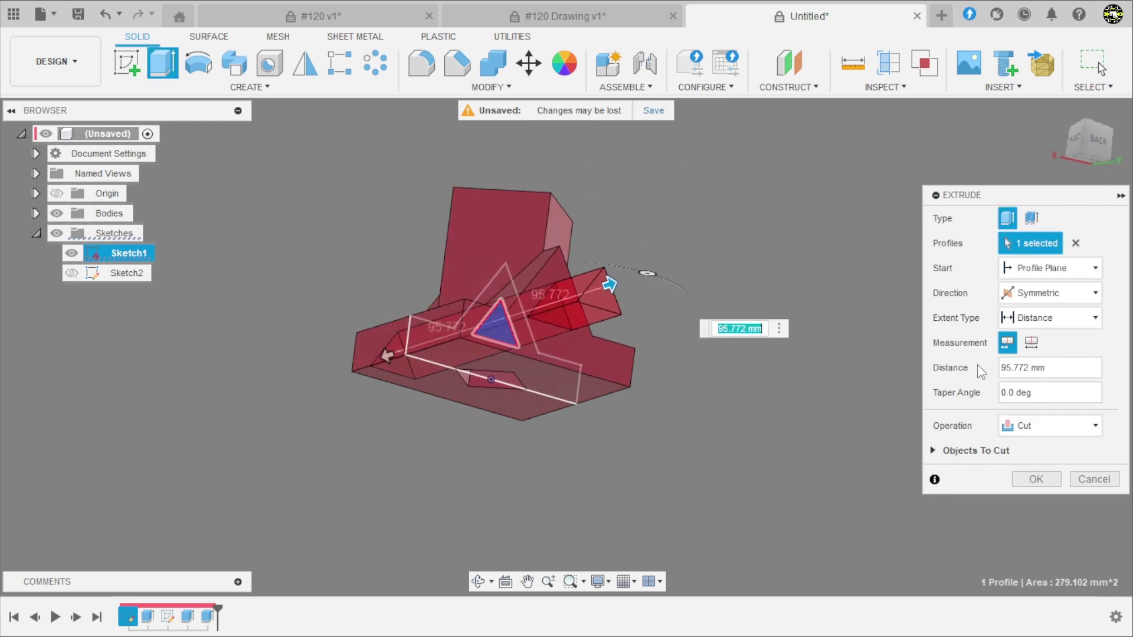
click(1046, 319)
click(1045, 354)
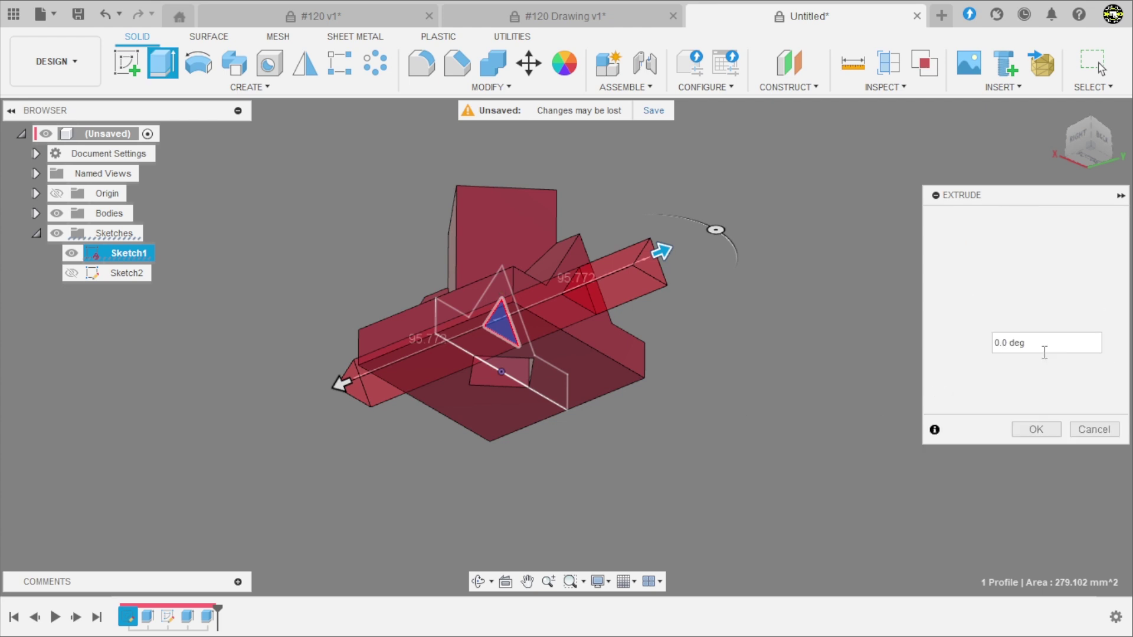
shift+middle_drag(732, 393, 755, 295)
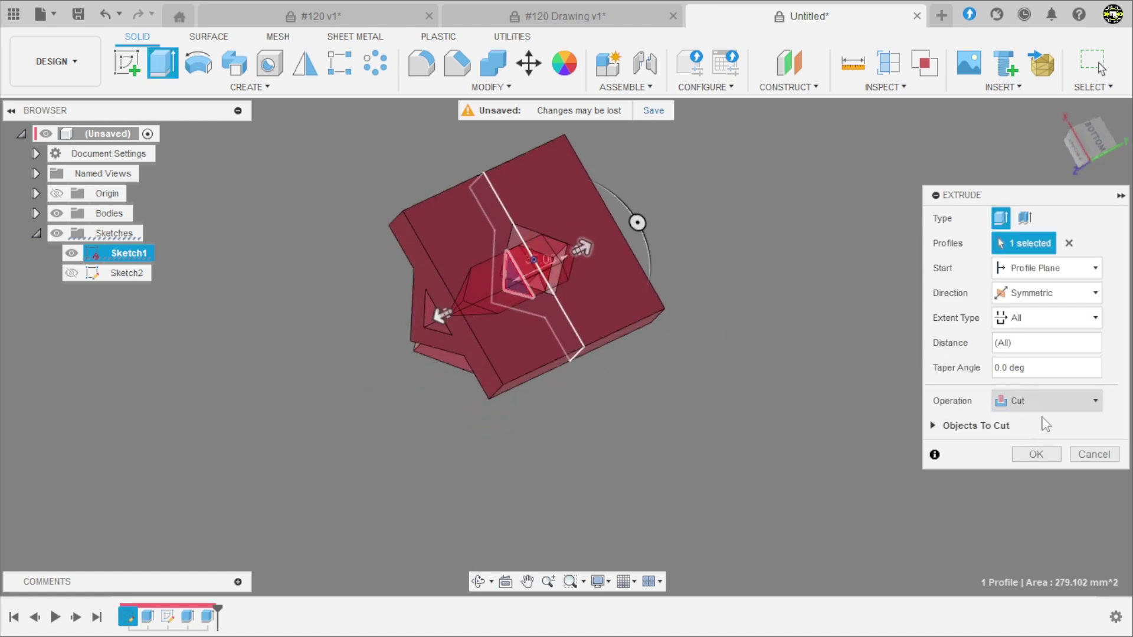
click(1036, 455)
- Hide Sketch1 and inspect the tower opening and the triangular cut from several angles
shift+middle_drag(772, 359, 696, 448)
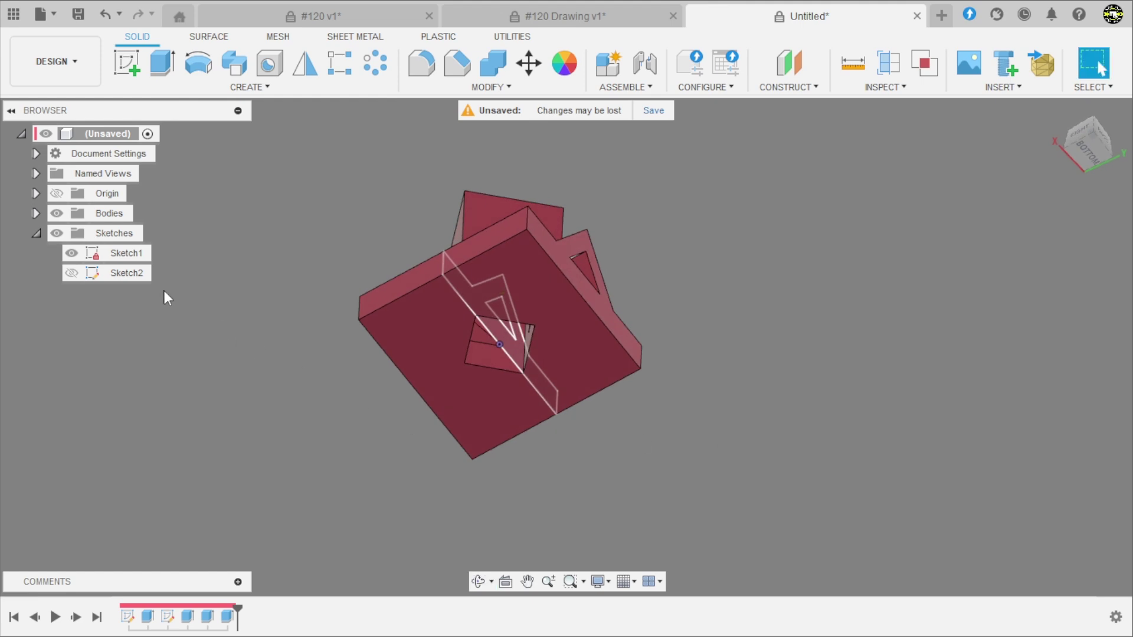
click(71, 254)
mouse_move(228, 366)
shift+middle_down()
mouse_move(157, 498)
mouse_move(131, 421)
mouse_move(207, 395)
mouse_move(214, 447)
mouse_move(291, 397)
mouse_move(461, 320)
shift+middle_up()
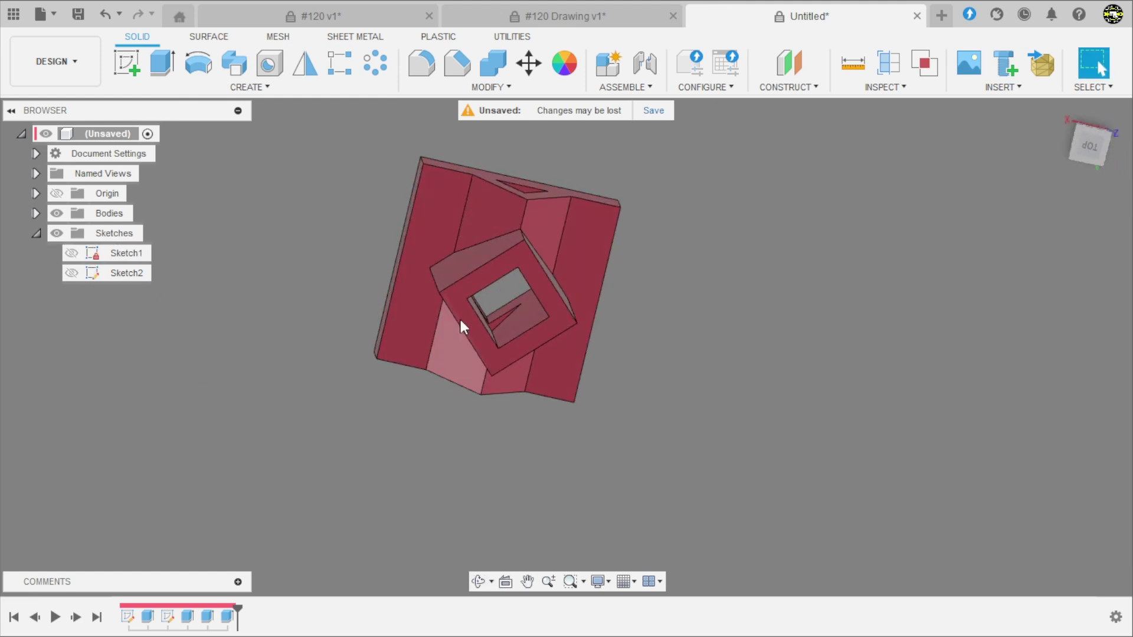
shift+middle_drag(693, 308, 467, 435)
shift+middle_drag(349, 384, 370, 472)
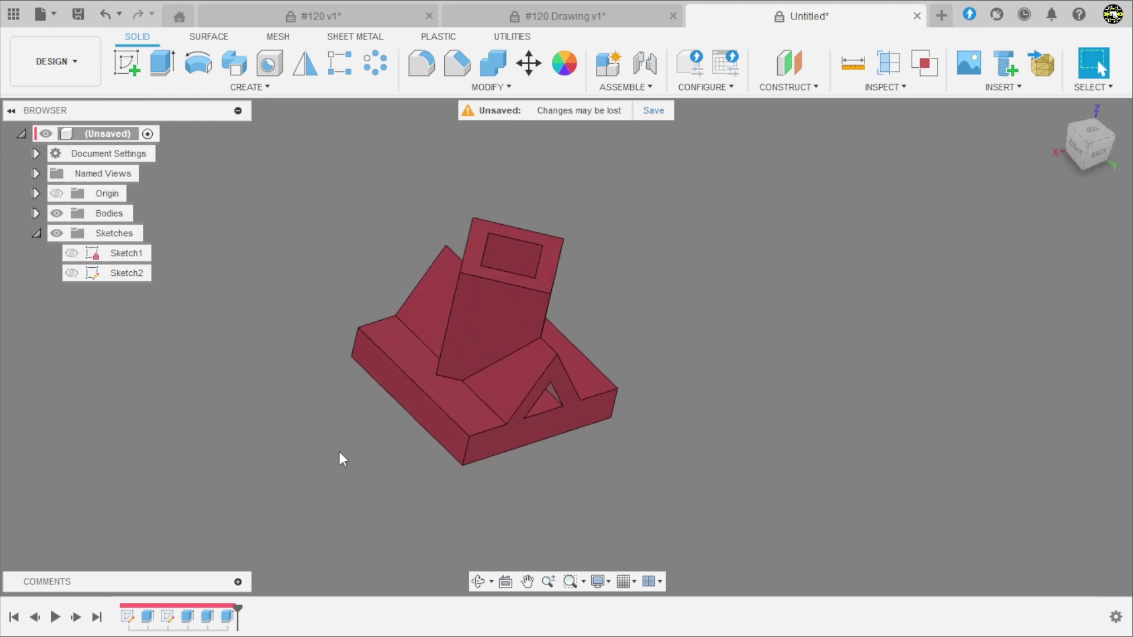
shift+middle_drag(338, 451, 339, 402)
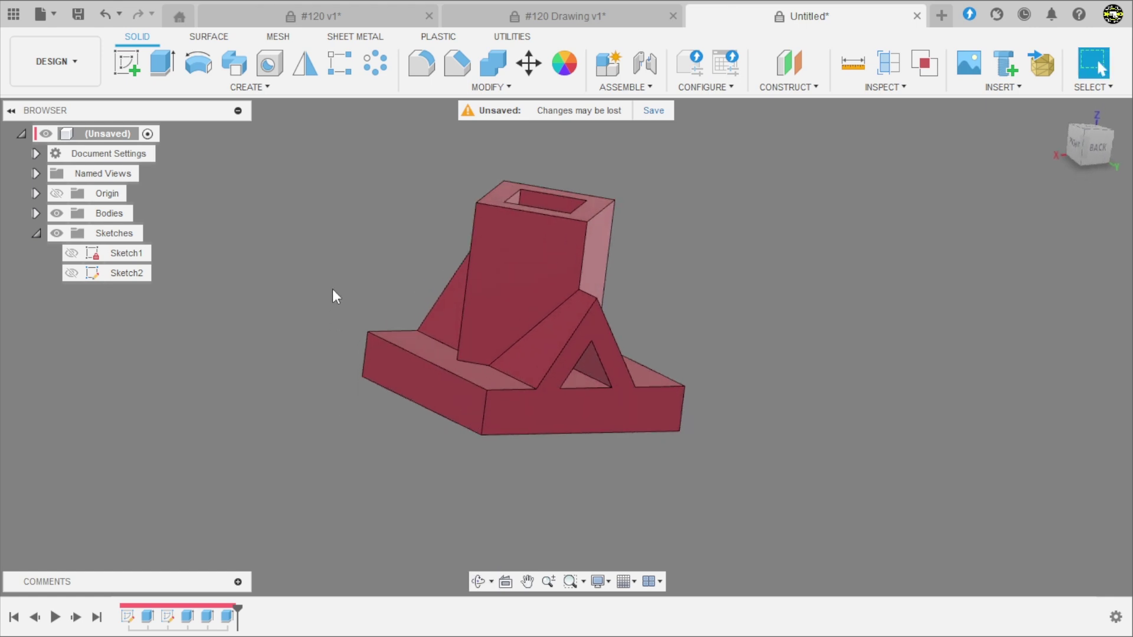
shift+middle_drag(334, 295, 336, 331)
- Display Sketch2 and Sketch1 over the finished body for review and hide both again
click(73, 273)
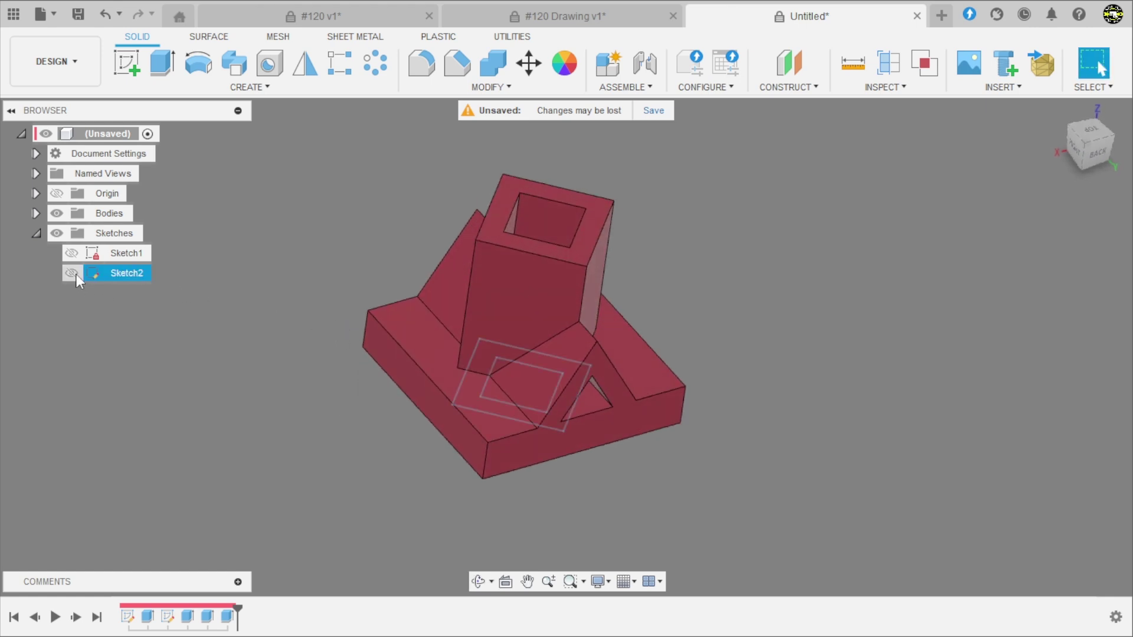
click(73, 253)
shift+middle_drag(234, 255, 279, 295)
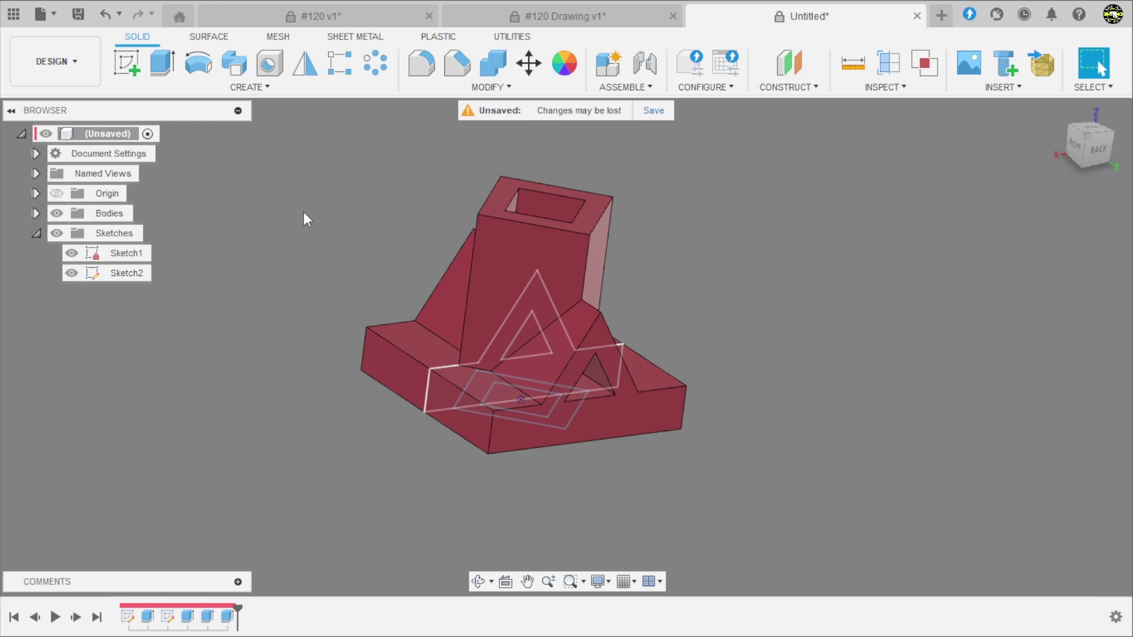
shift+middle_drag(304, 213, 314, 223)
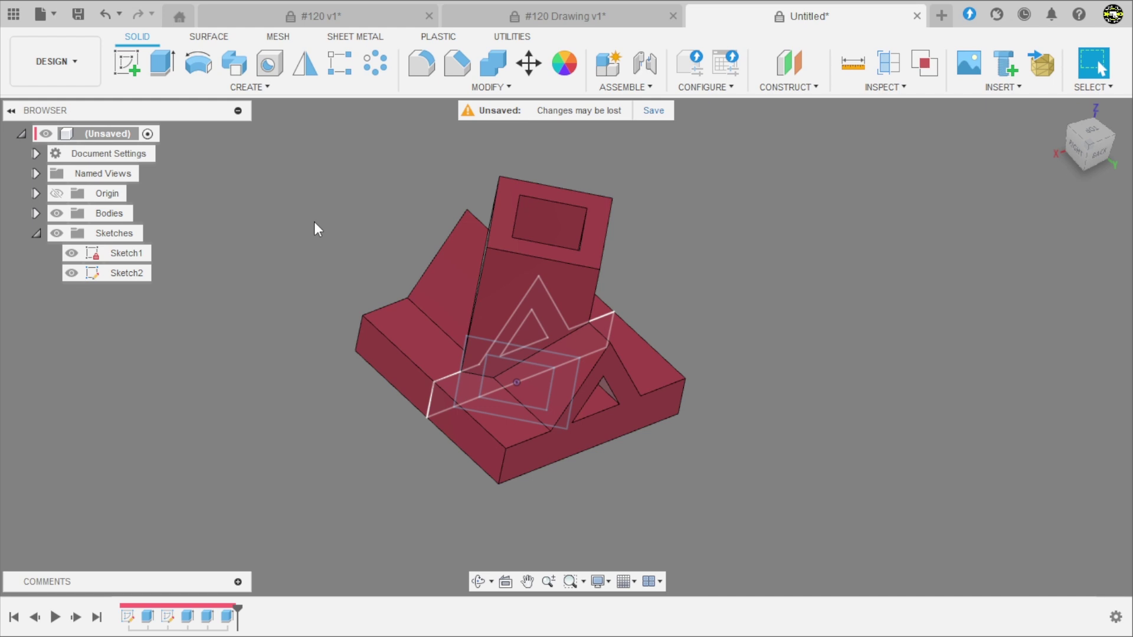
mouse_move(313, 223)
shift+middle_down()
mouse_move(319, 247)
mouse_move(281, 319)
mouse_move(309, 213)
mouse_move(303, 285)
mouse_move(290, 290)
shift+middle_up()
click(74, 251)
click(73, 271)
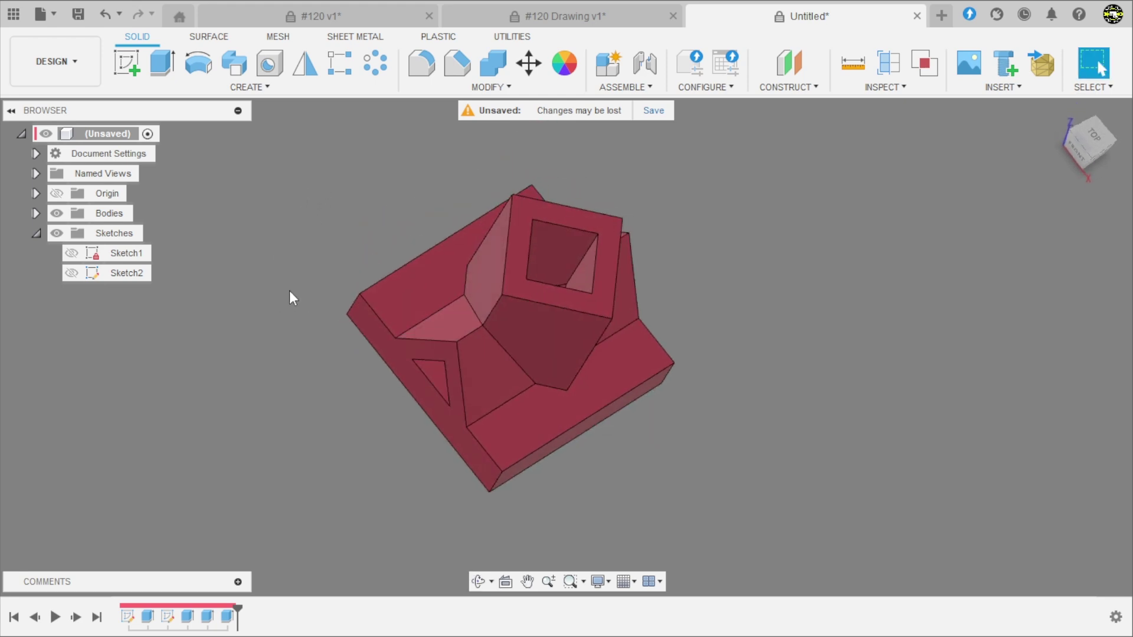
shift+middle_drag(809, 400, 632, 331)
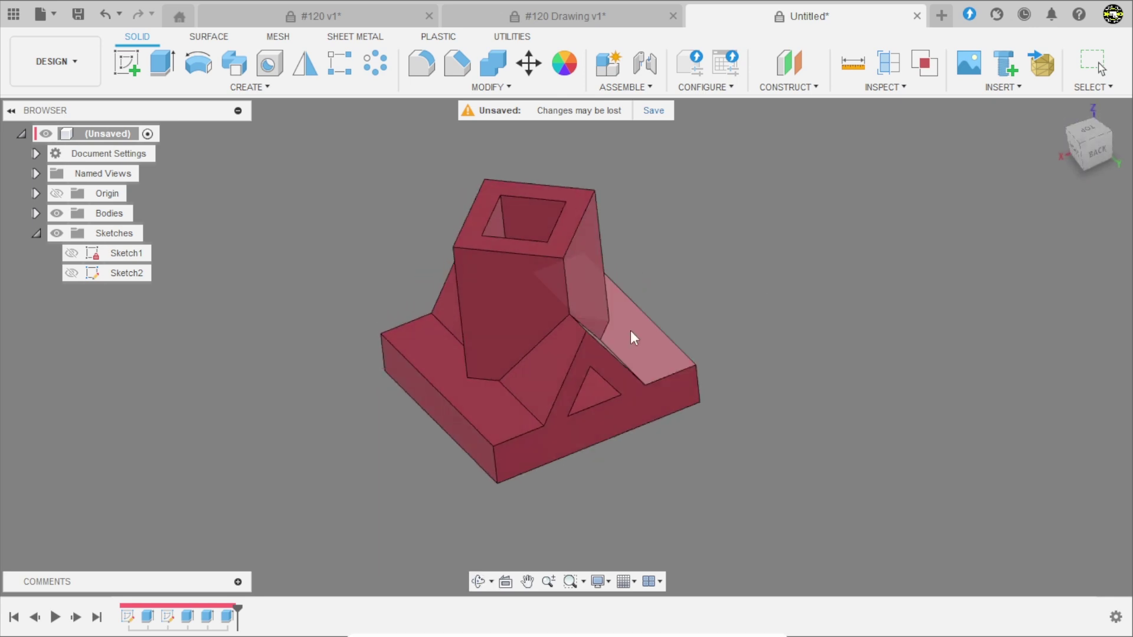
scroll(678, 403, up, 3)
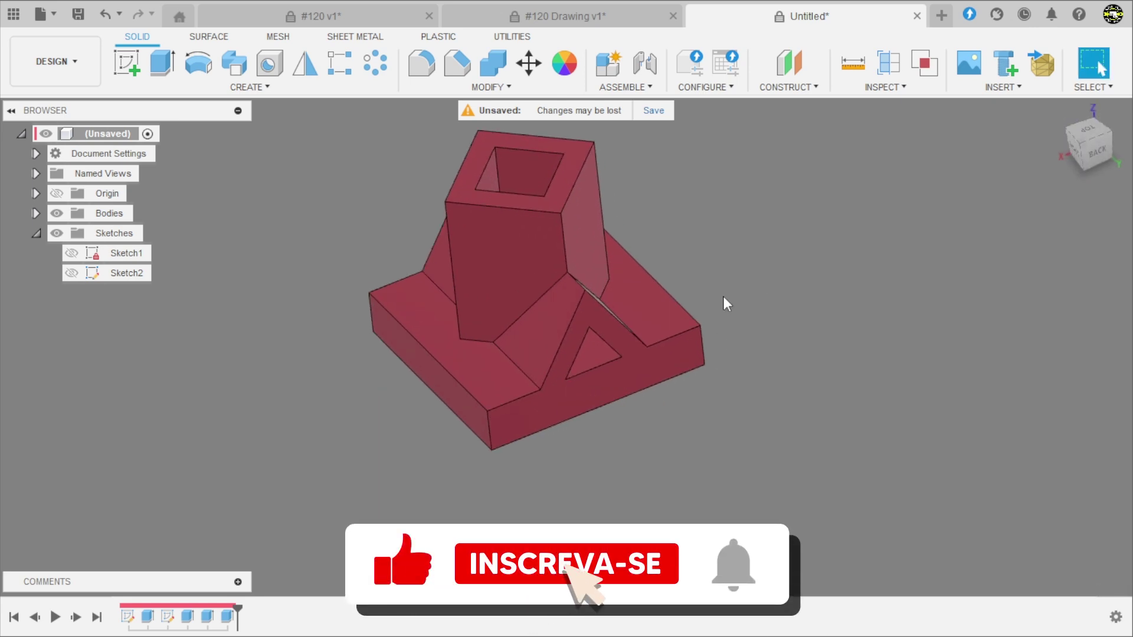
scroll(723, 296, down, 1)
scroll(647, 412, up, 4)
scroll(647, 412, down, 3)
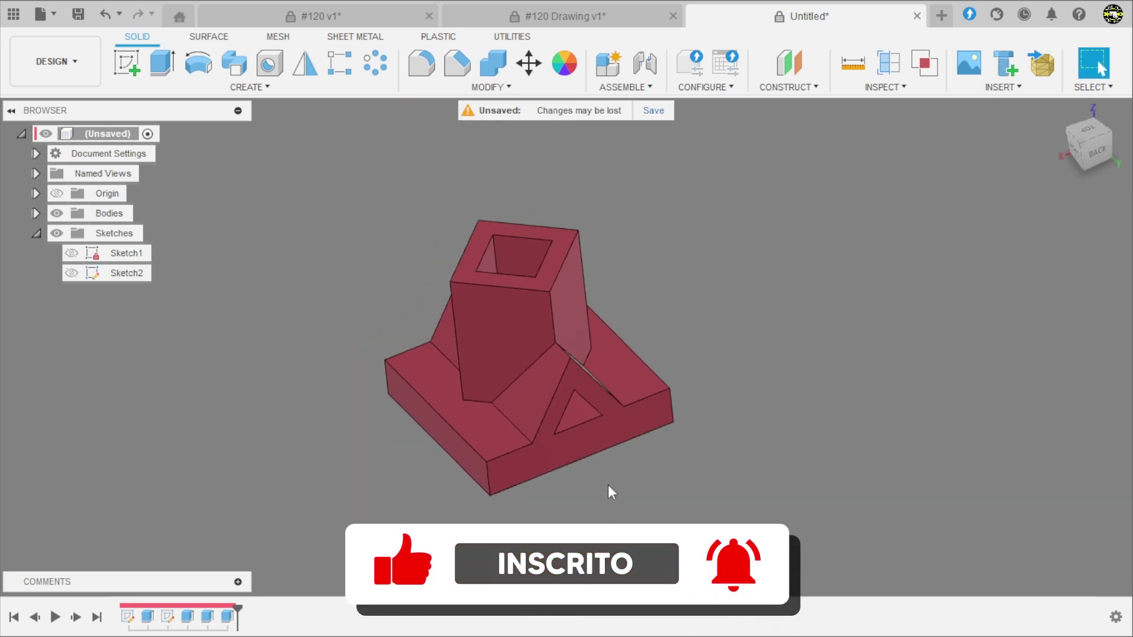
scroll(692, 439, up, 2)
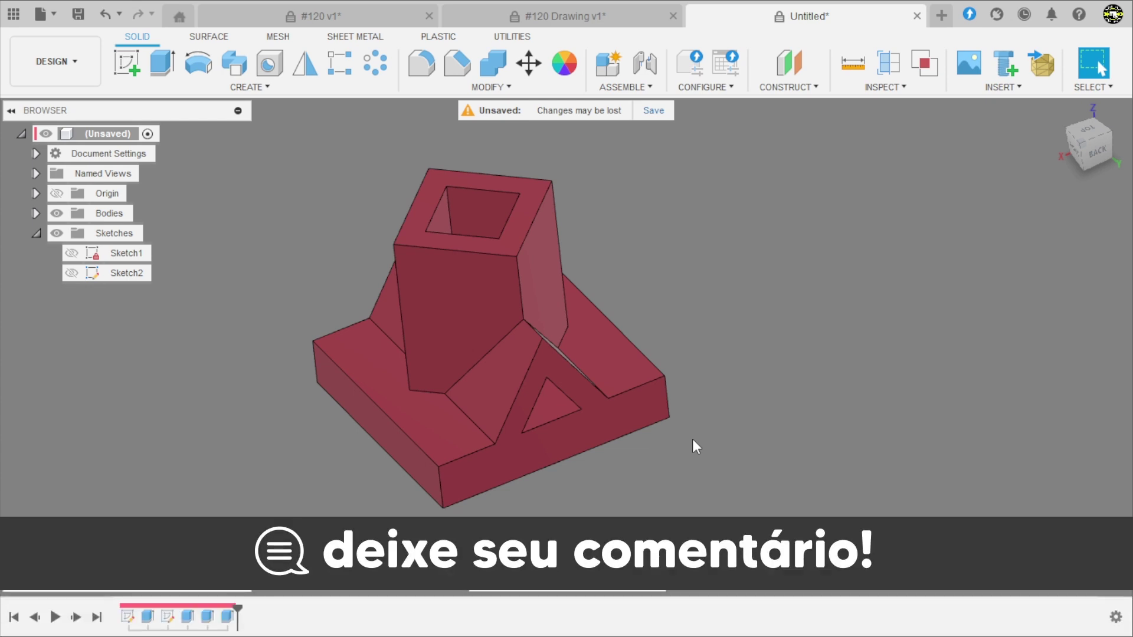